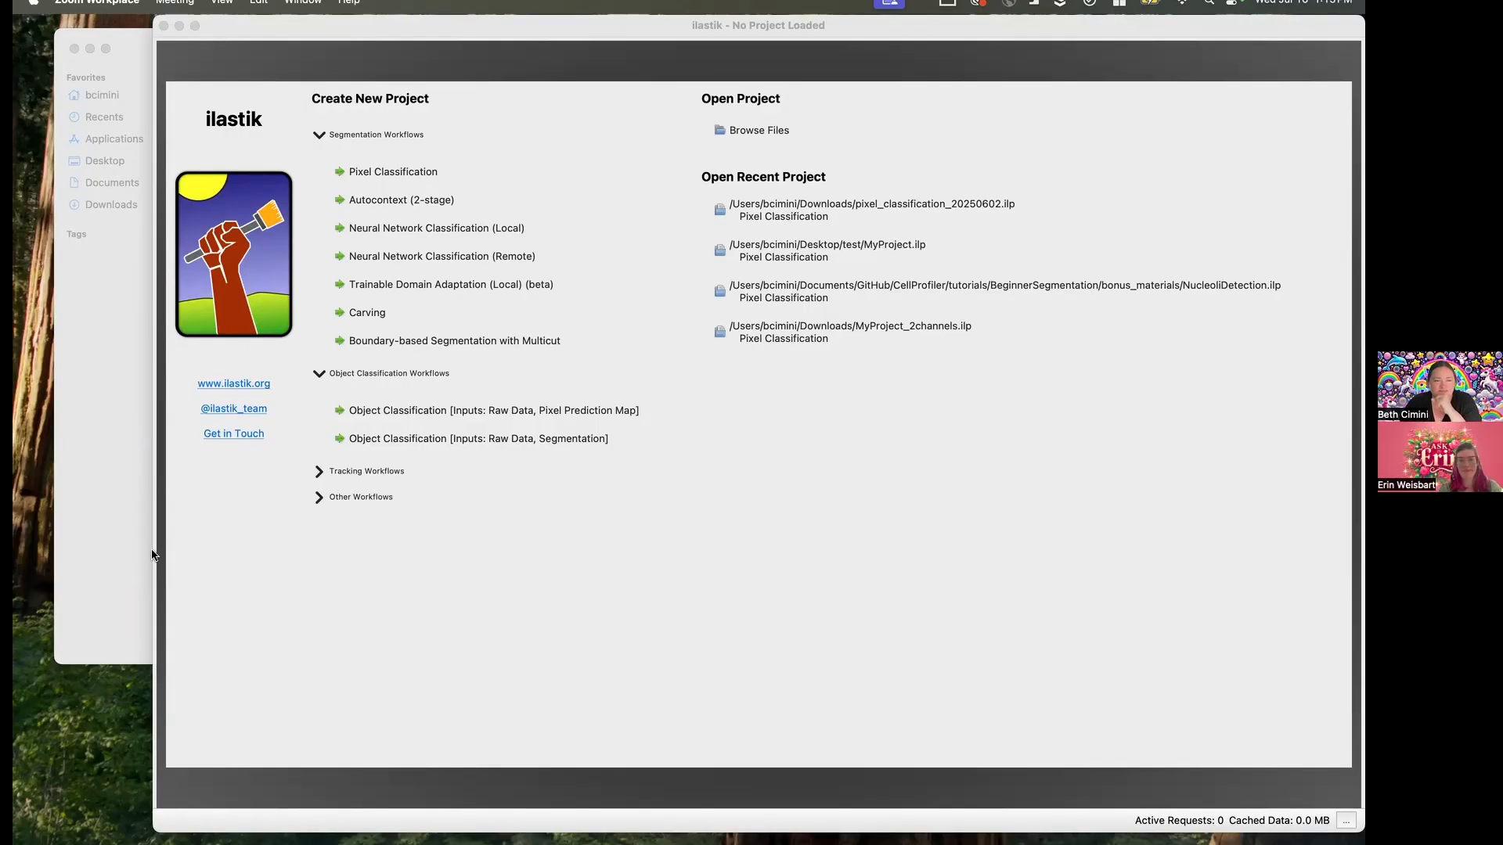
- Switch to Finder and preview the selected images cho30.png to cho40.png in gallery view
left_click(120, 542)
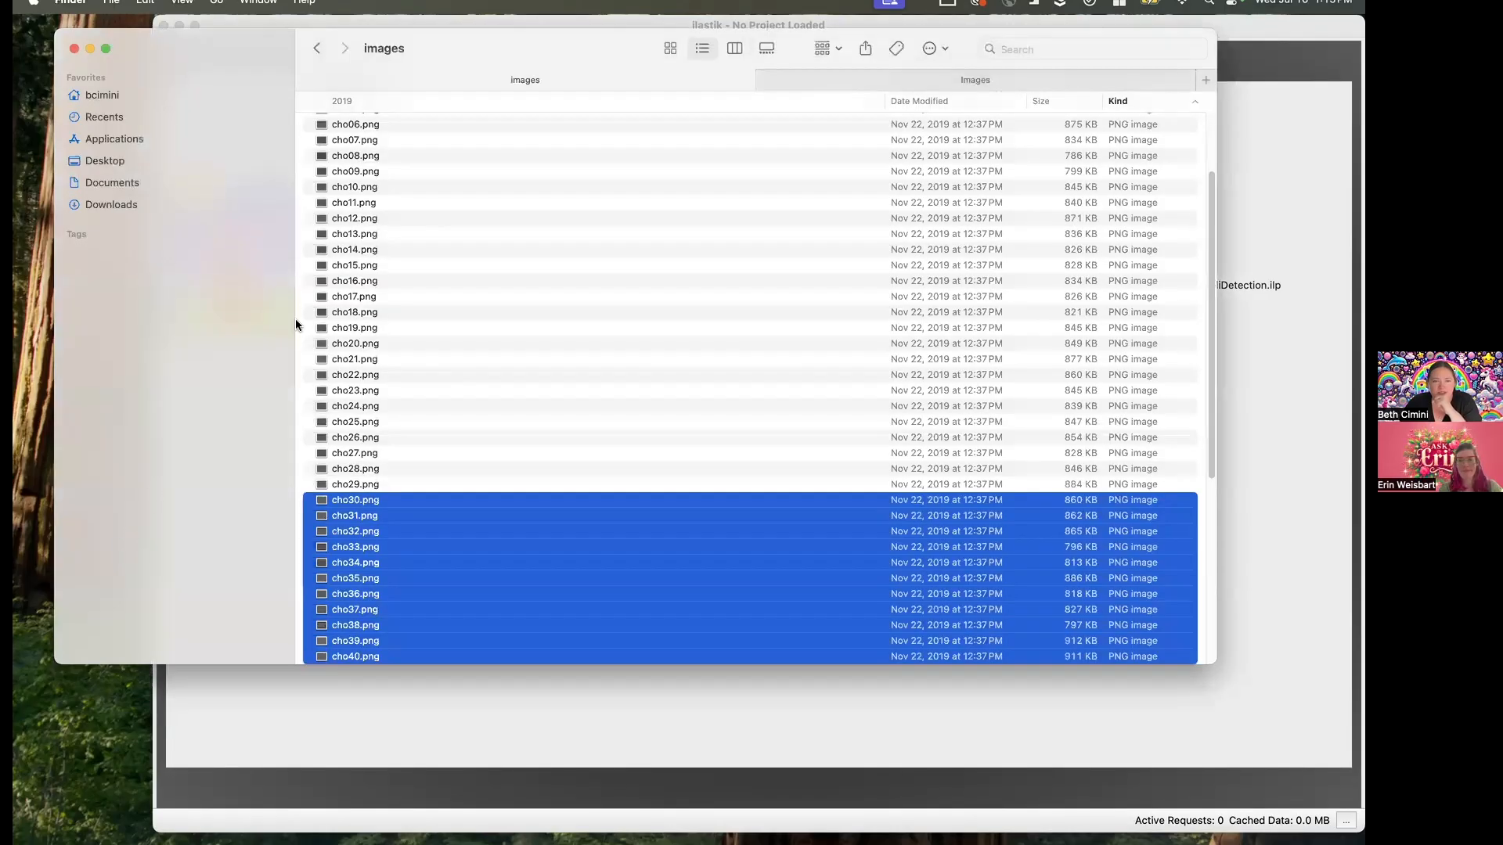
left_click_drag(471, 39, 459, 143)
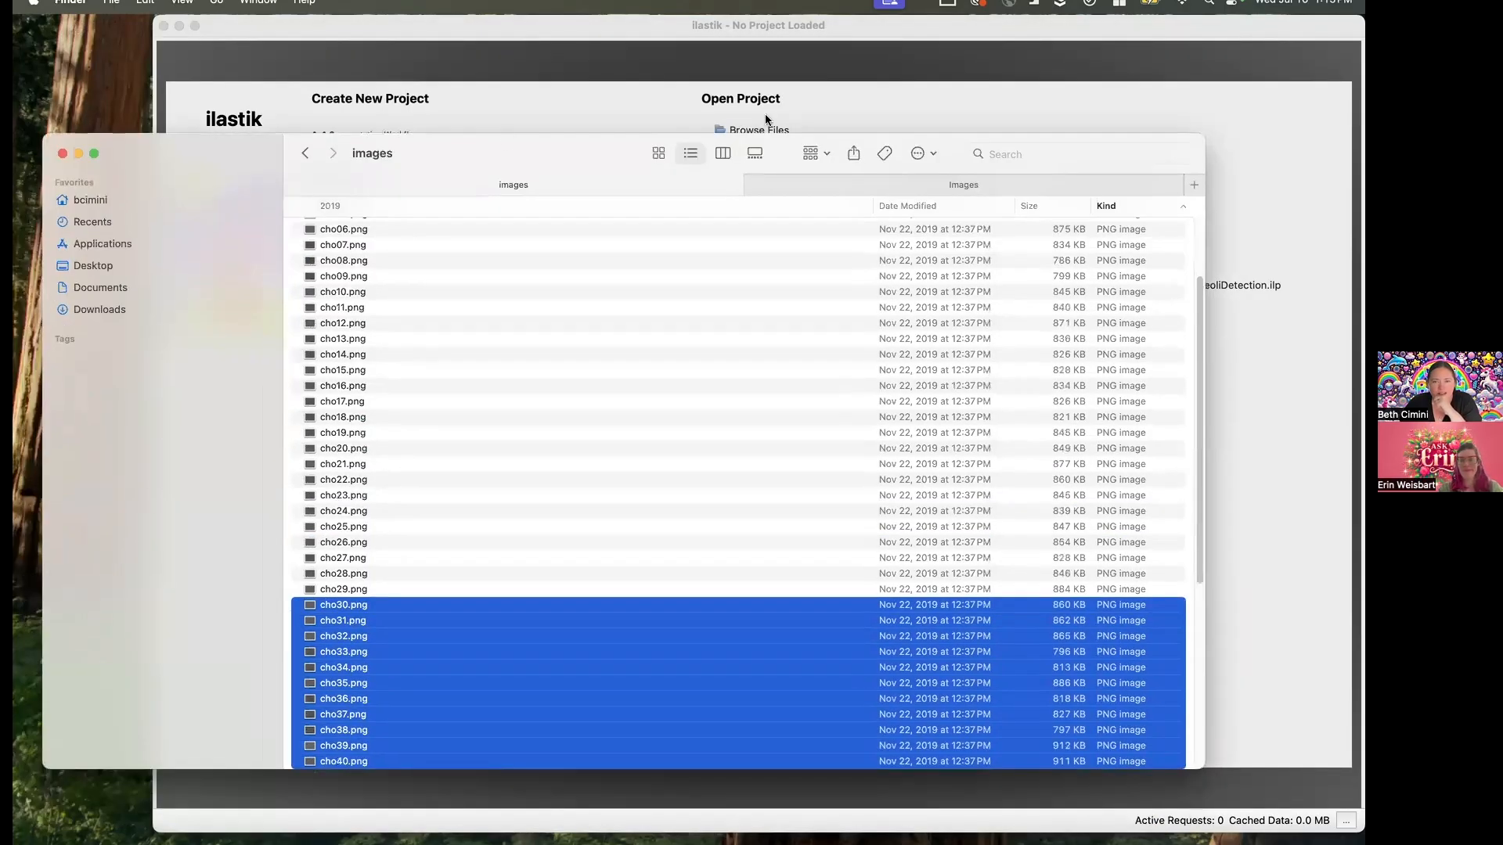
left_click(752, 155)
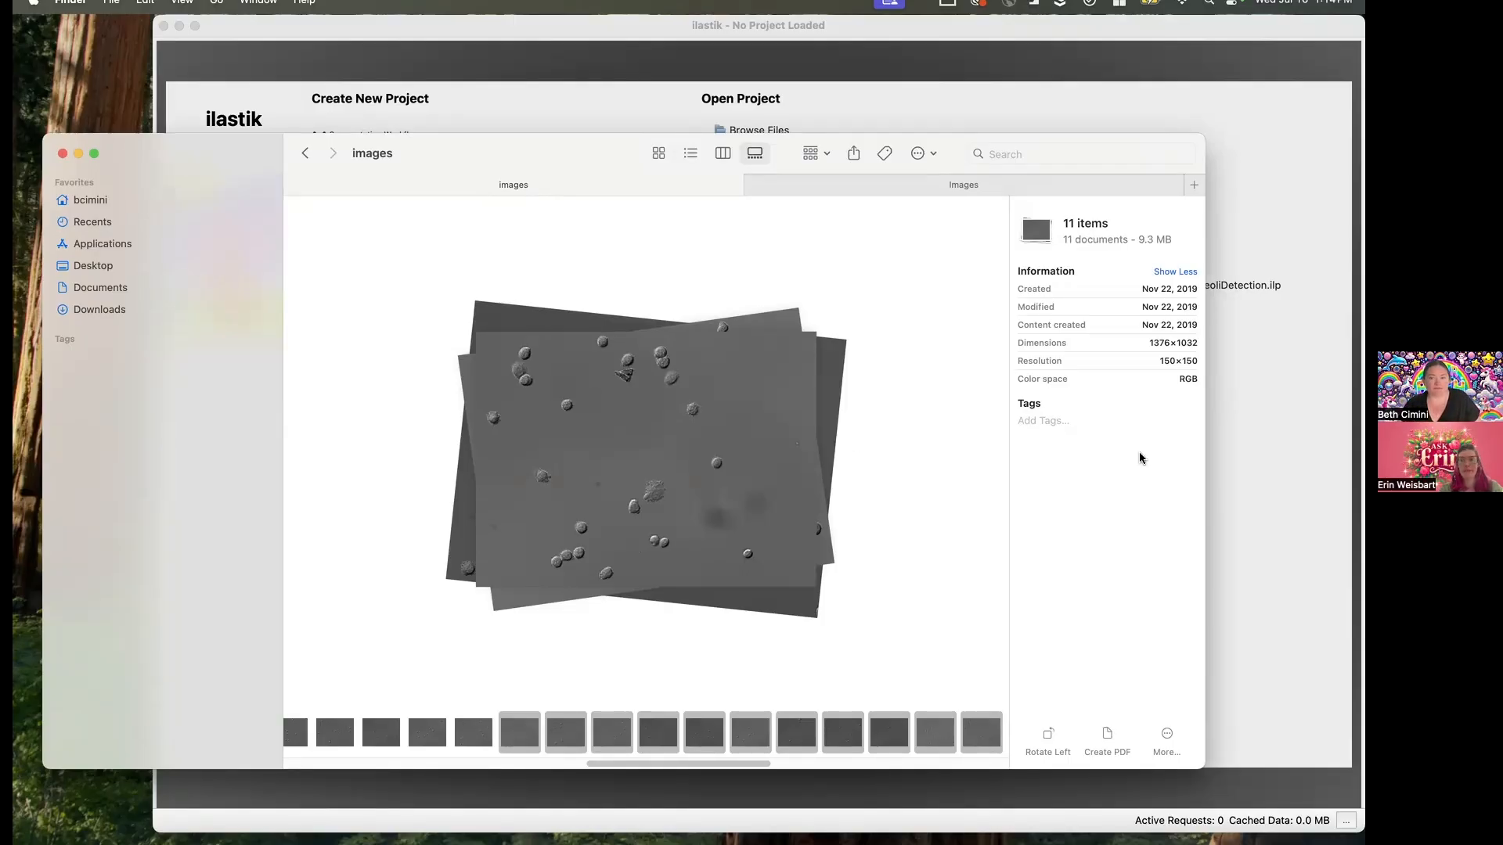
- Switch to ilastik and create a Pixel Classification project named PixelClassificationPhase, saved in the Desktop folder
left_click(1242, 508)
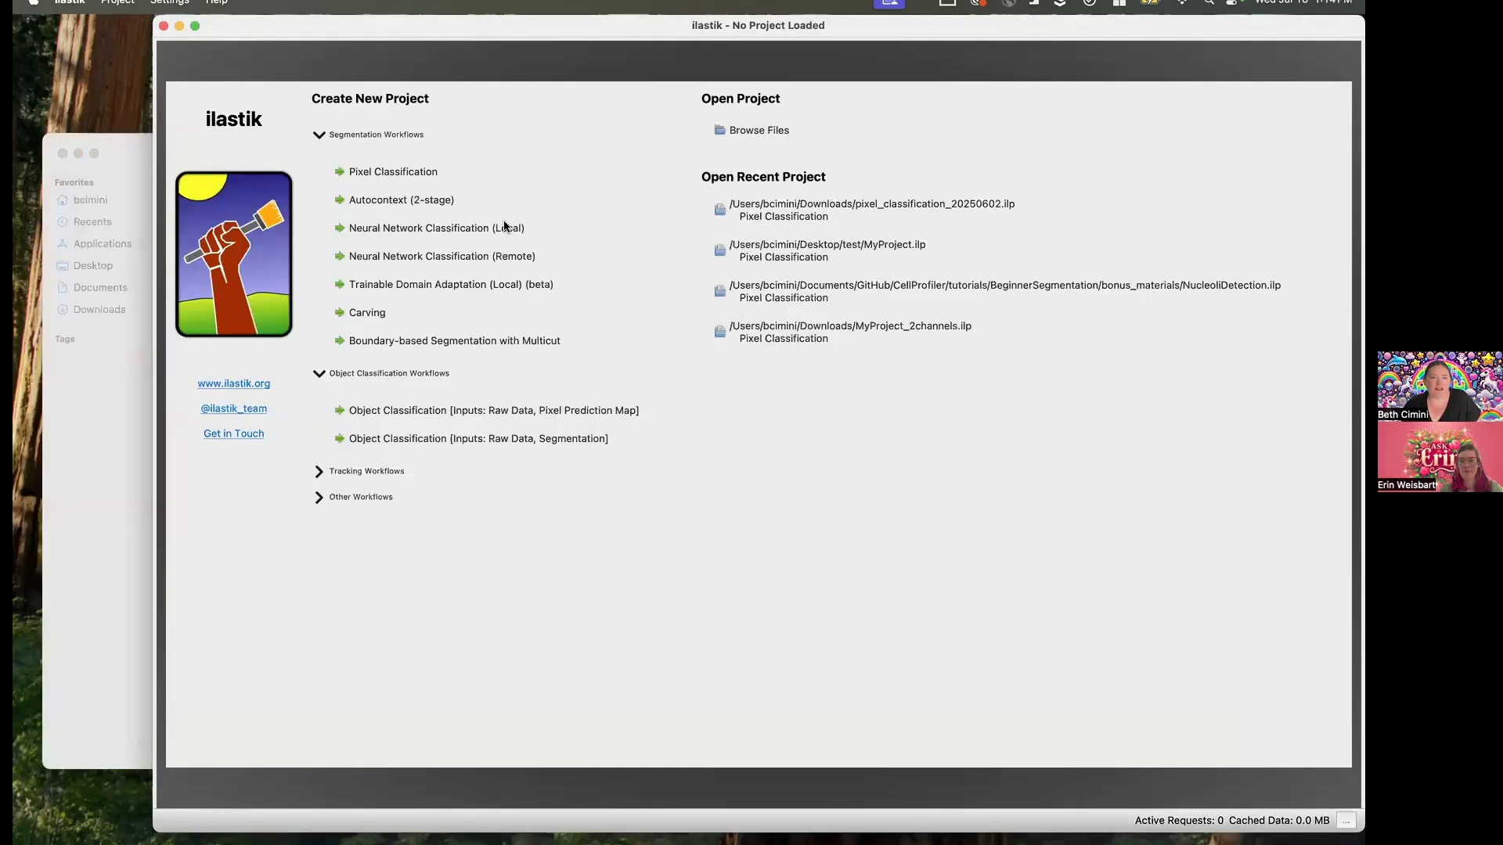
left_click(422, 173)
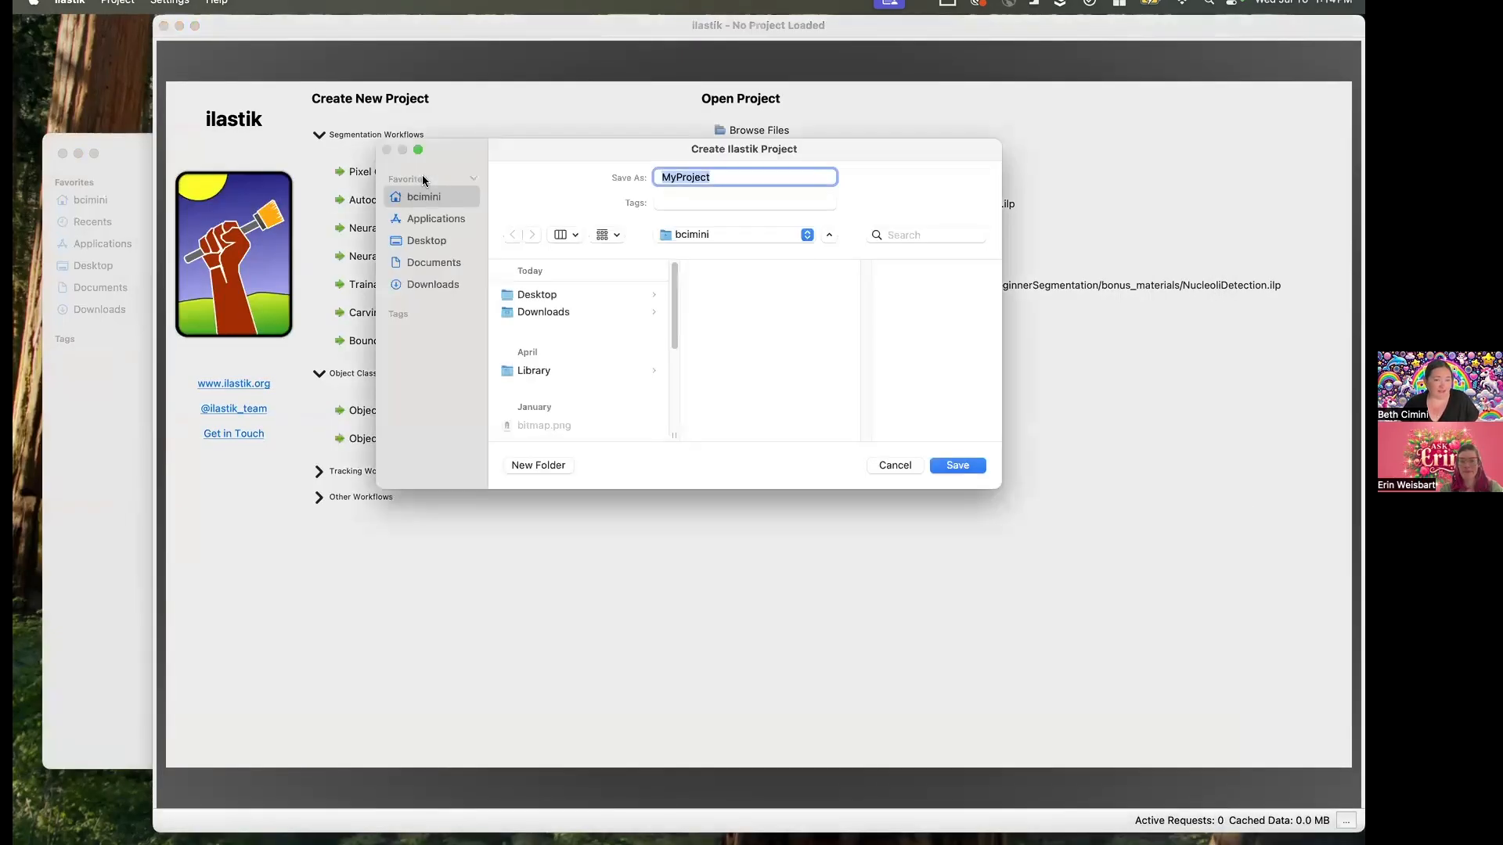
left_click(566, 290)
left_click_drag(720, 177, 618, 163)
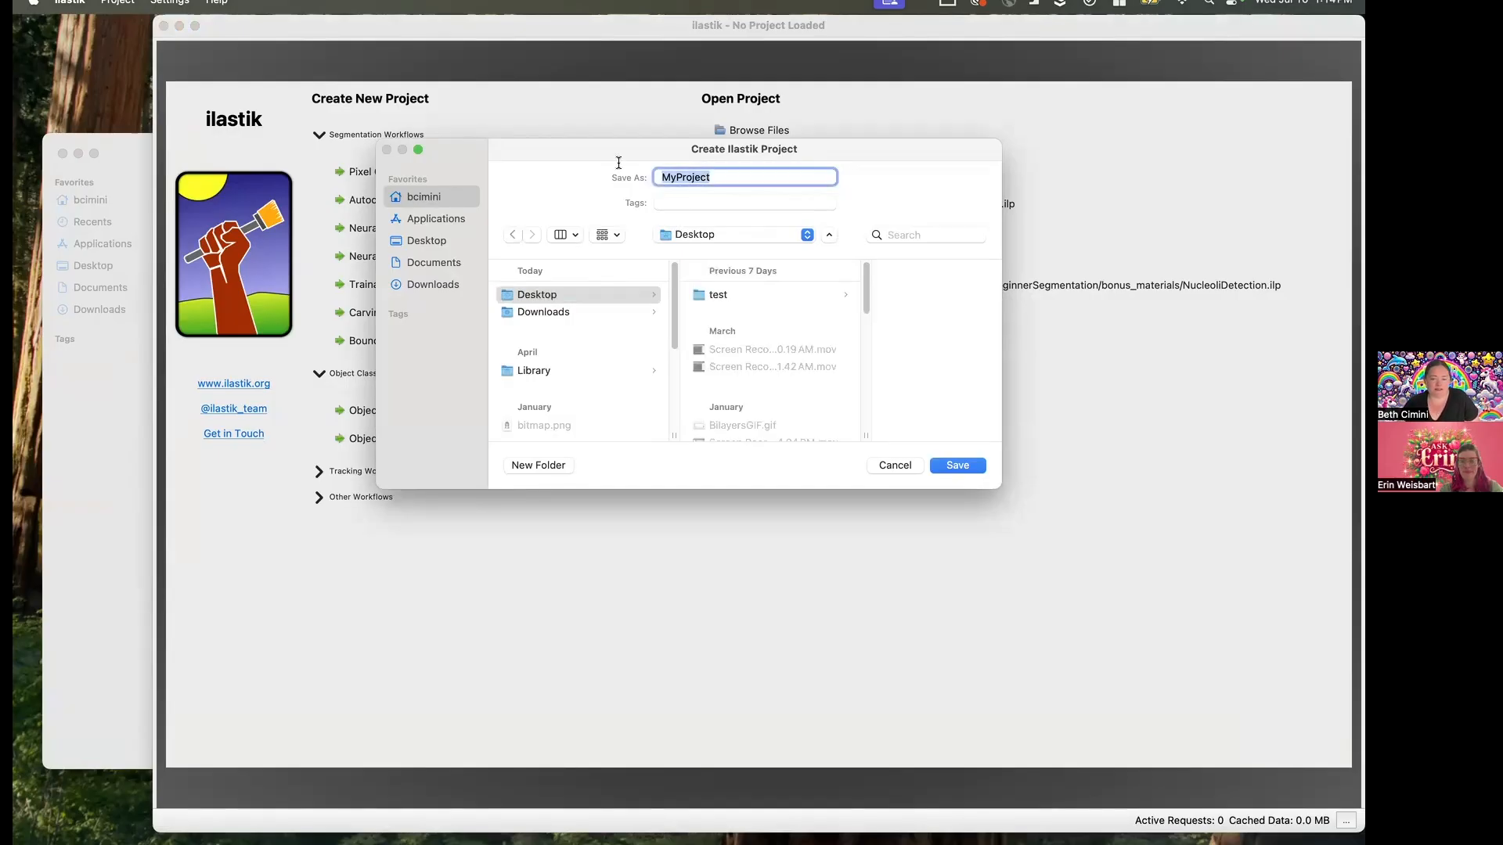
type("PixelClassificationPhase")
key("Return")
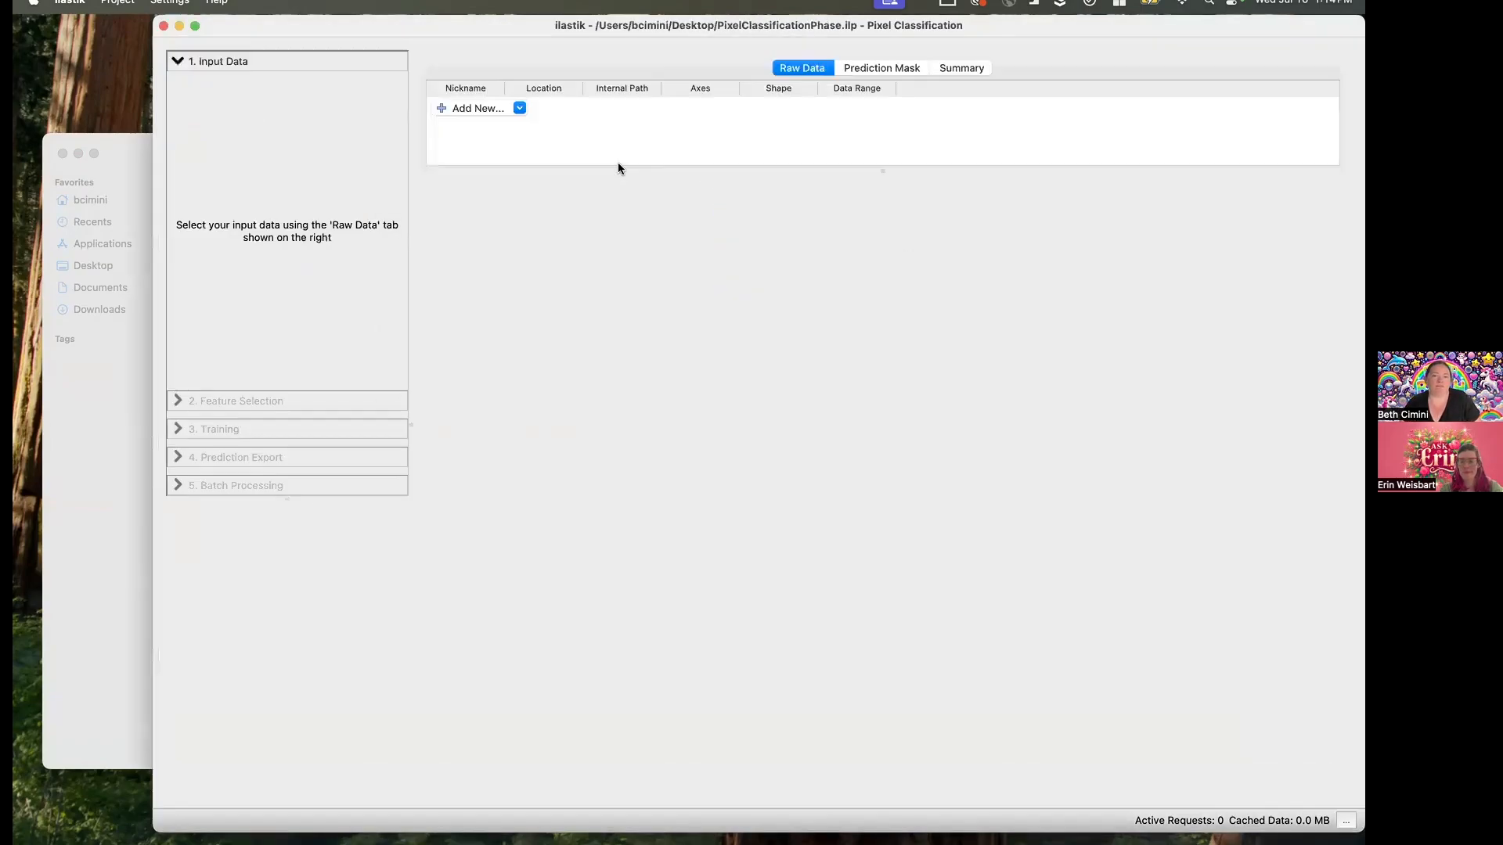
left_click(505, 111)
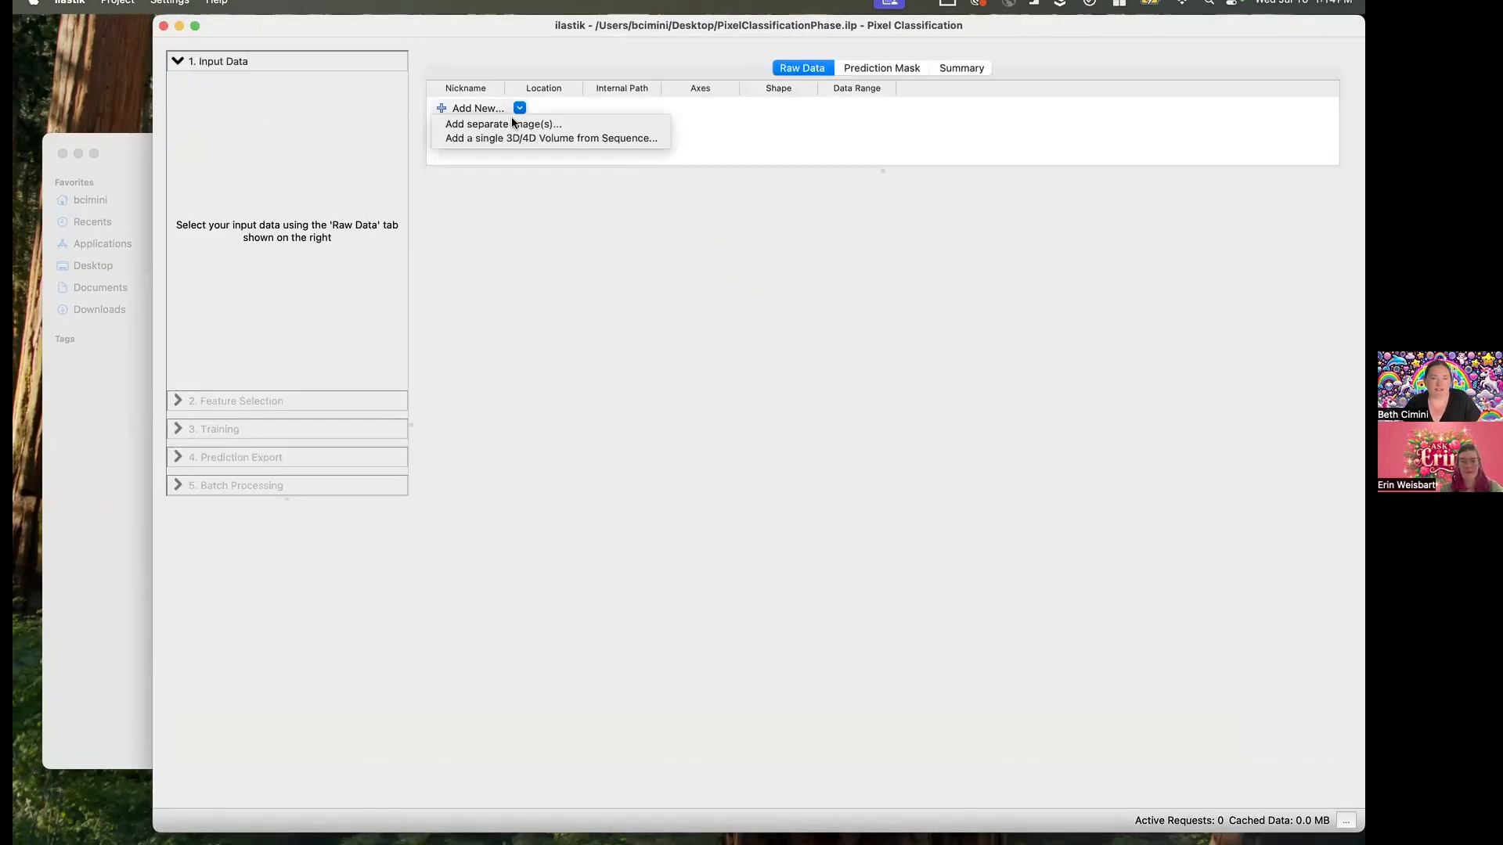
left_click(519, 127)
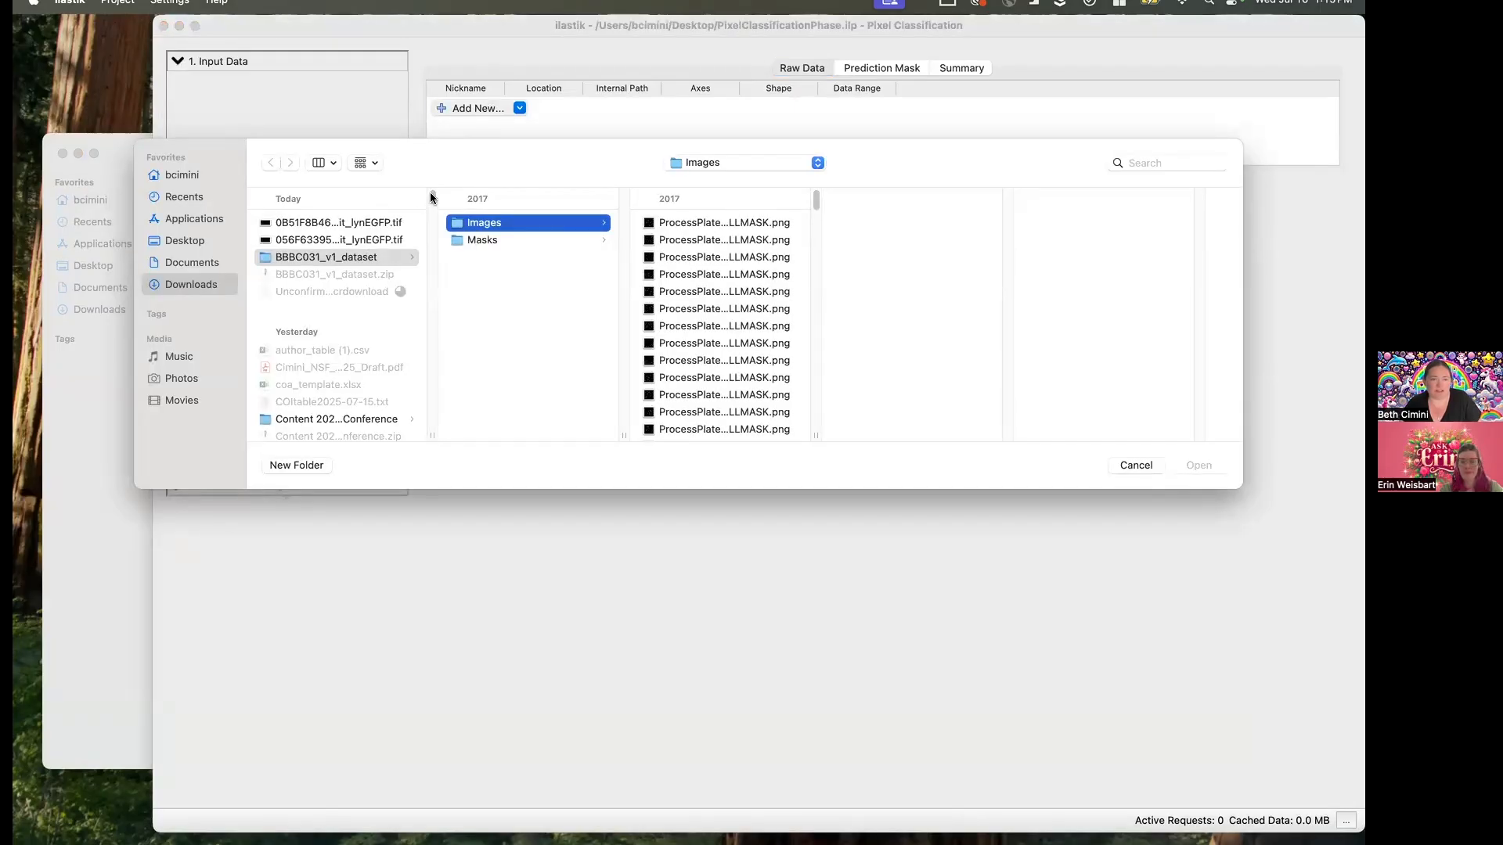
left_click(709, 162)
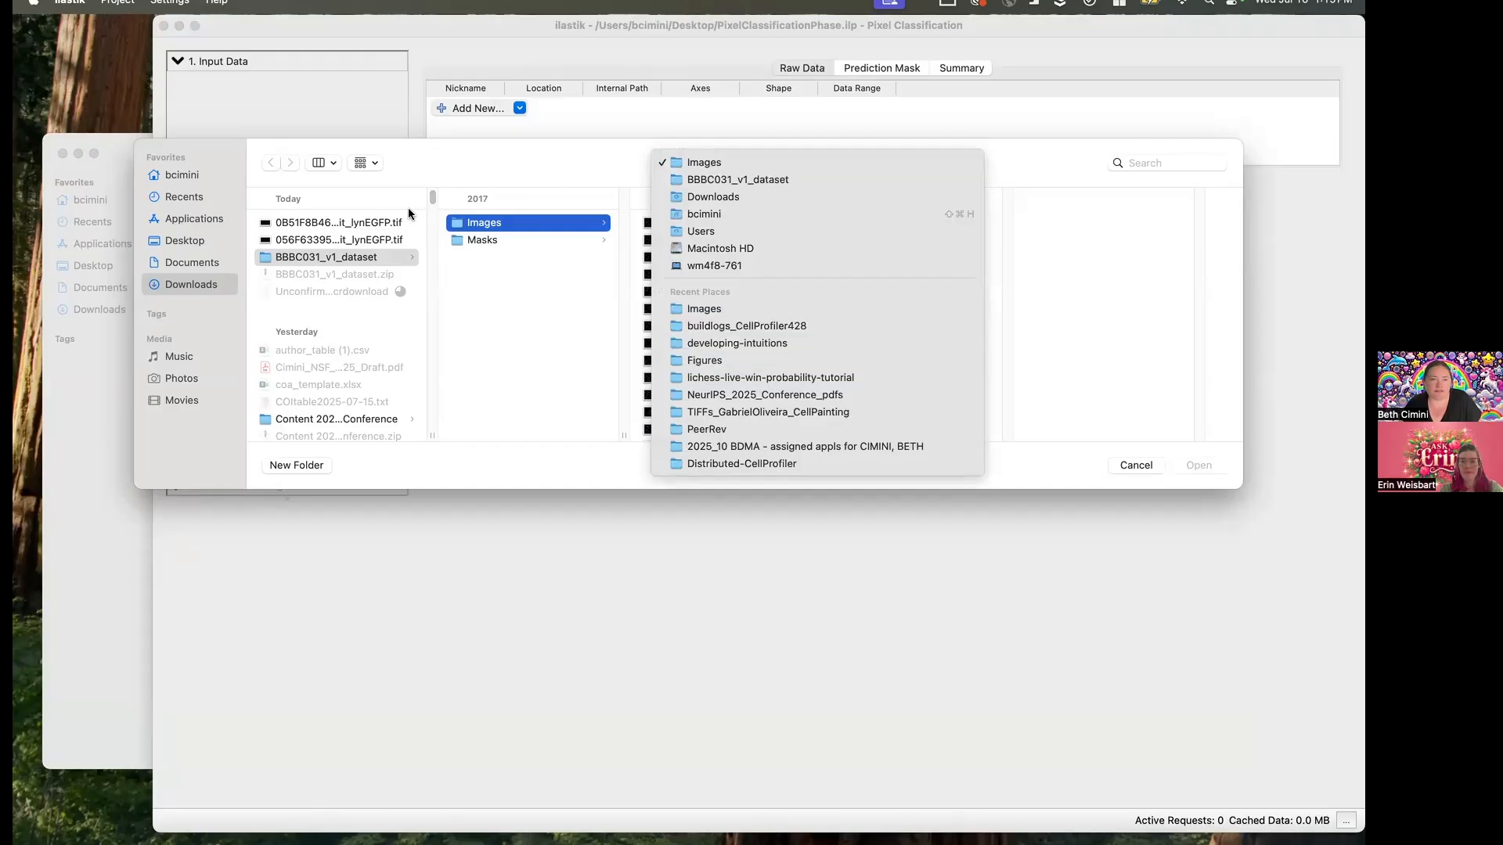
left_click(1134, 467)
left_click(1136, 465)
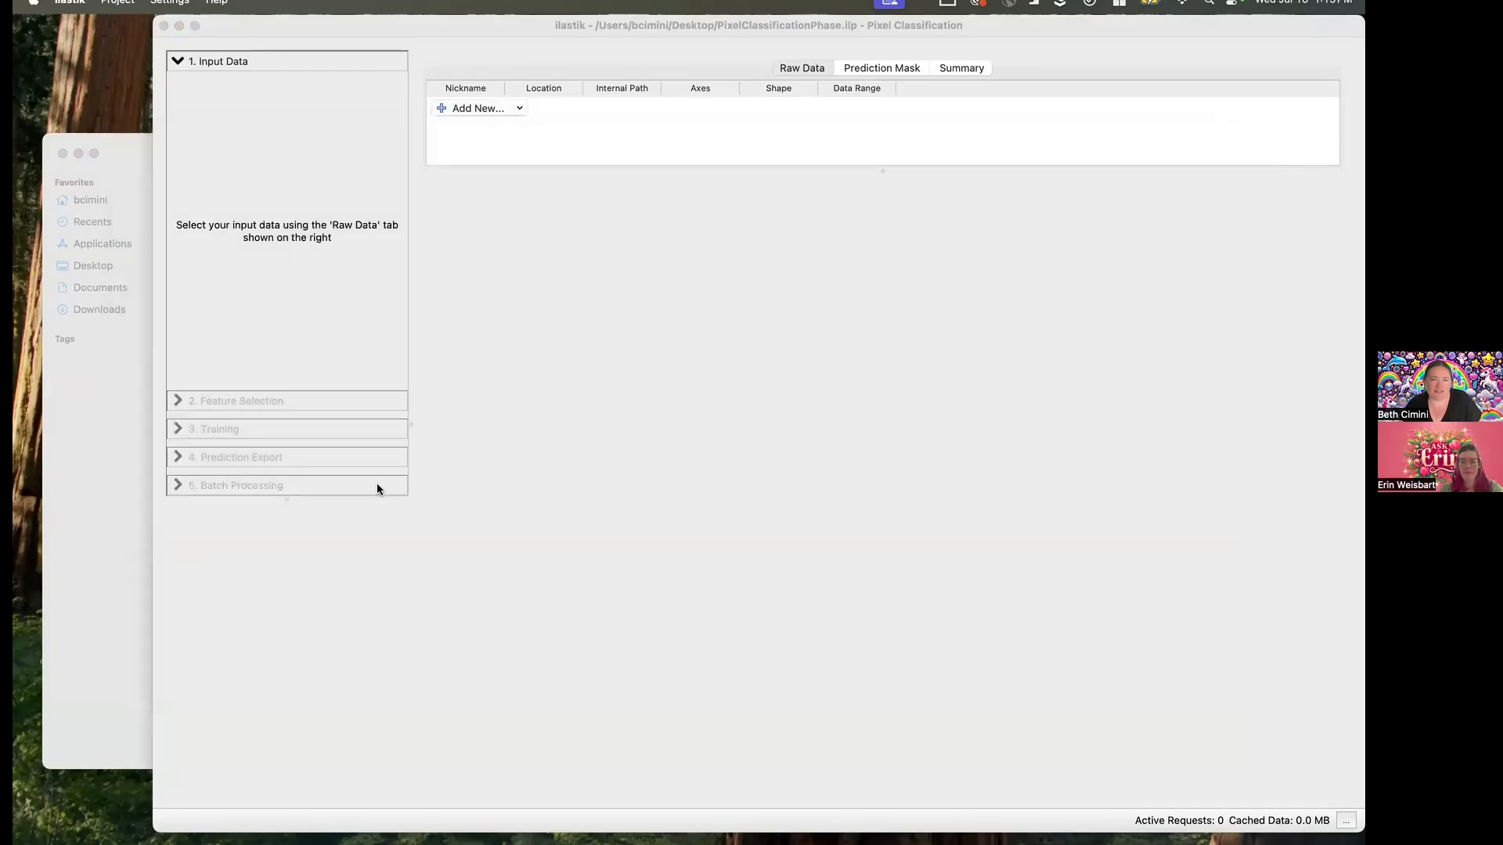
- Add the selected images cho30 to cho40 from the Finder window to the project's raw data and check the list
left_click(124, 464)
left_click_drag(519, 727, 588, 104)
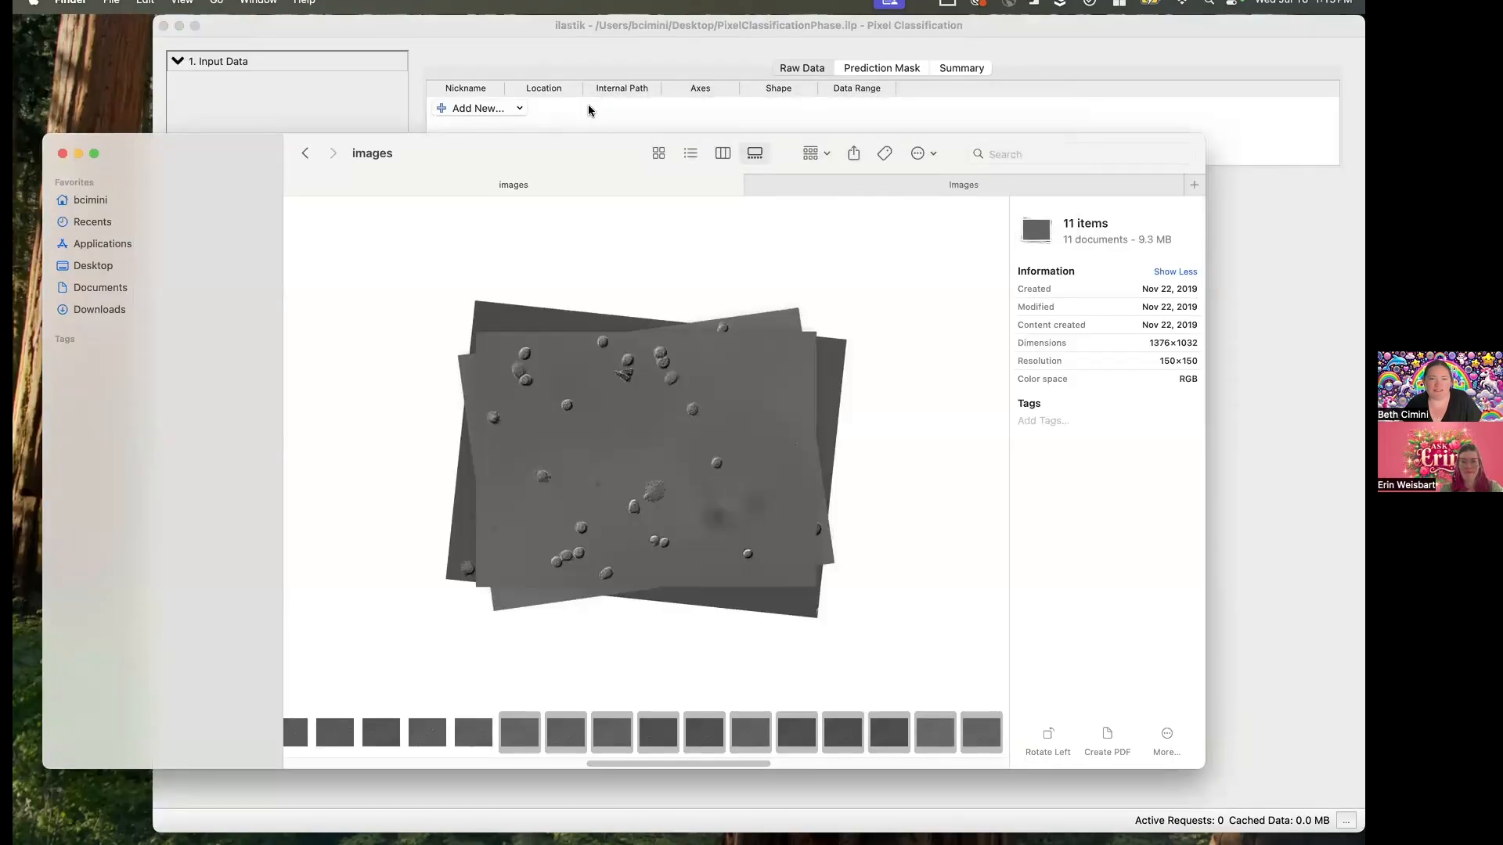
left_click(504, 40)
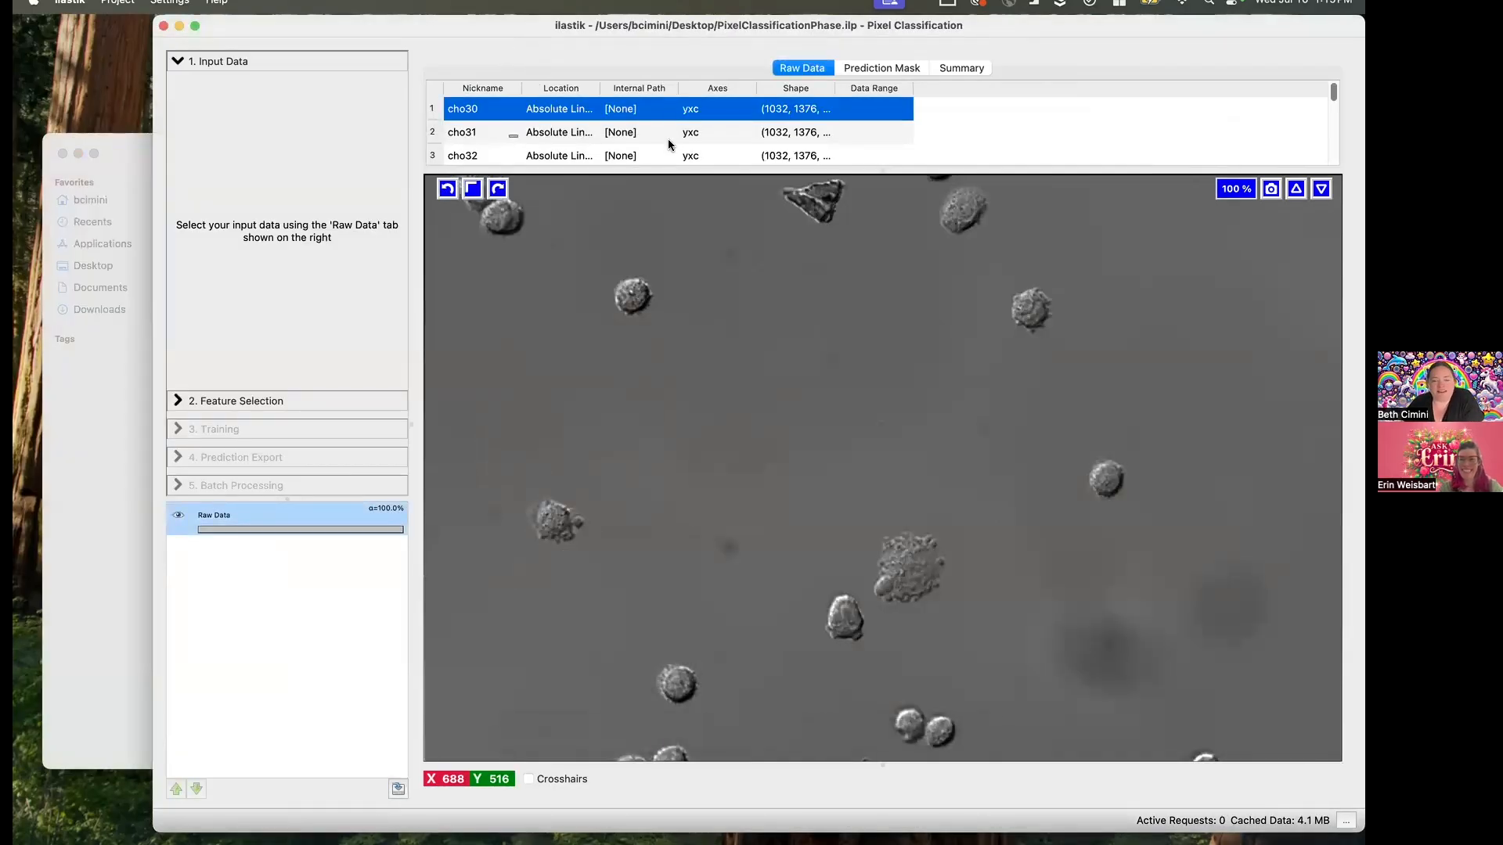
scroll(668, 139, "down", 5)
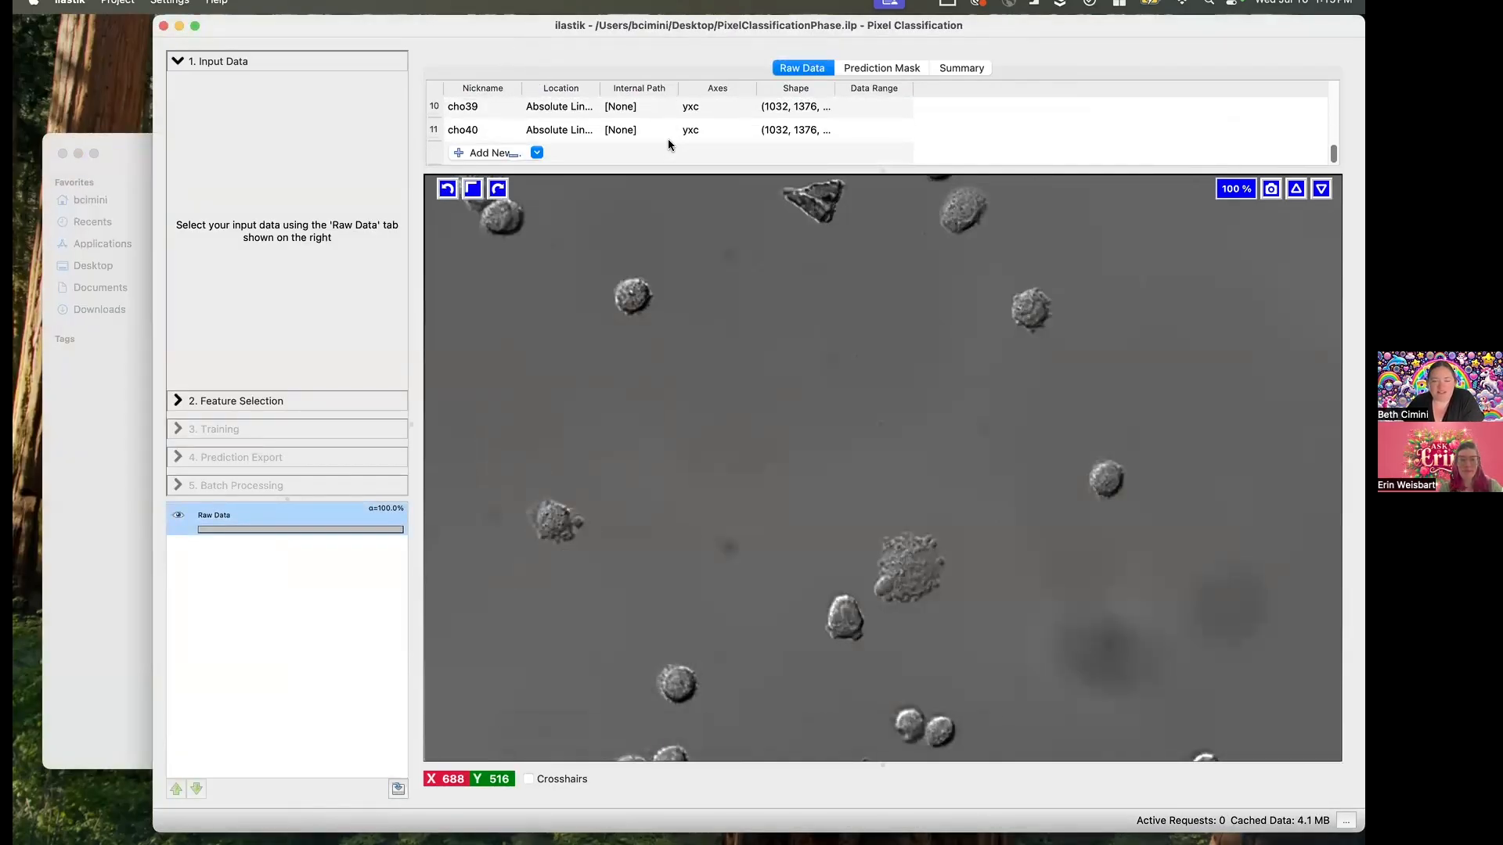
- Select all Color/Intensity, Edge and Texture features at every available sigma from 0.30 to 10.00
left_click(326, 401)
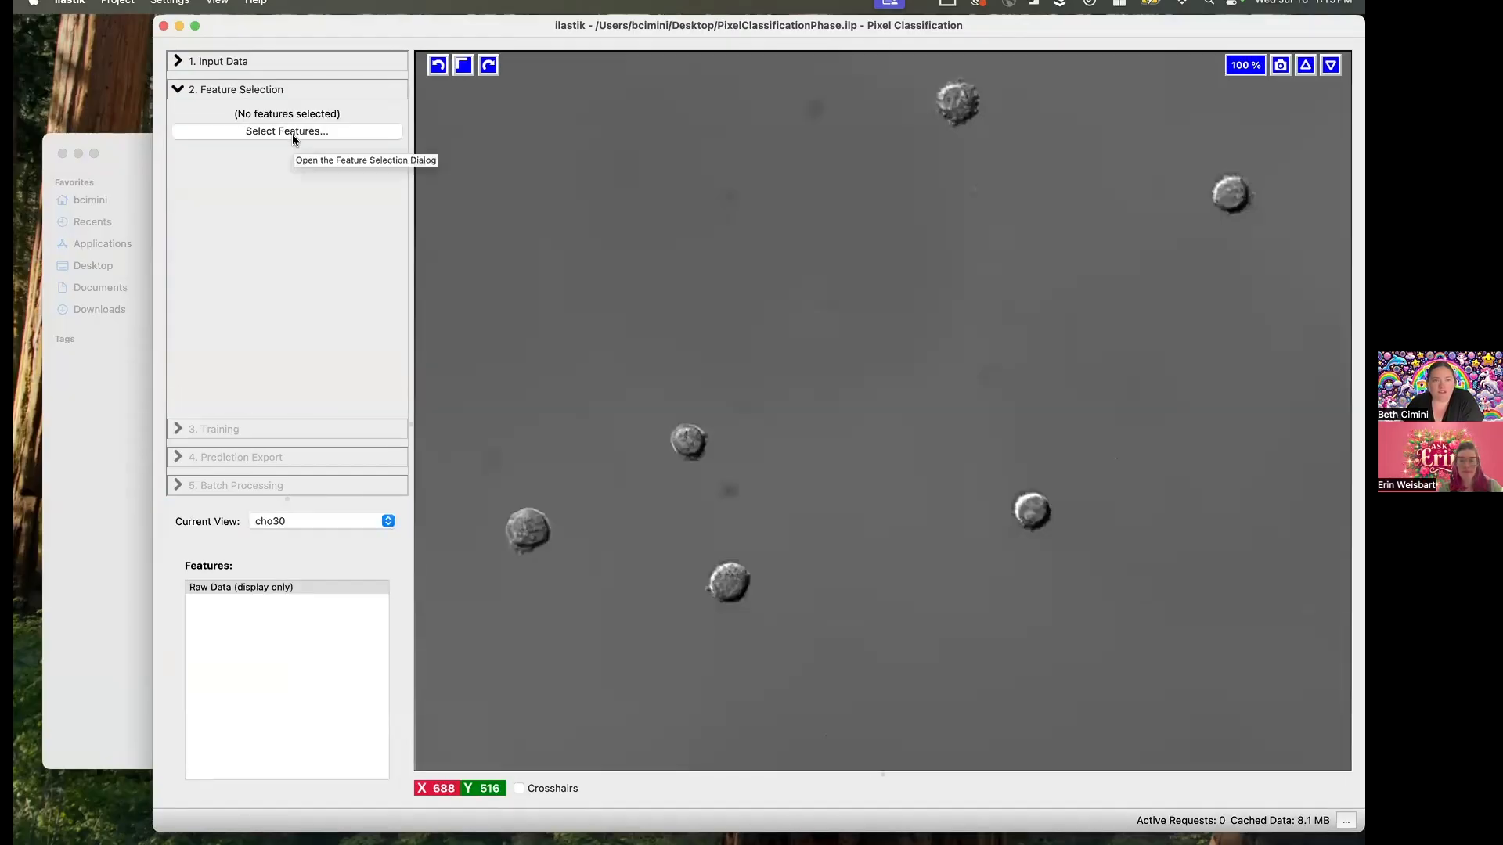
left_click(293, 131)
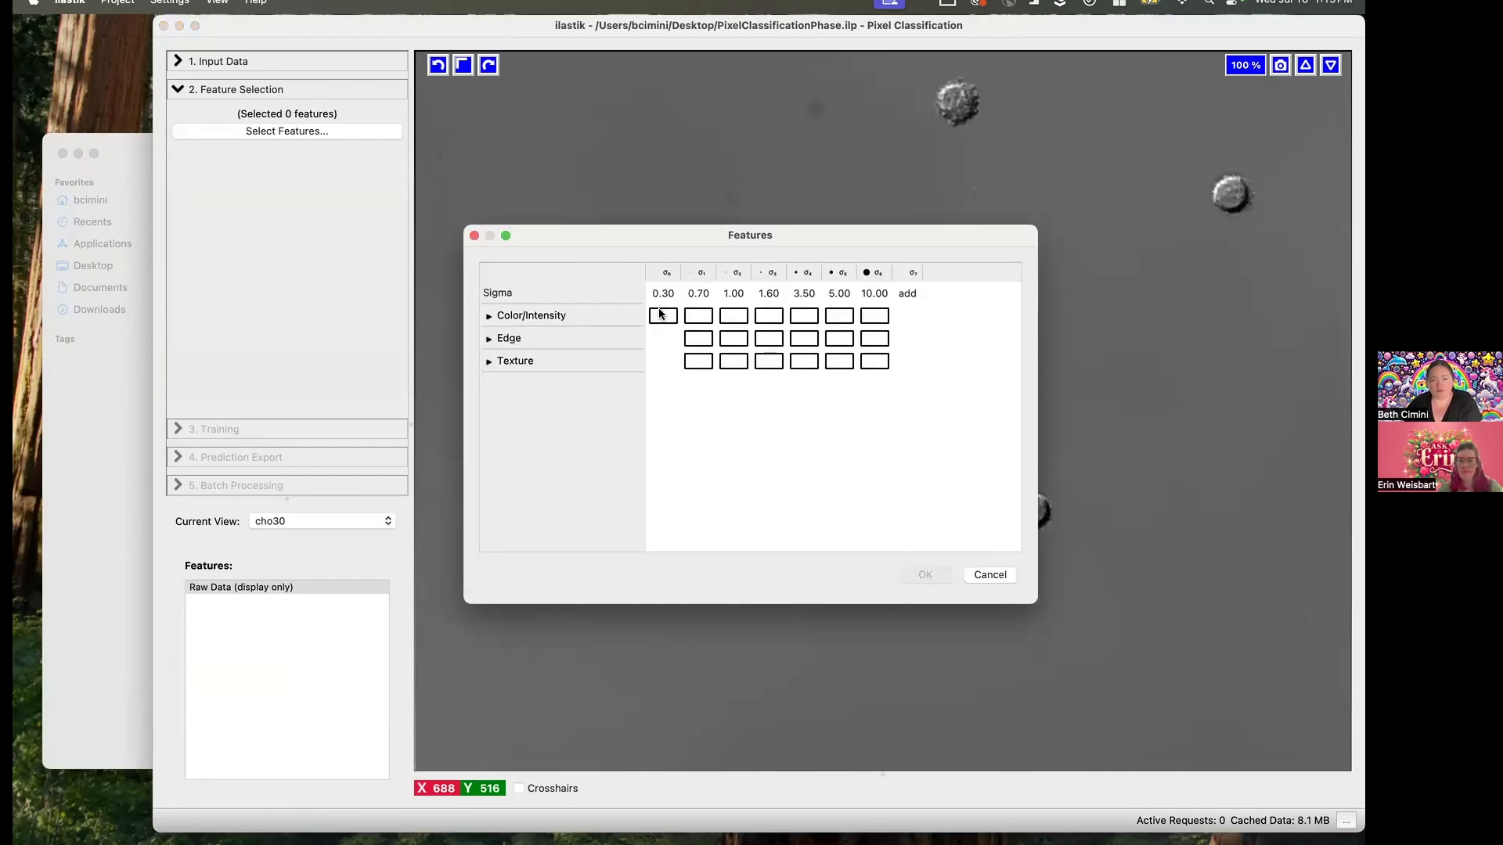
left_click_drag(660, 314, 888, 363)
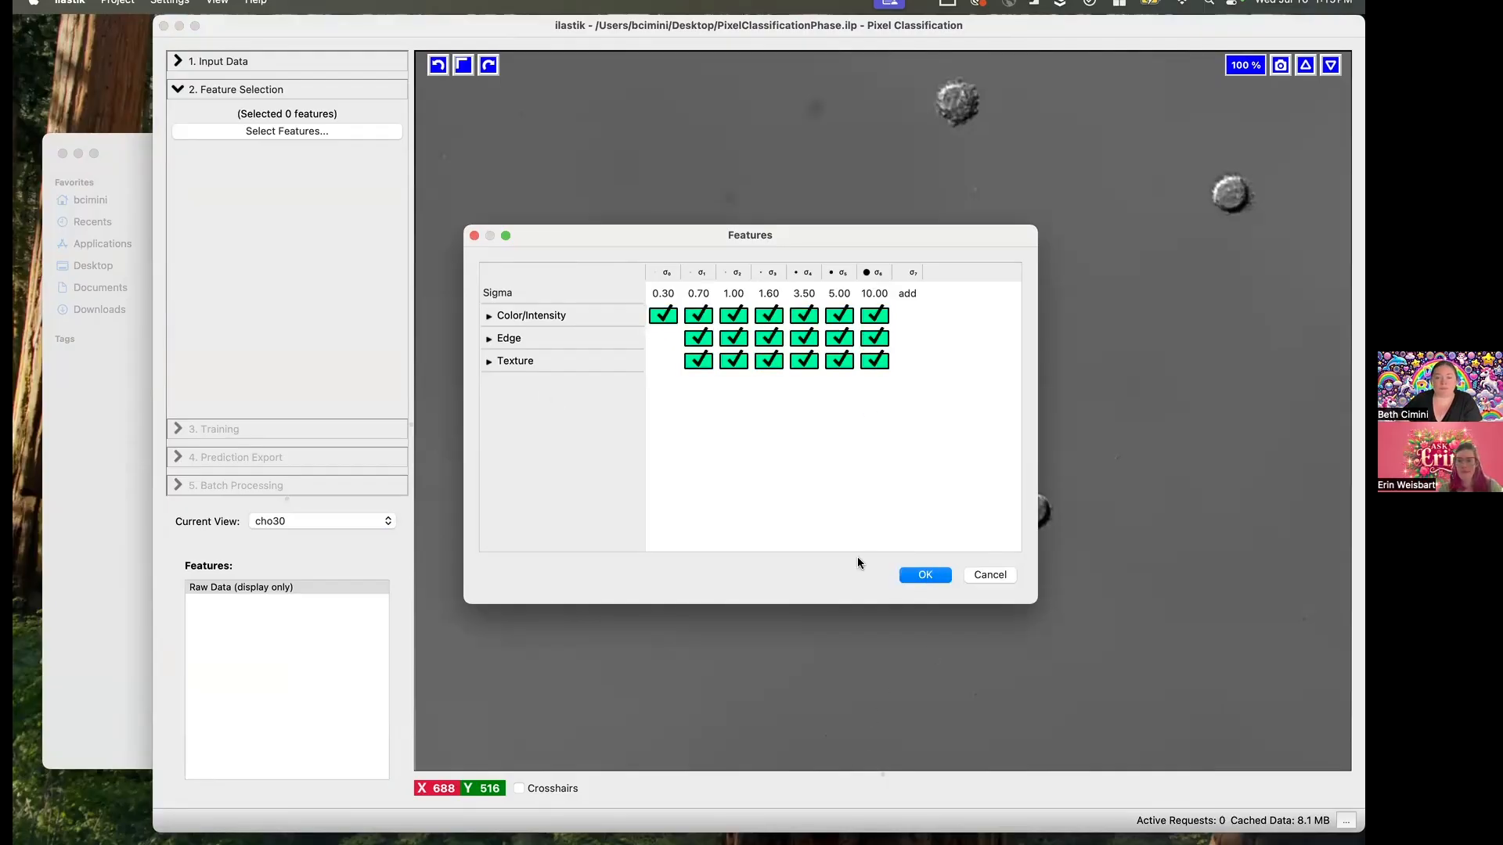
left_click(944, 573)
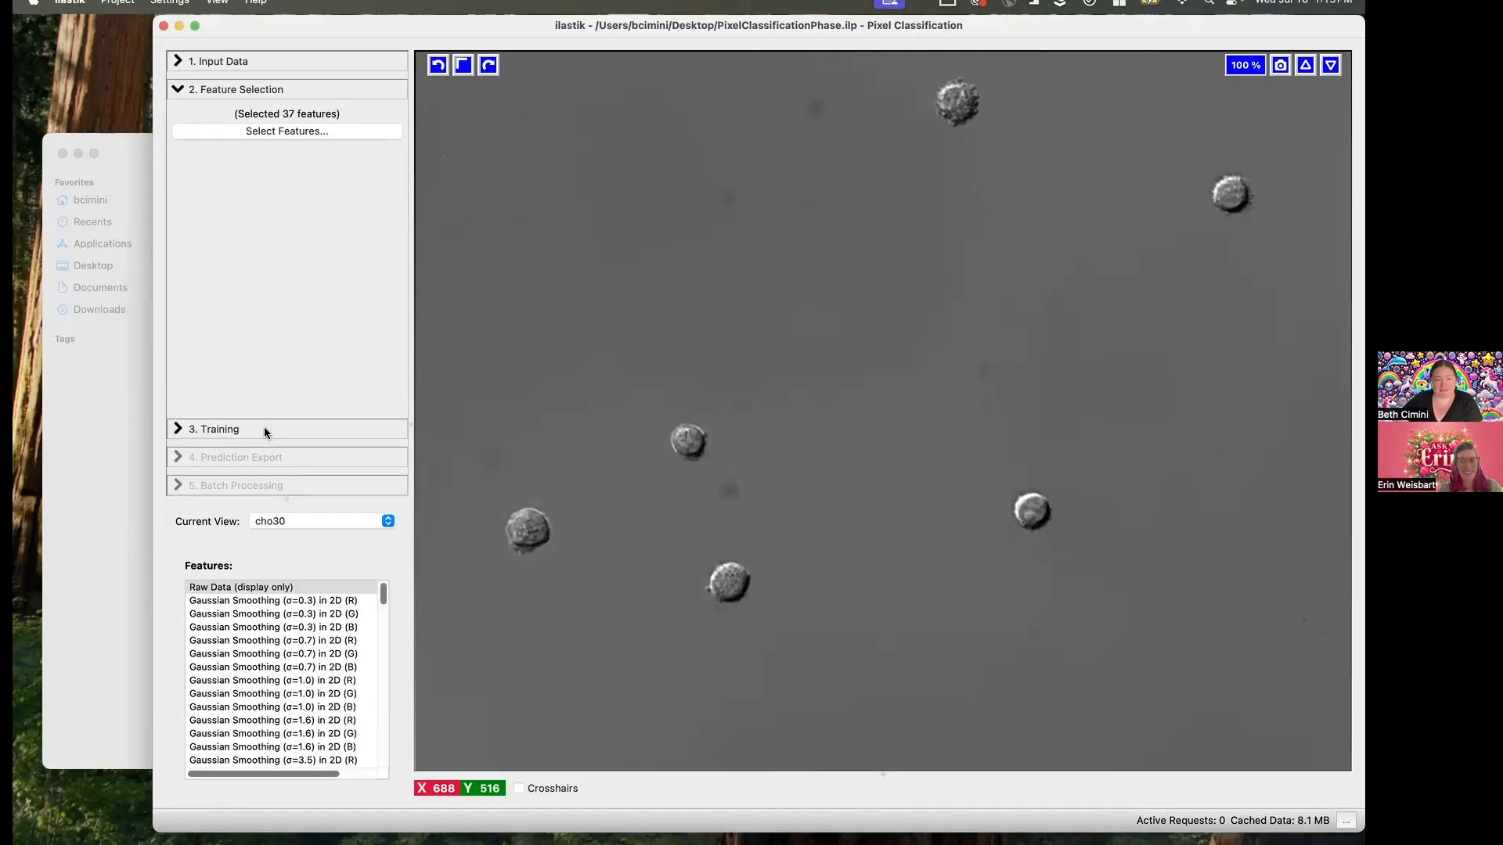
- In the training stage, rename the first label as Background and the second label as Cells
left_click(265, 429)
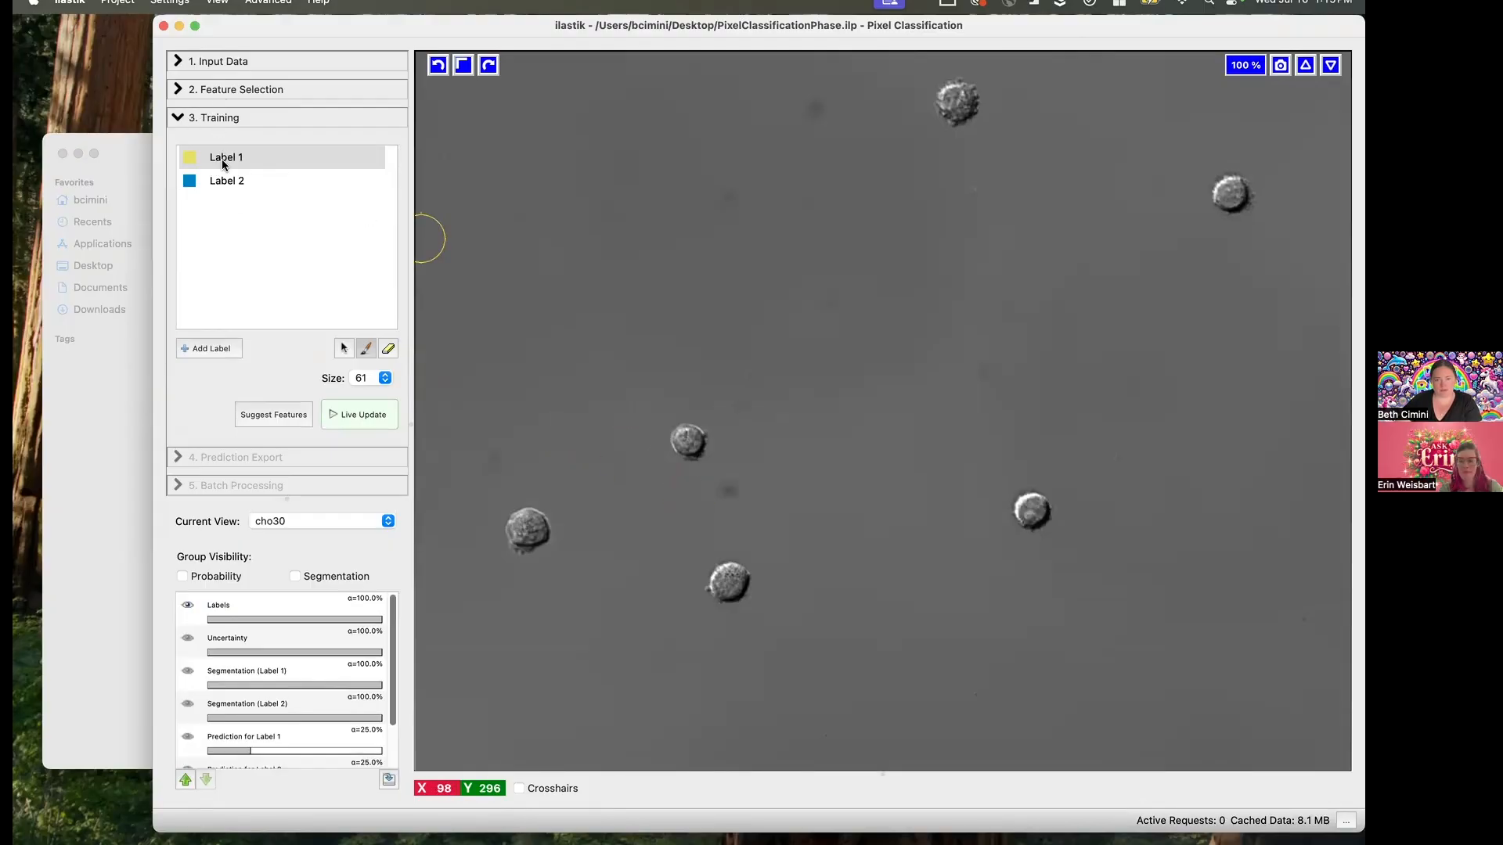
right_click(223, 158)
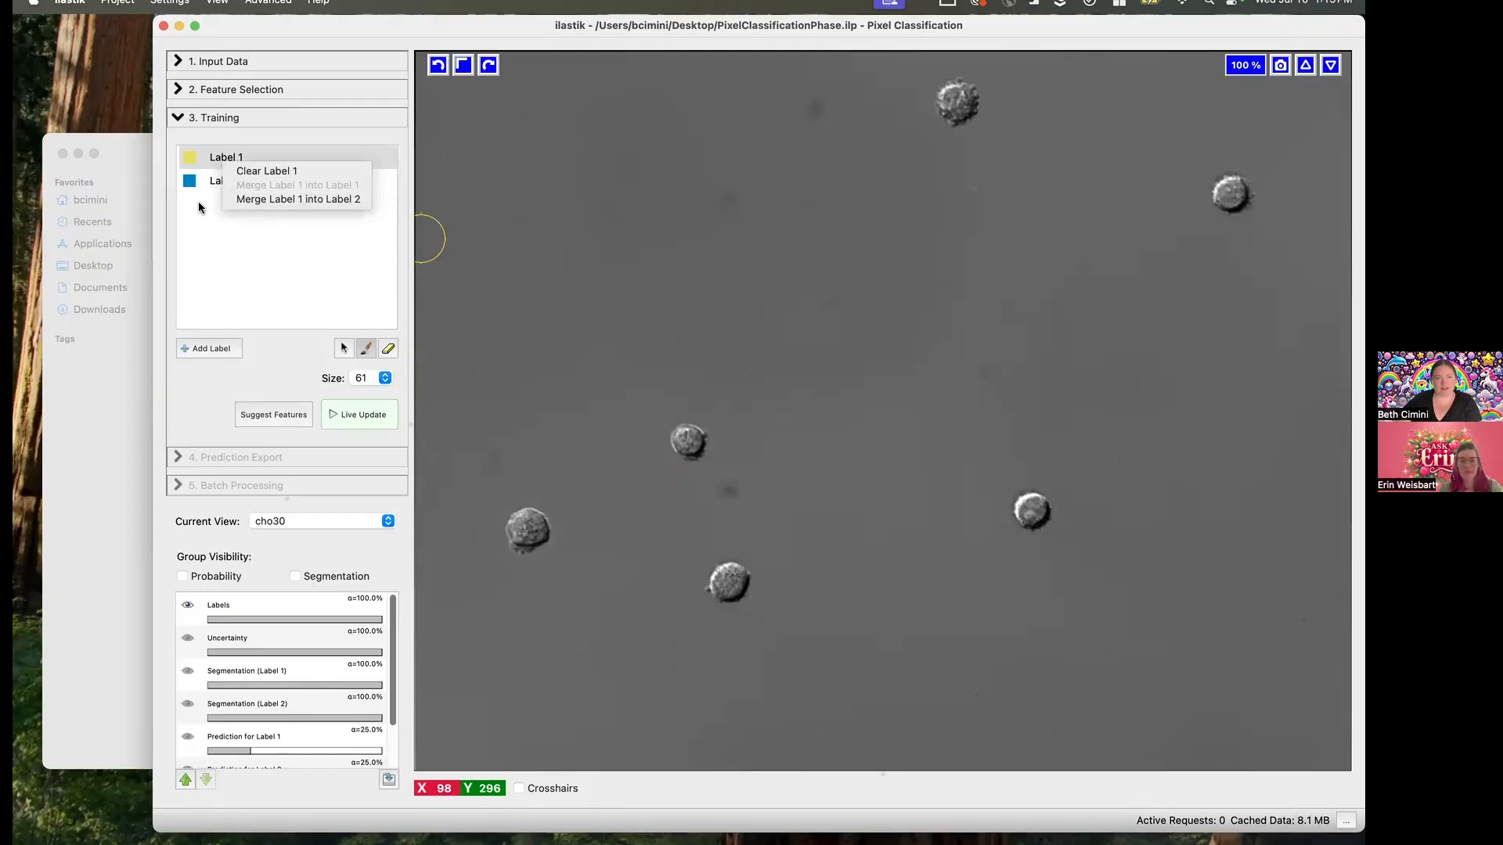
left_click(232, 154)
double_click(221, 158)
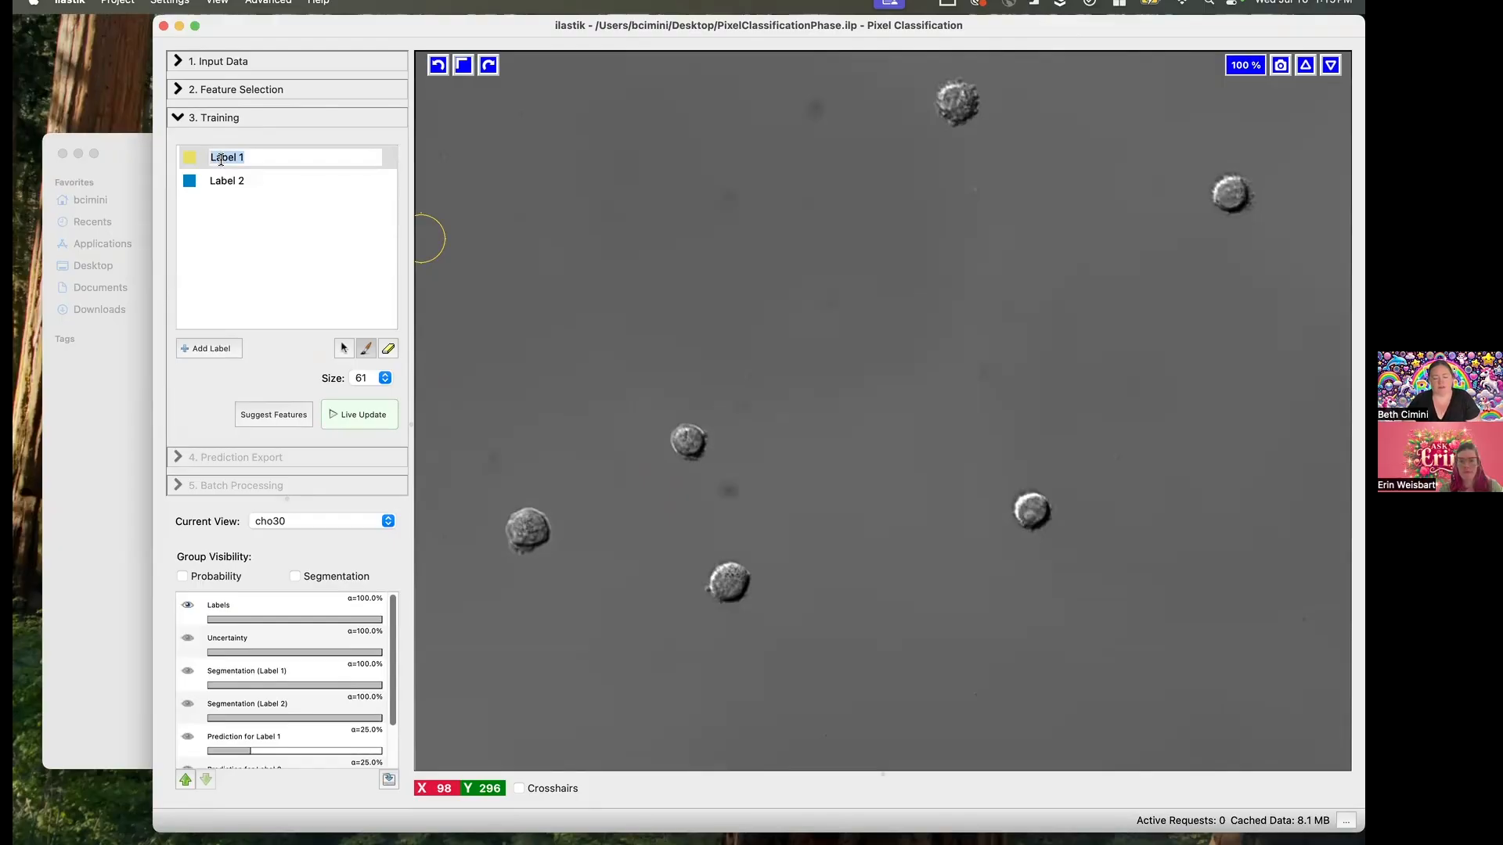
type("Background")
key("Return")
double_click(224, 181)
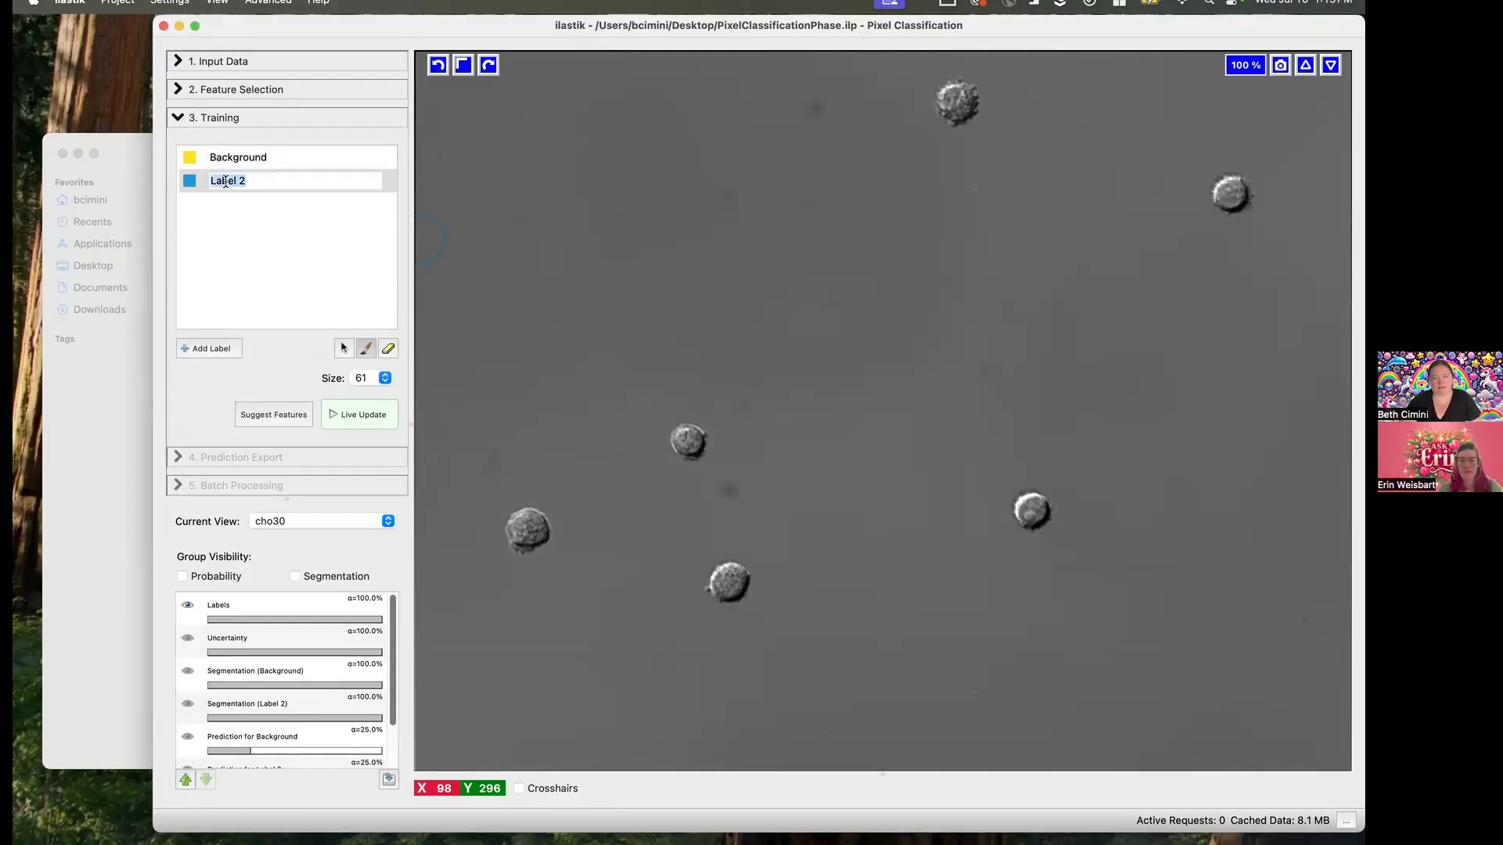
type("Cells")
key("Return")
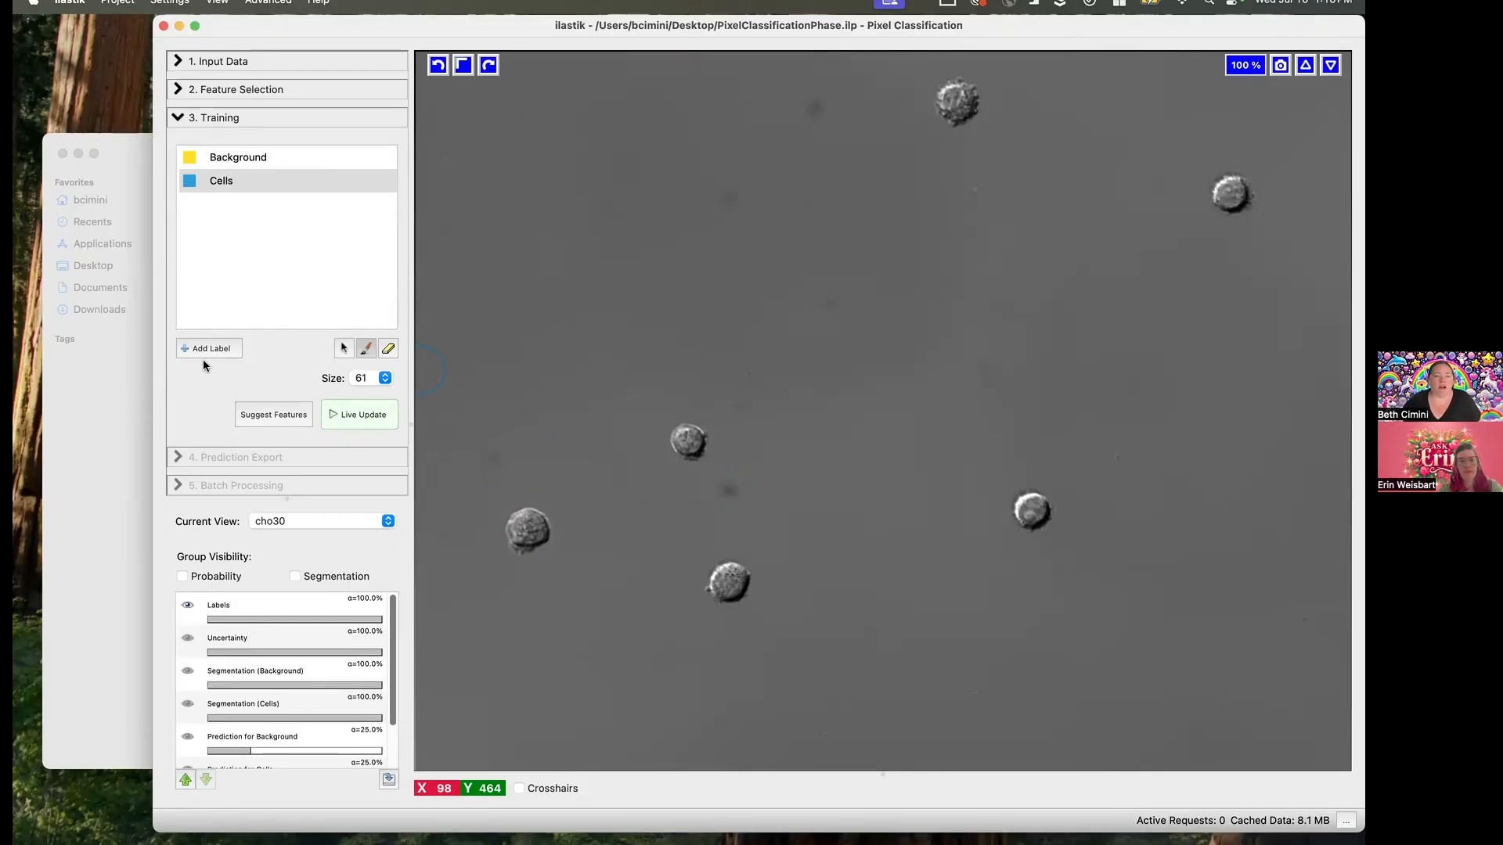
- Set the brush size to 1 and mark one Background point in the empty area between the cells of cho30
left_click(349, 378)
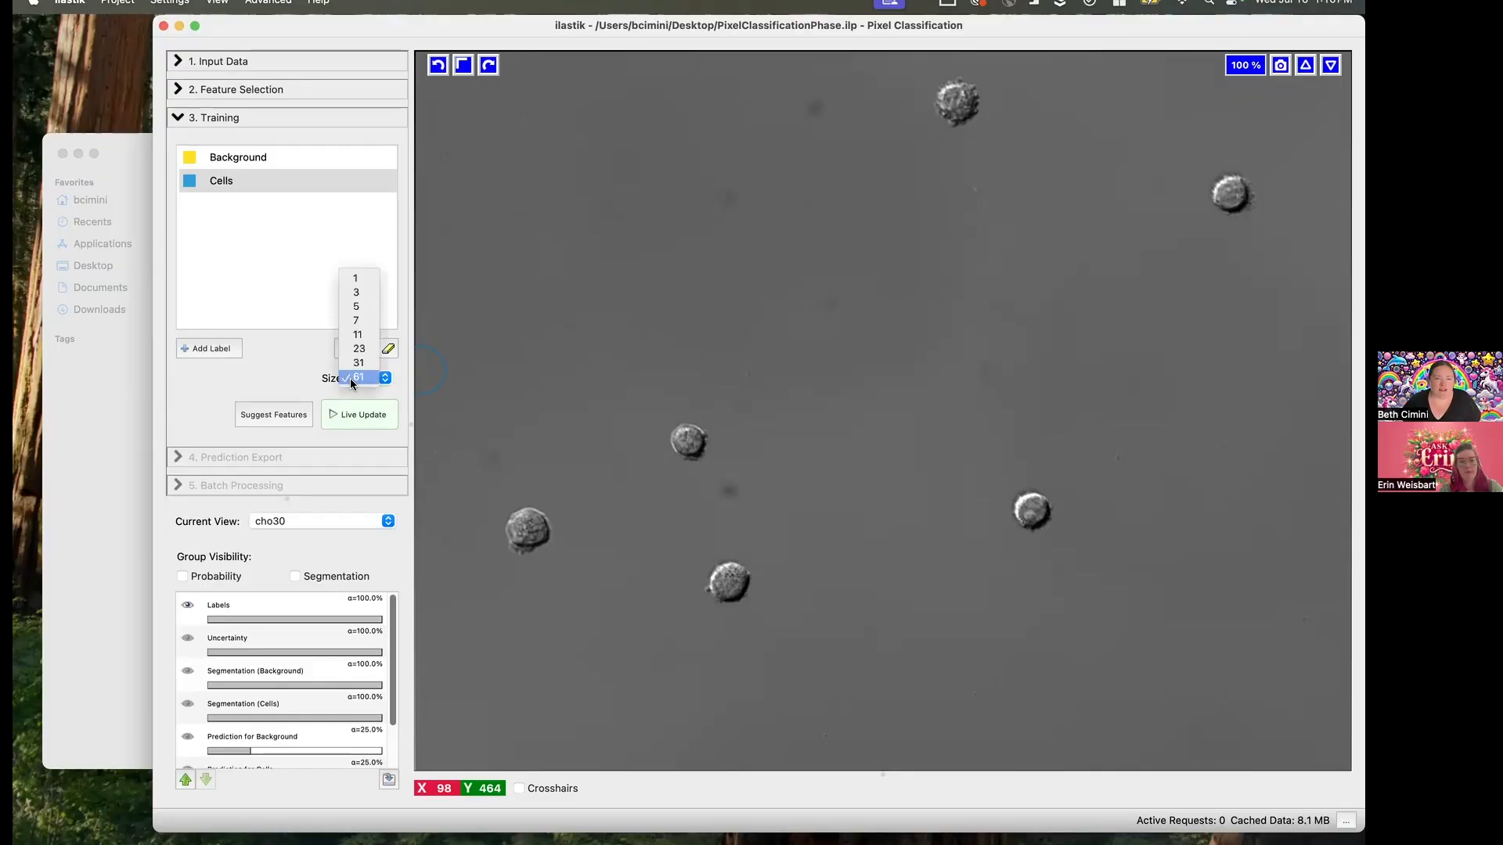
left_click(360, 280)
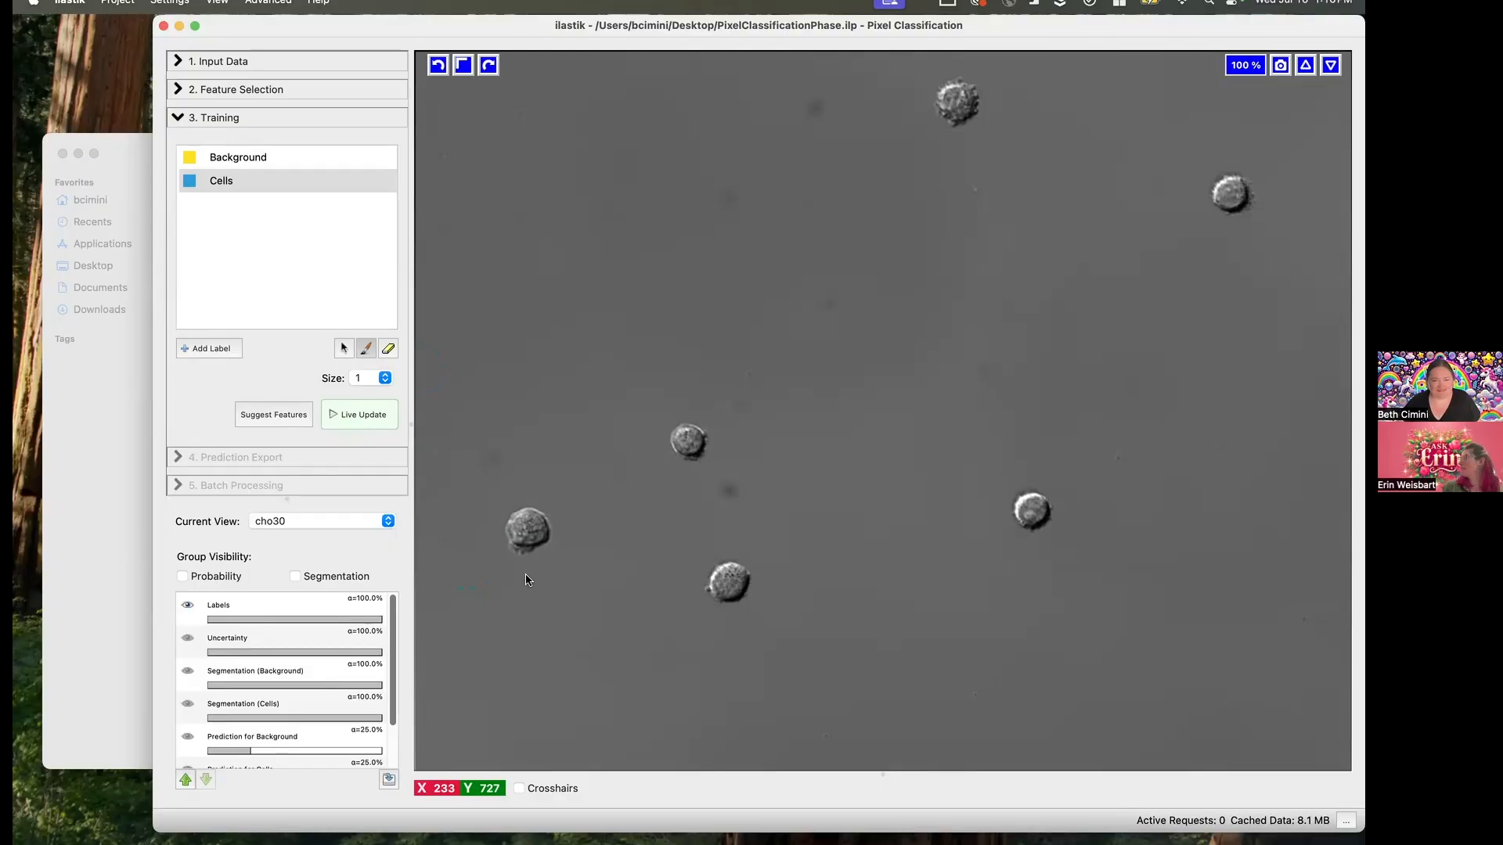
scroll(539, 520, "down", 2)
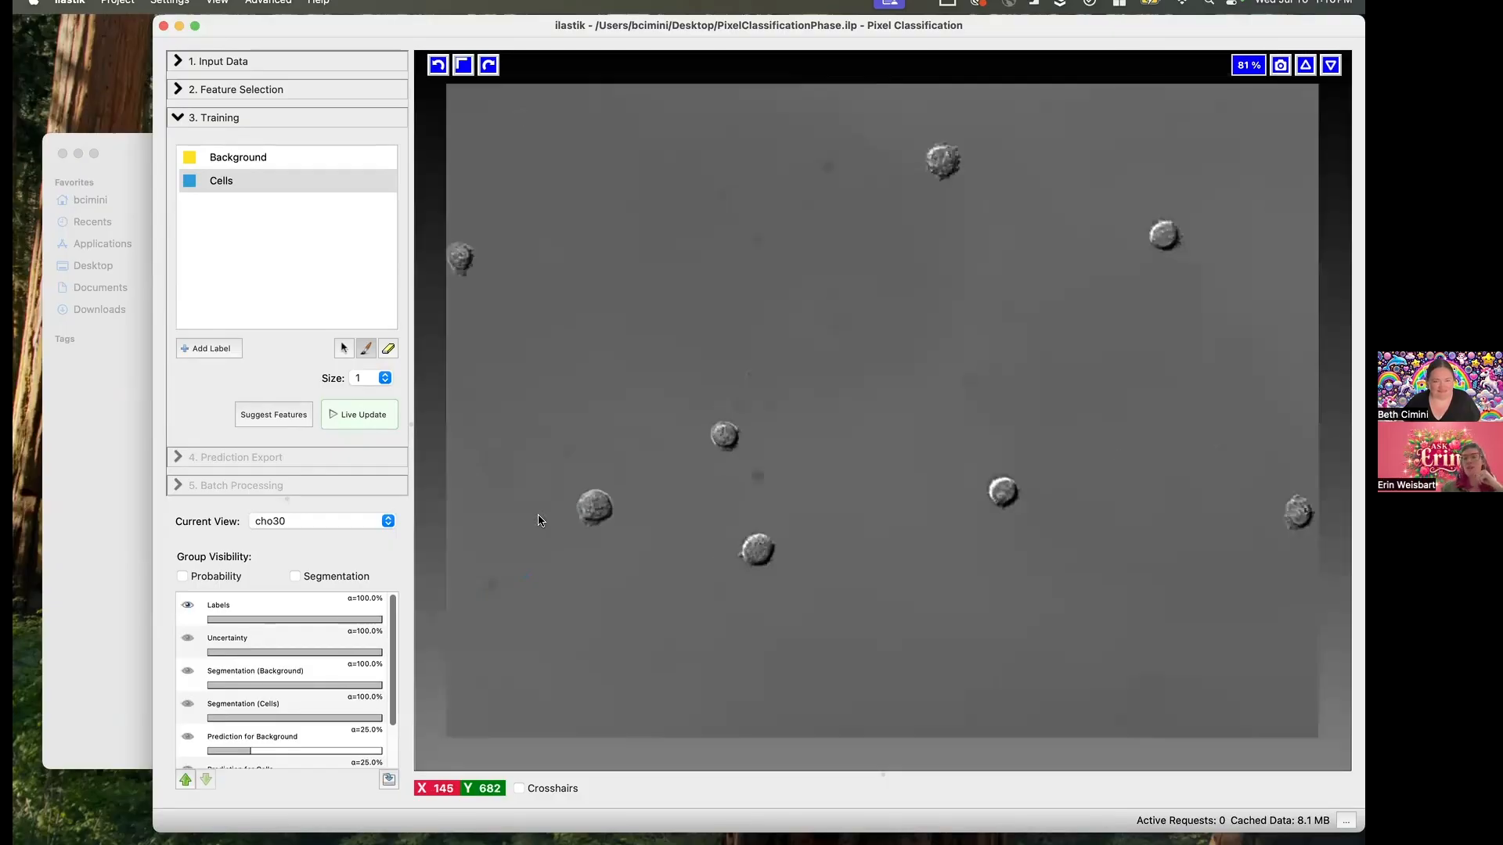
scroll(538, 519, "up", 6)
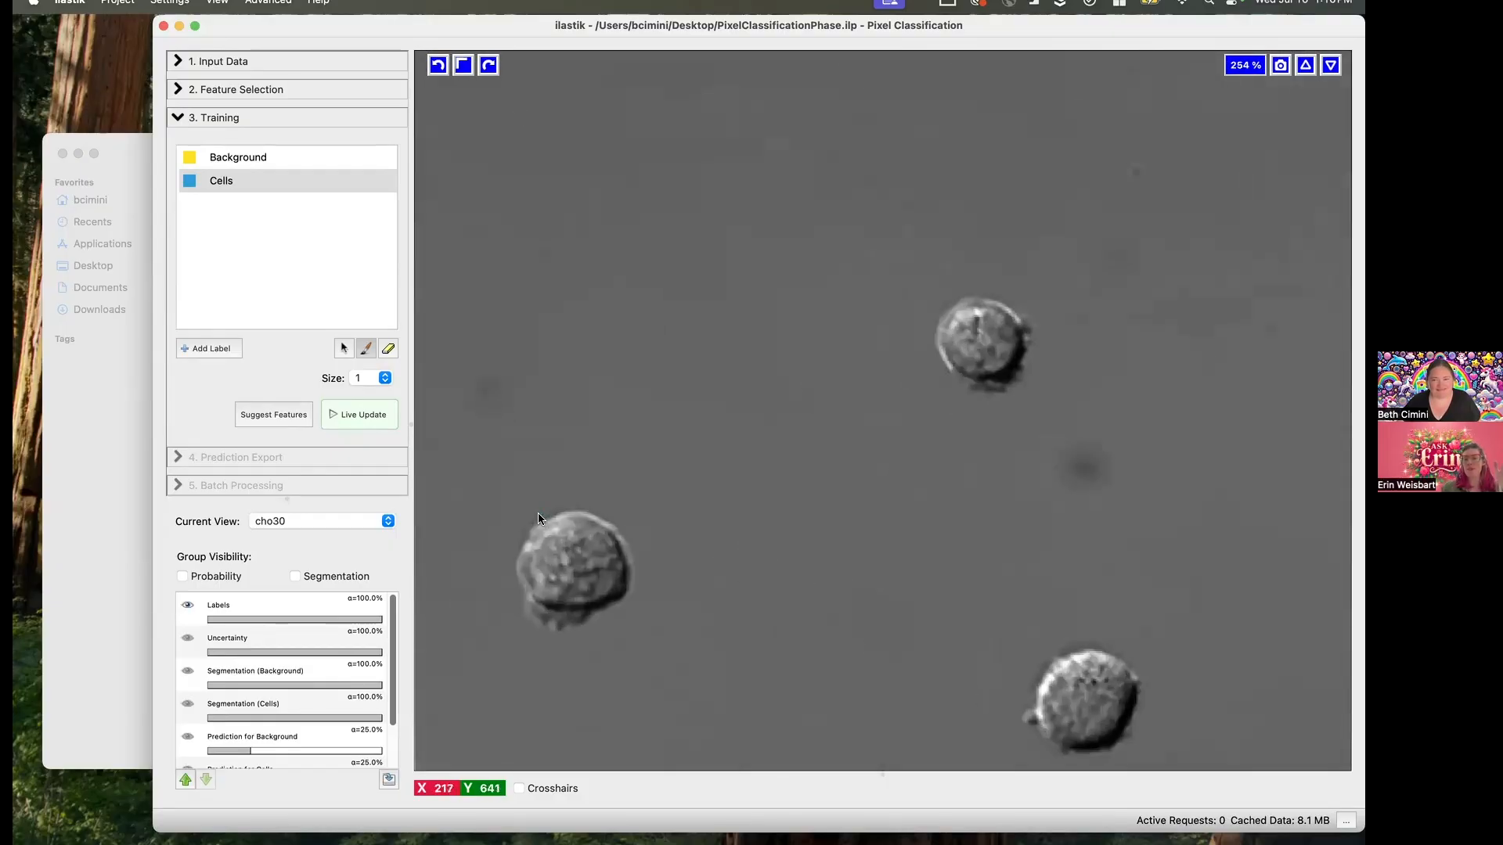
scroll(537, 516, "up", 1)
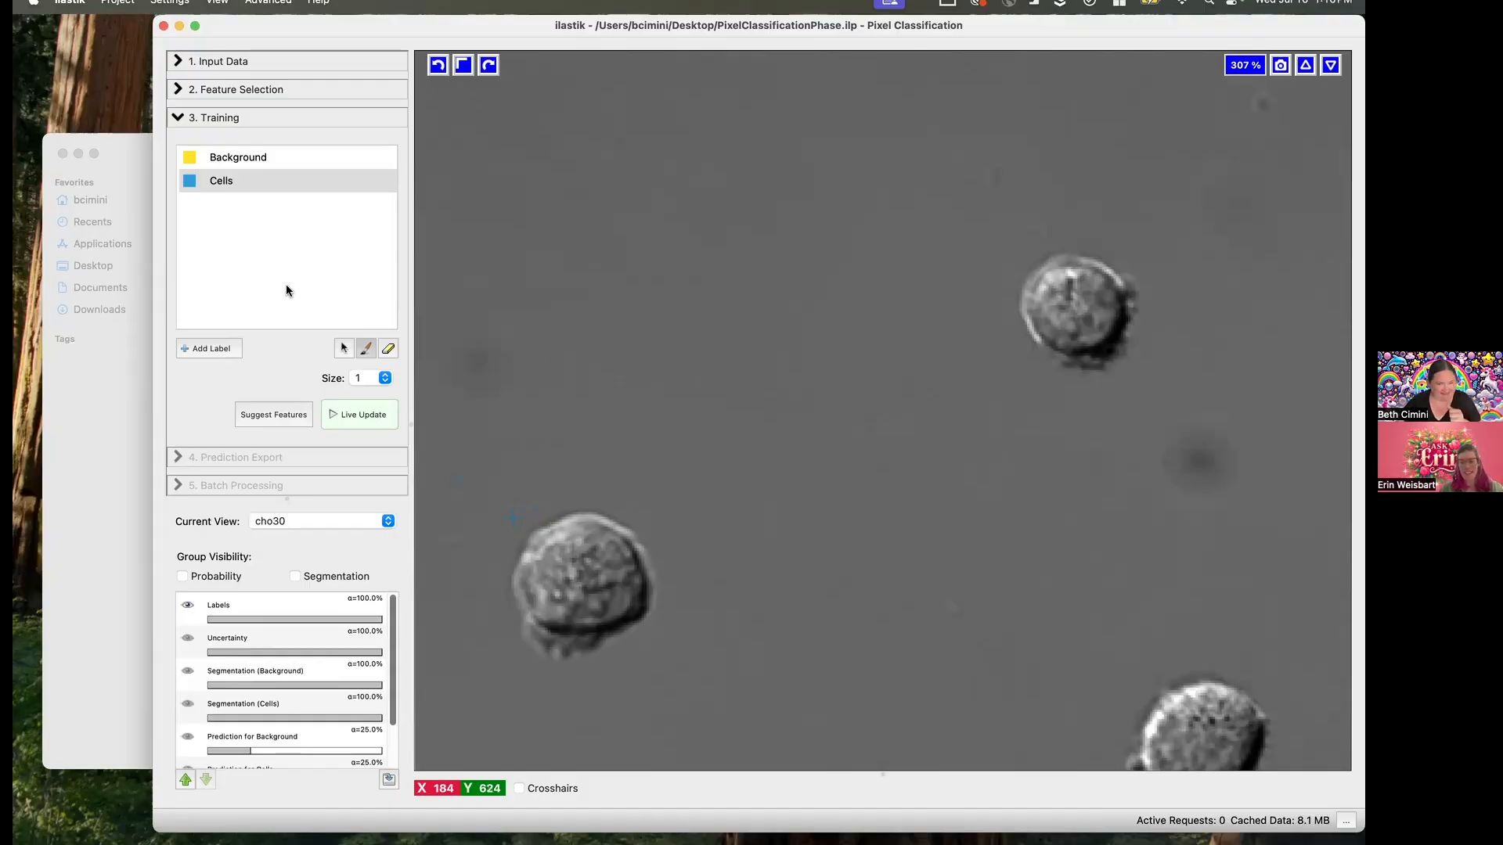
left_click(265, 156)
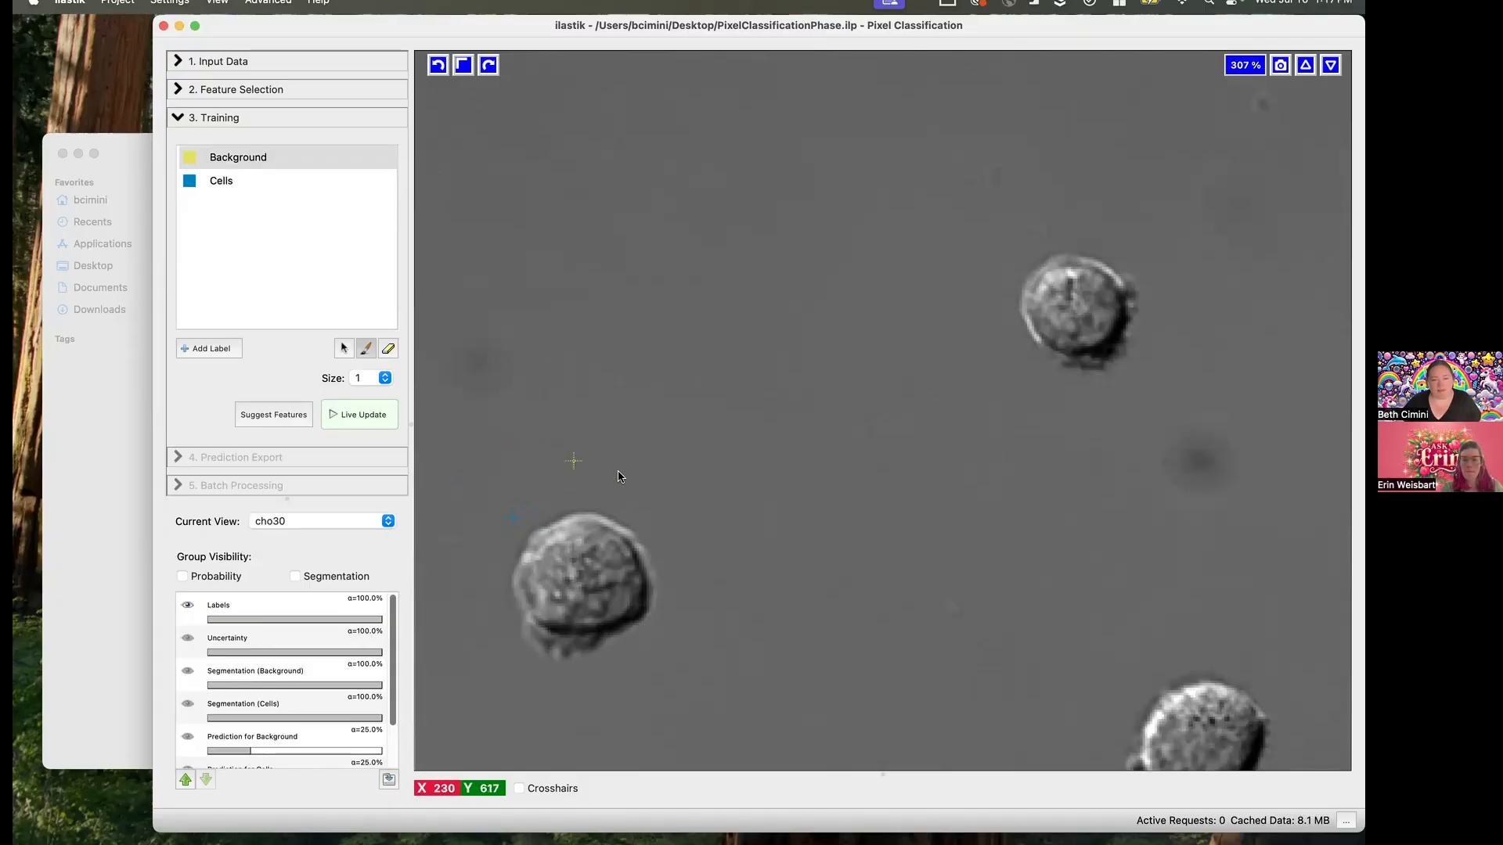
left_click(722, 473)
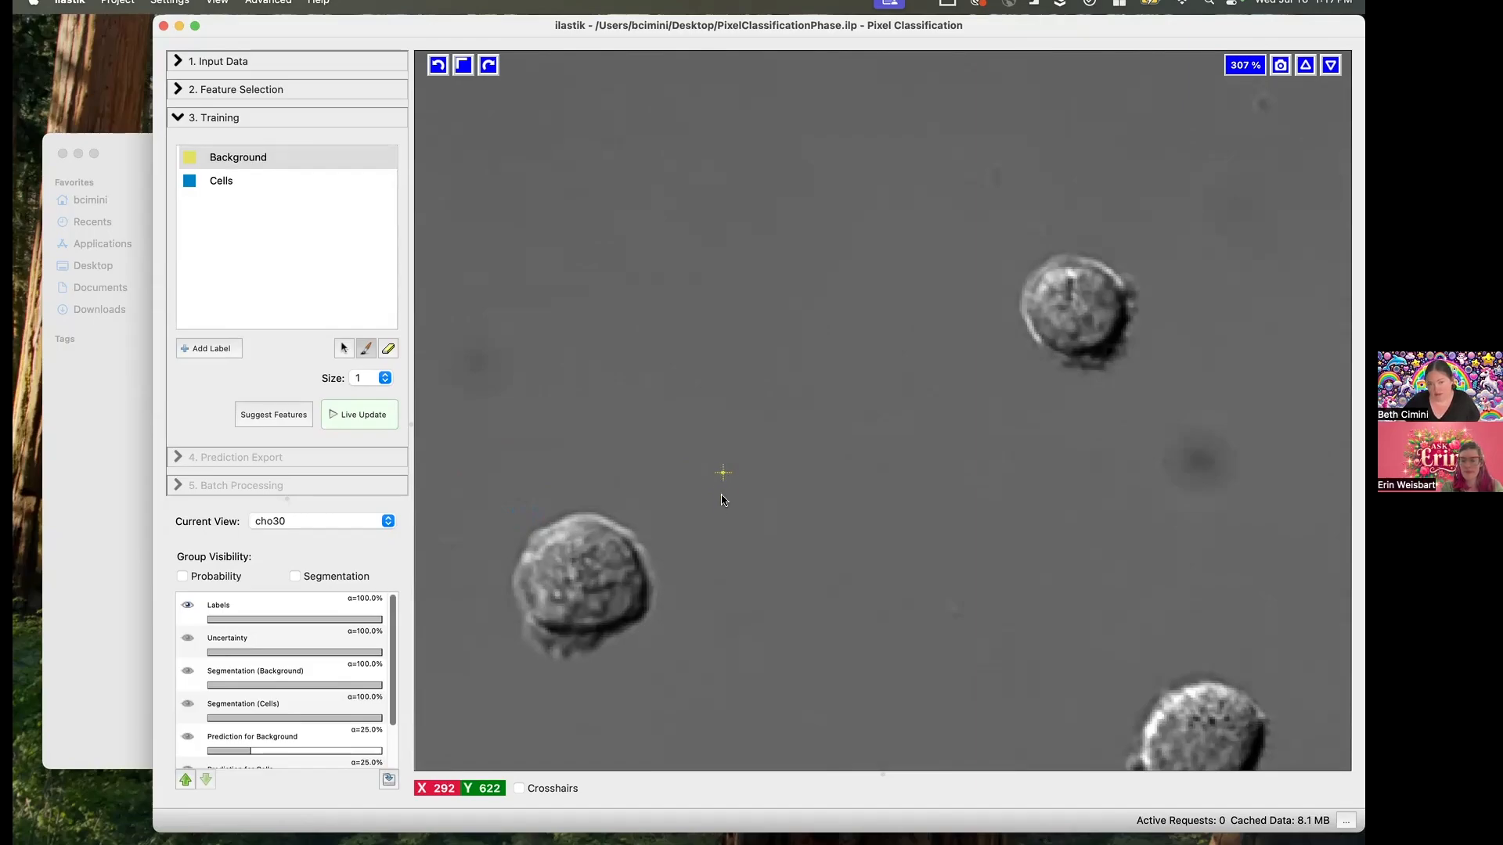
- Mark one Cells point inside the cell nearest the Background point and turn on live prediction updates
left_click(252, 180)
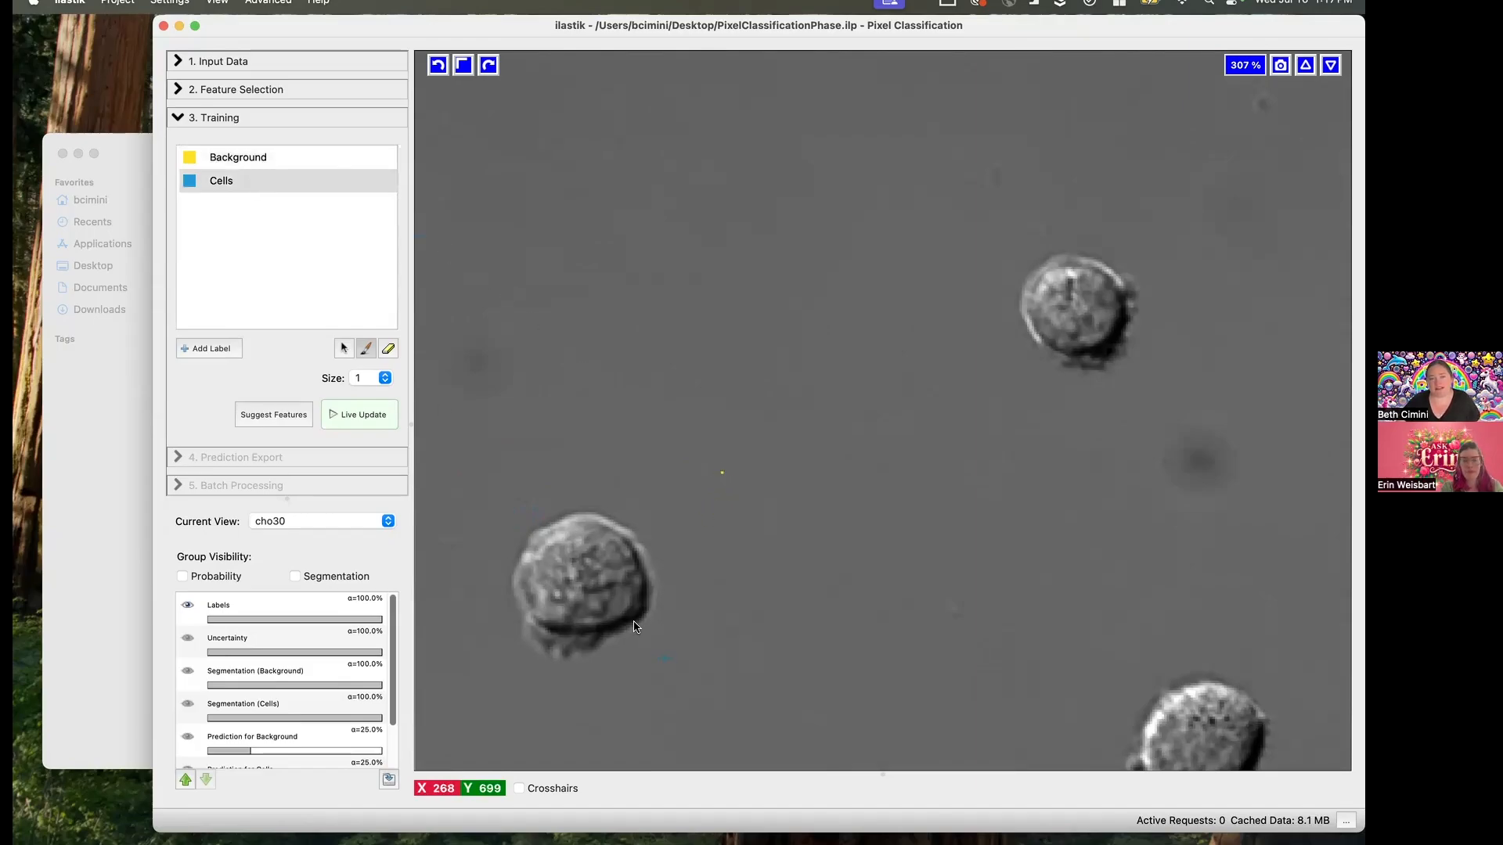
left_click(616, 555)
left_click(350, 421)
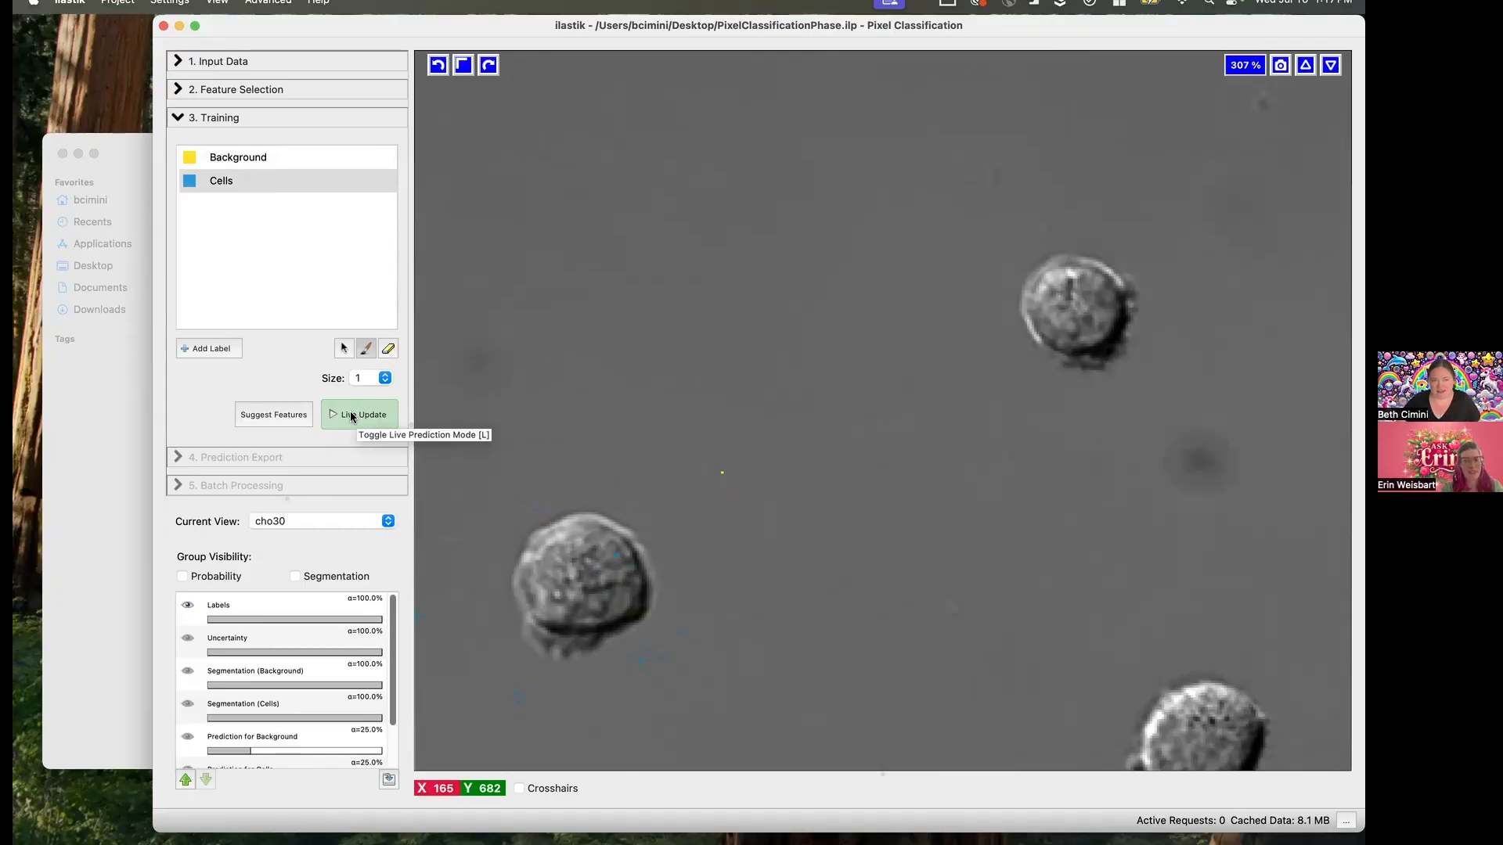
left_click(351, 416)
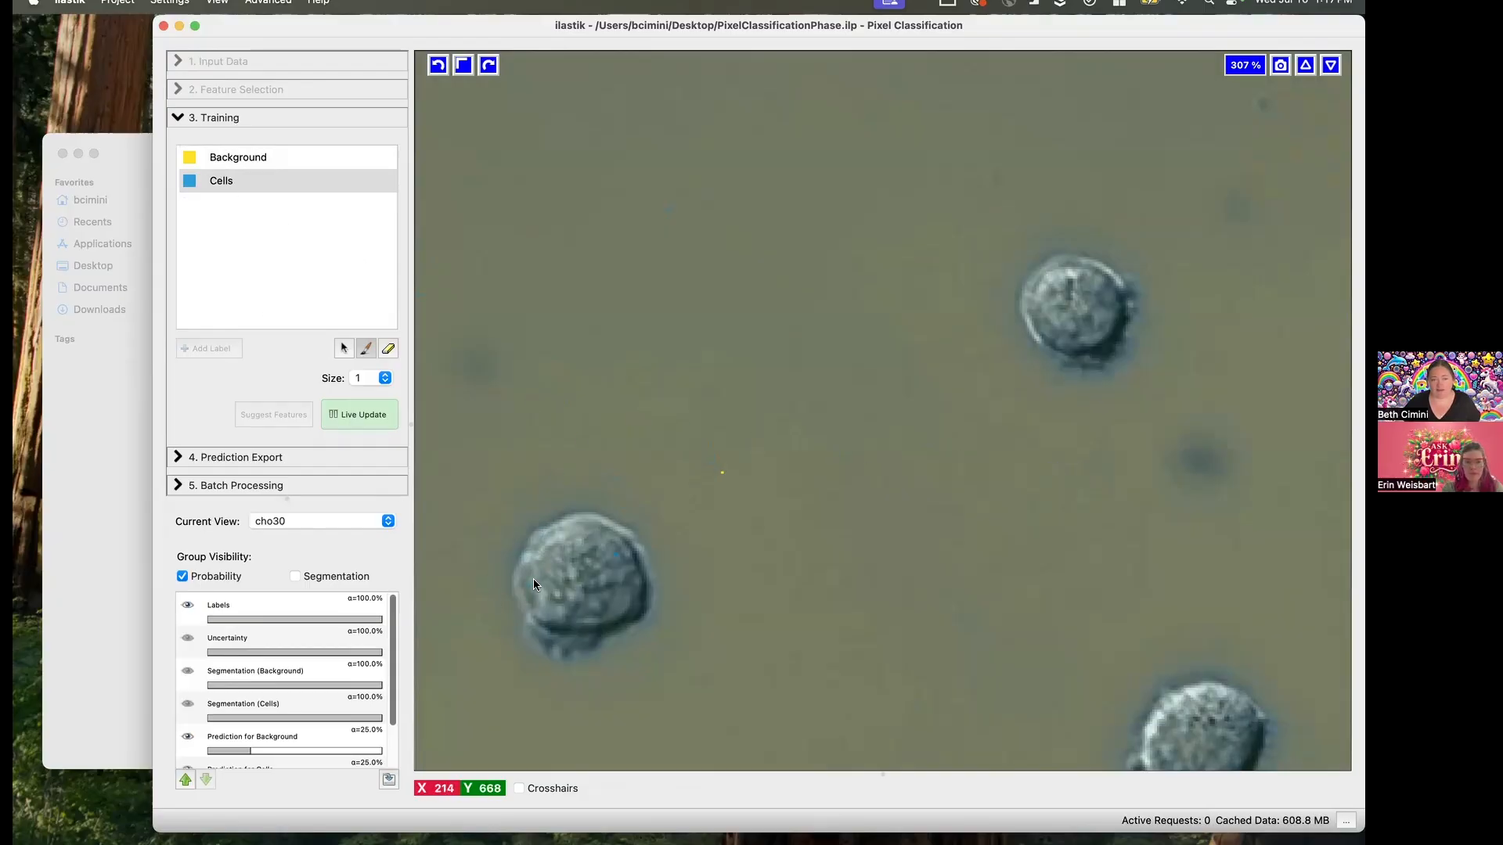
- Add two more Cells points inside the same cell, then briefly show and hide the segmentation overlay
left_click(549, 564)
left_click(585, 616)
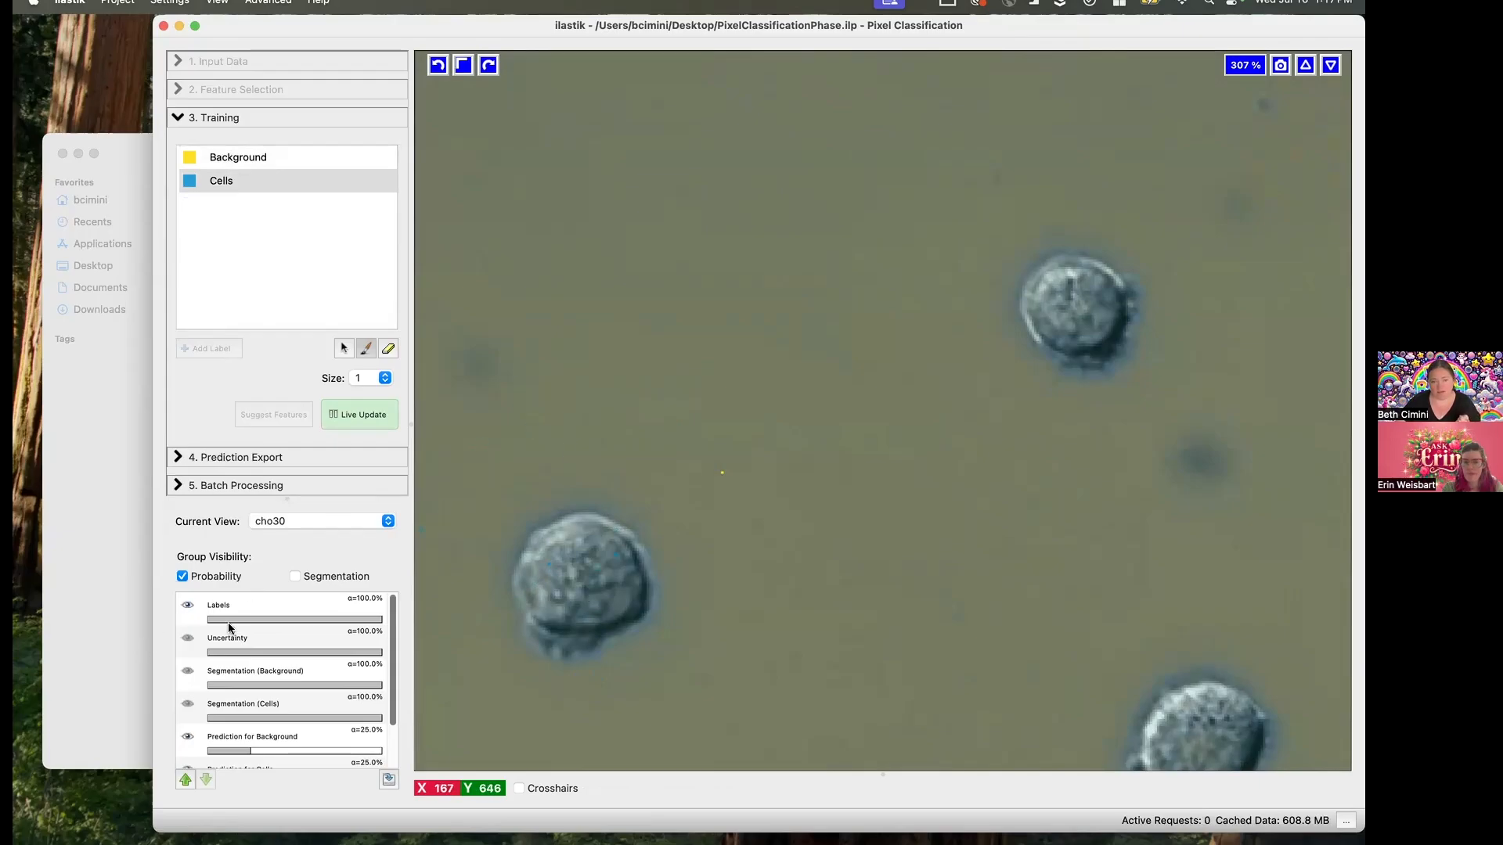
left_click(294, 577)
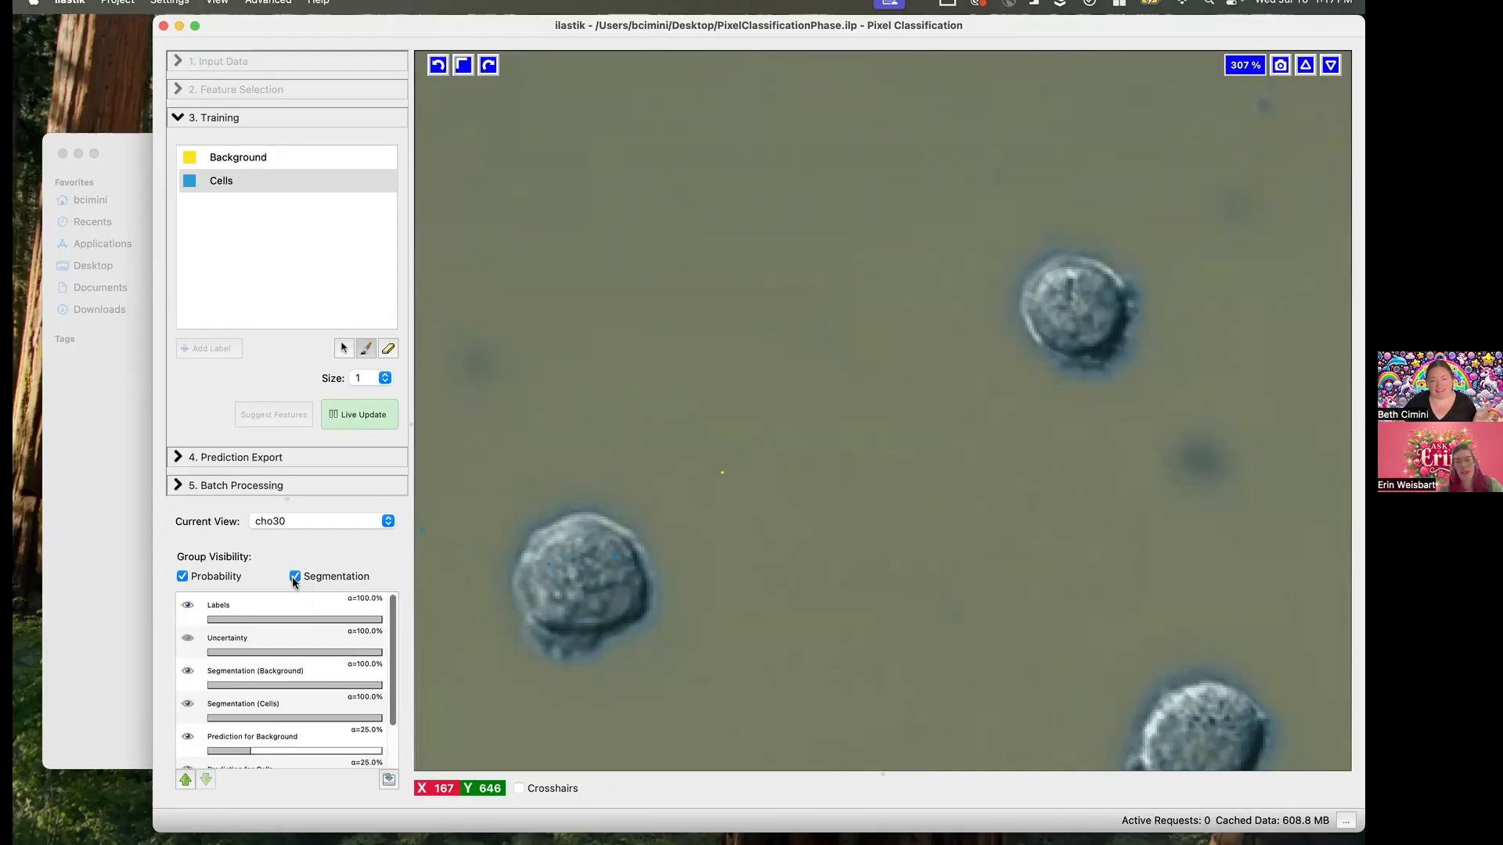
left_click(294, 576)
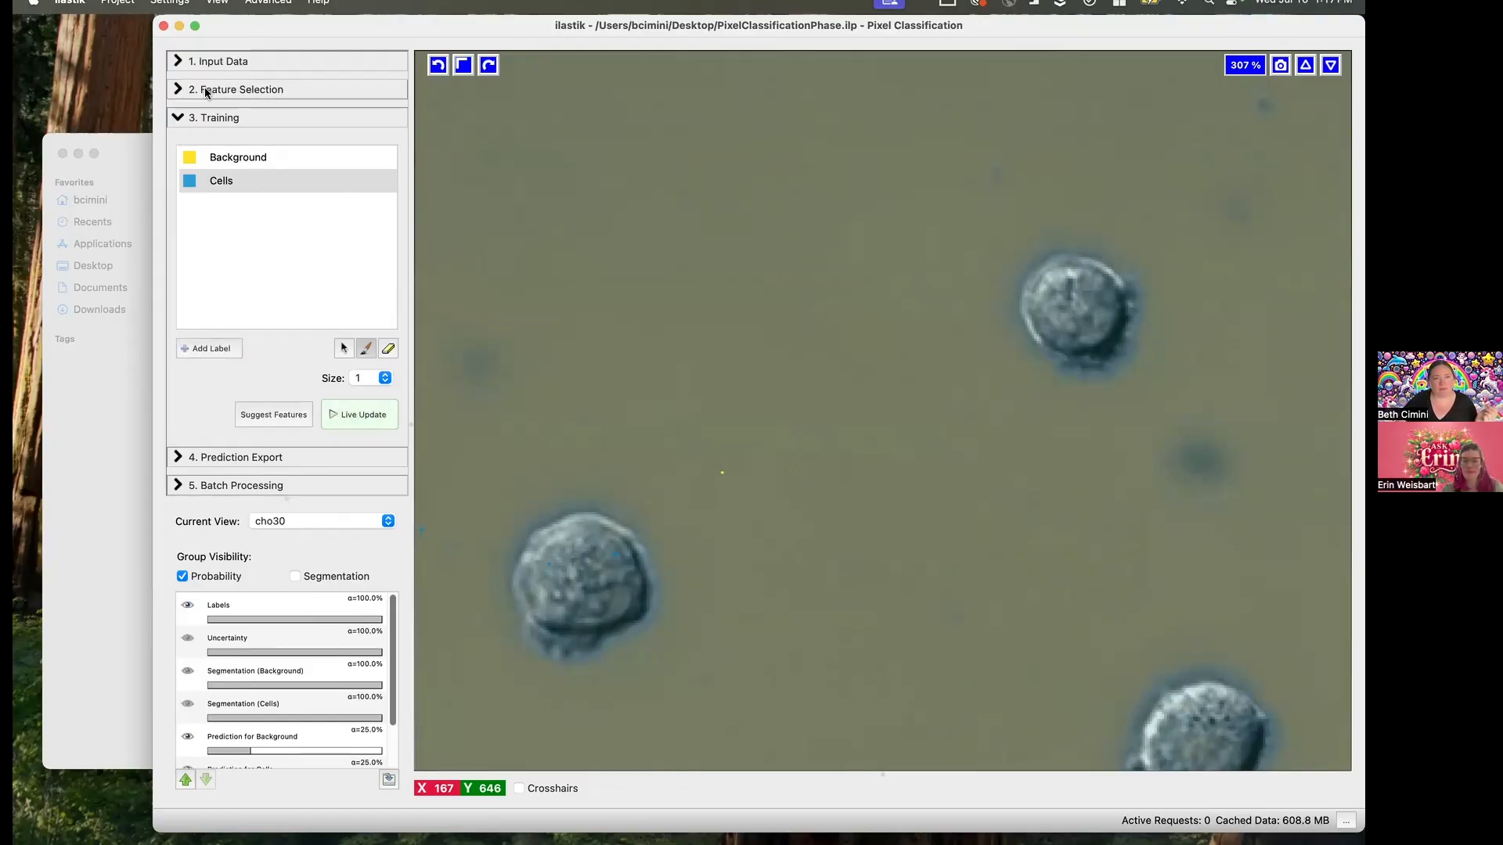
- Review the feature and sigma selection grid of the Feature Selection stage, cancel it and return to the training stage
left_click(205, 88)
left_click(230, 130)
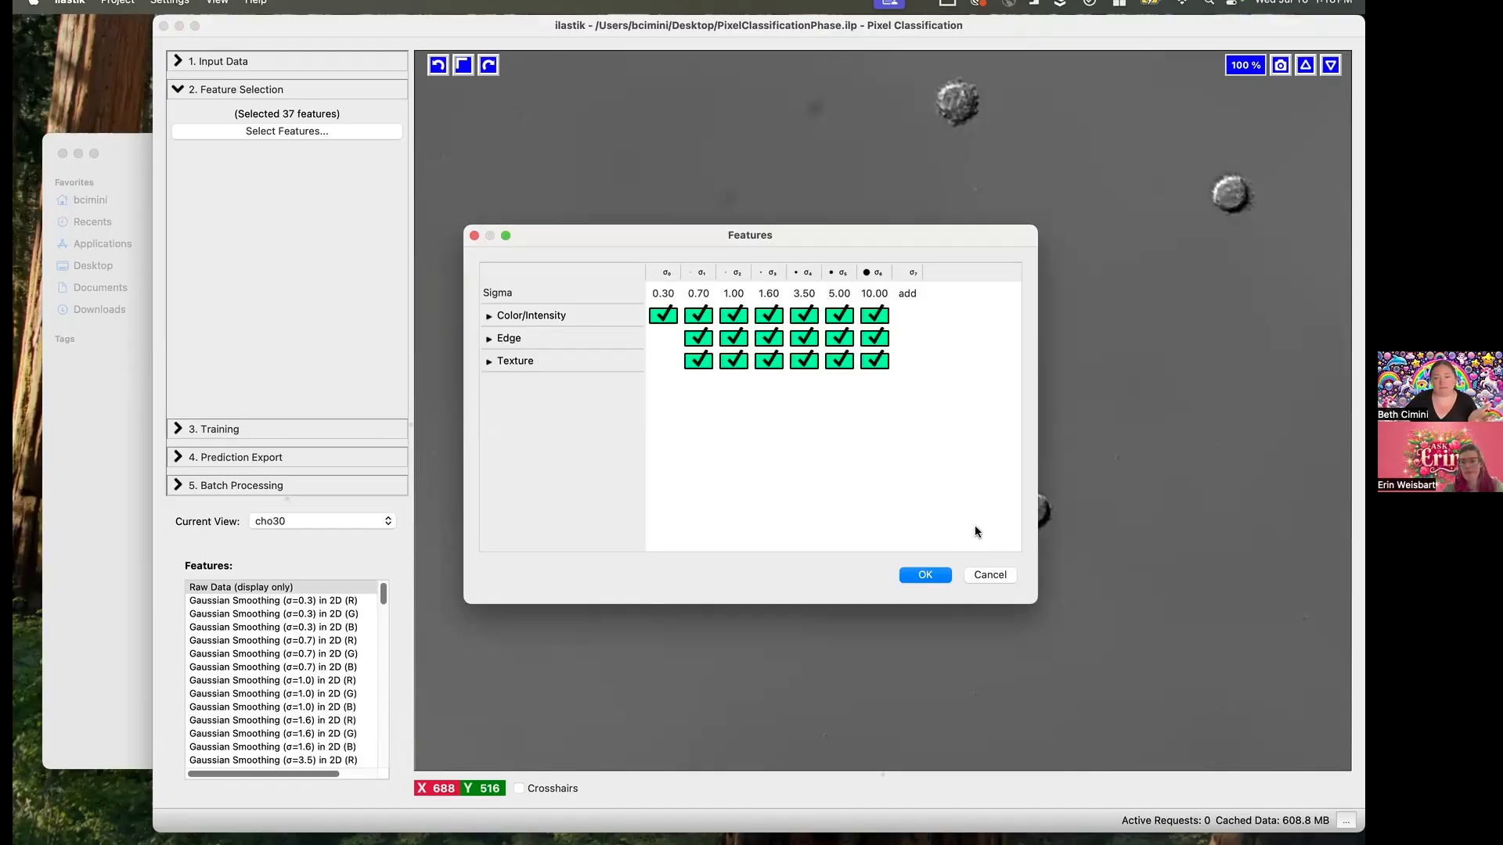
left_click(975, 574)
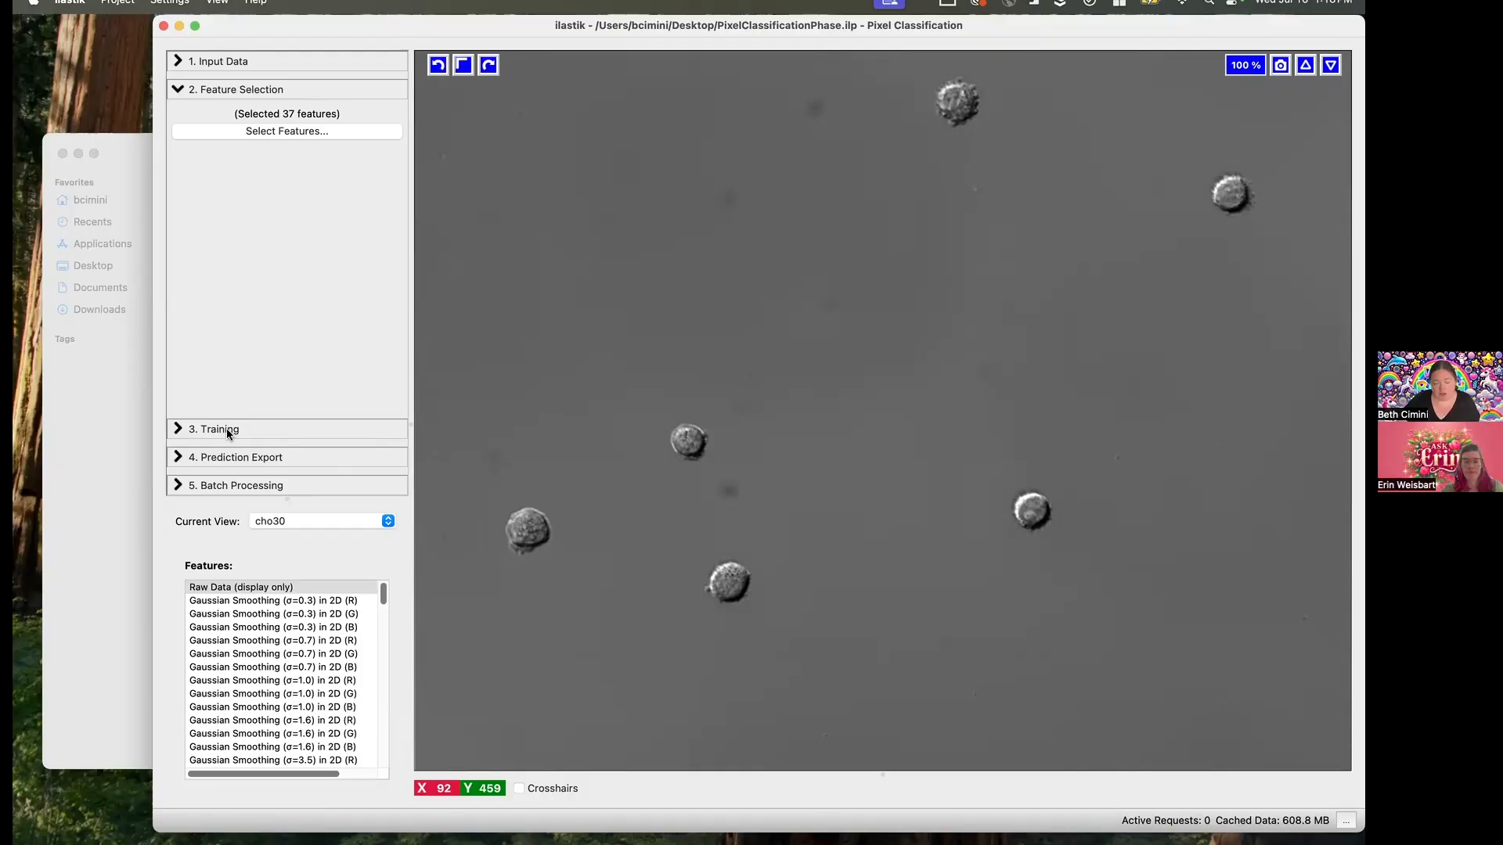
left_click(318, 432)
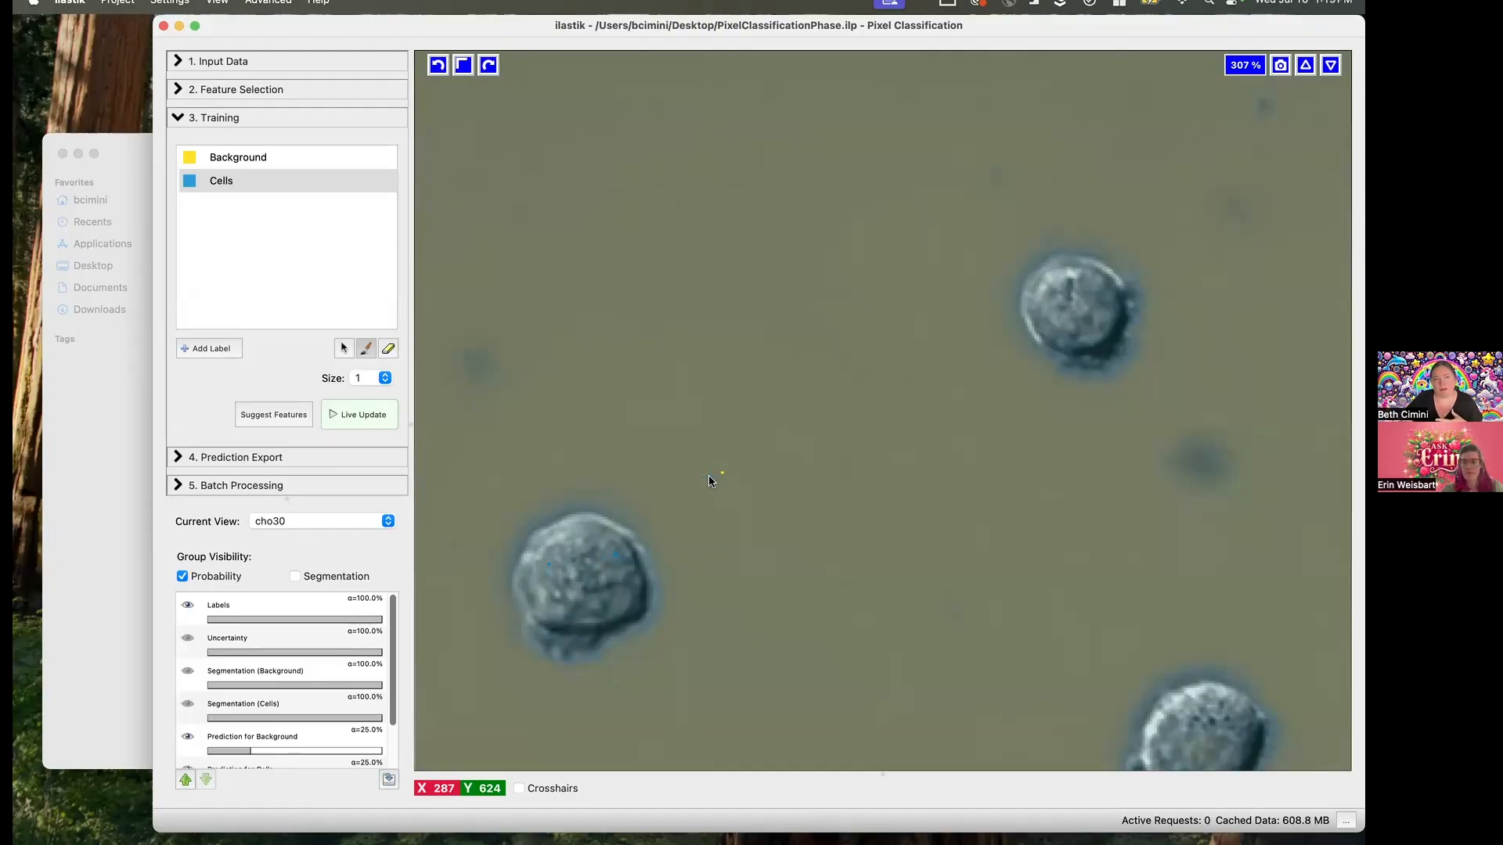
- Run feature suggestion with the Filter Method and 7 features, inspect the suggested feature names, and cancel without selecting the set
left_click(280, 413)
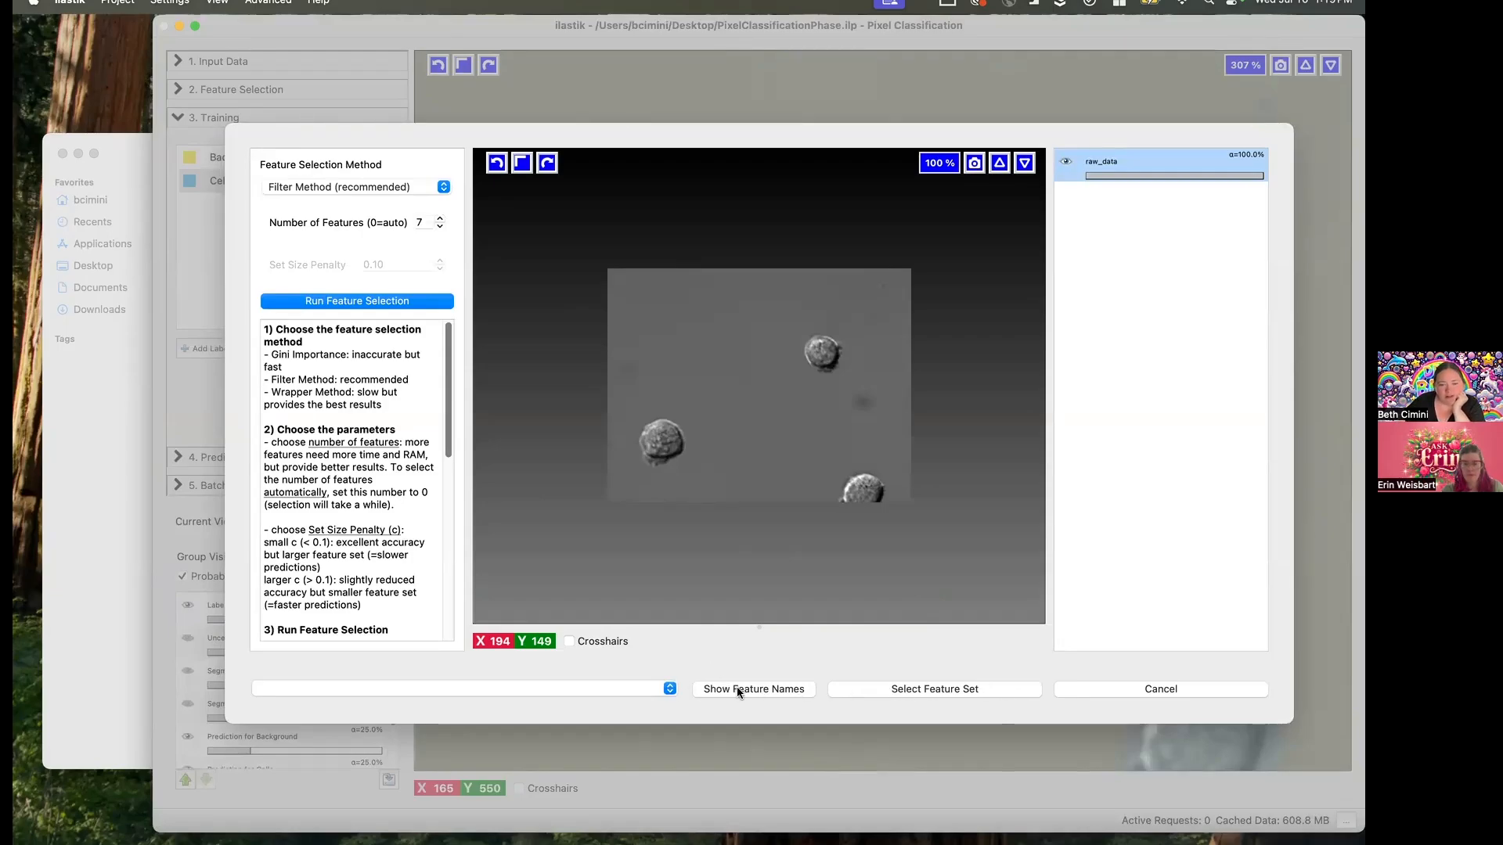
left_click(415, 304)
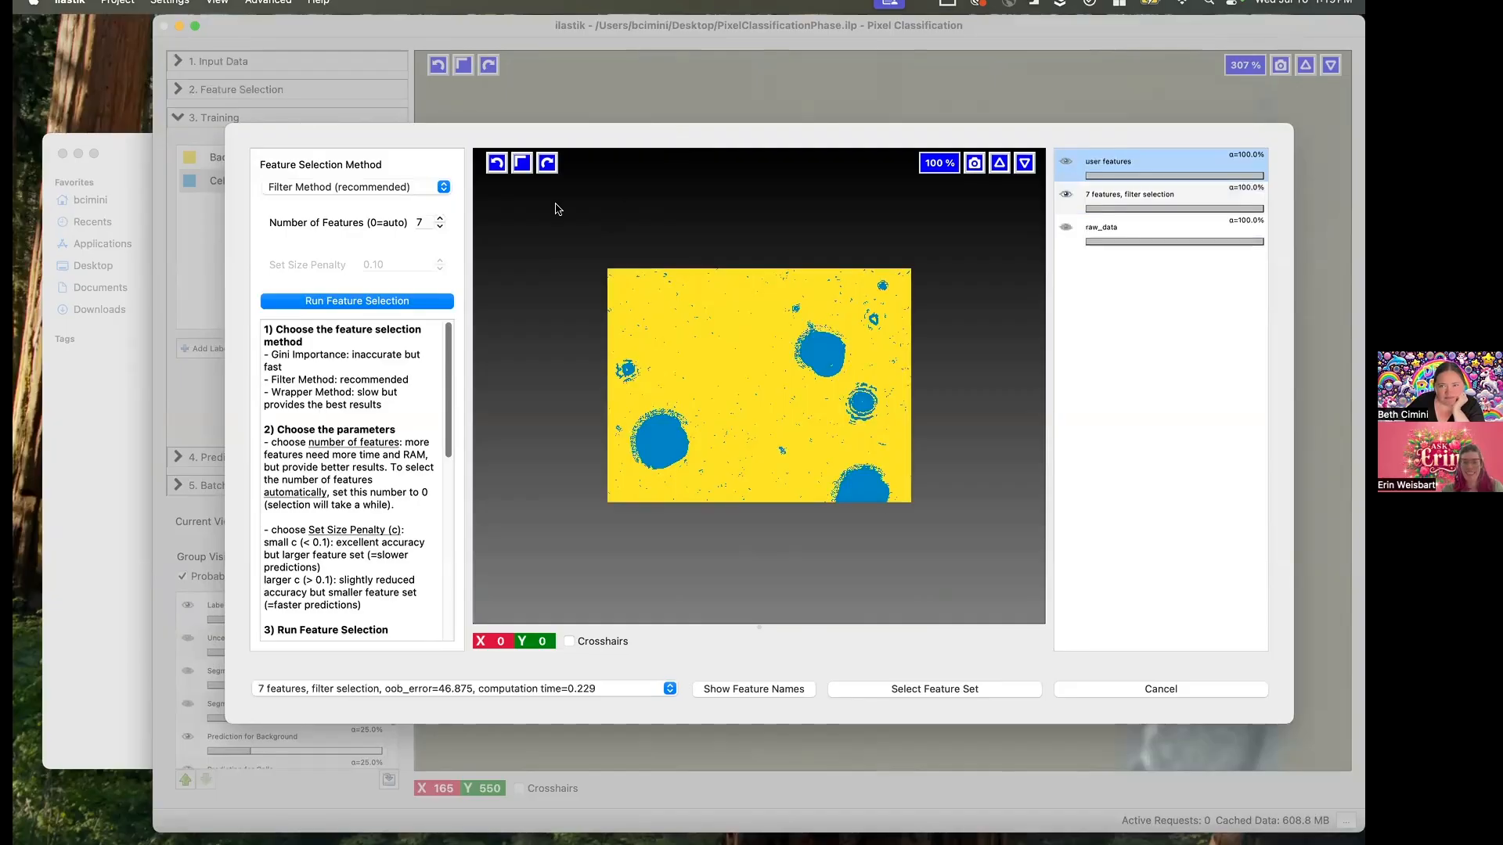
left_click(673, 692)
left_click(755, 693)
left_click(756, 691)
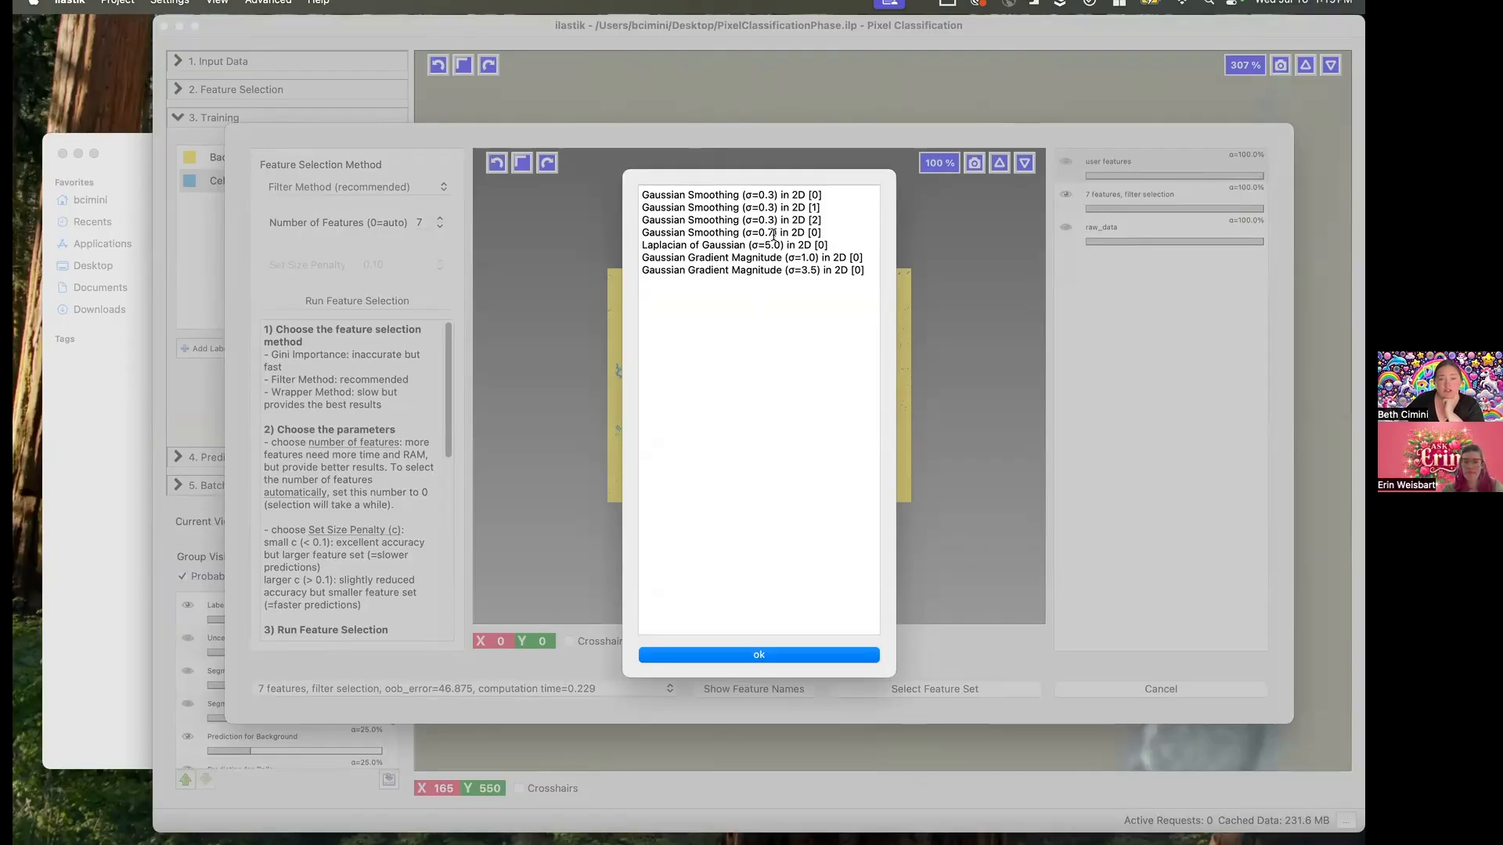
left_click(798, 657)
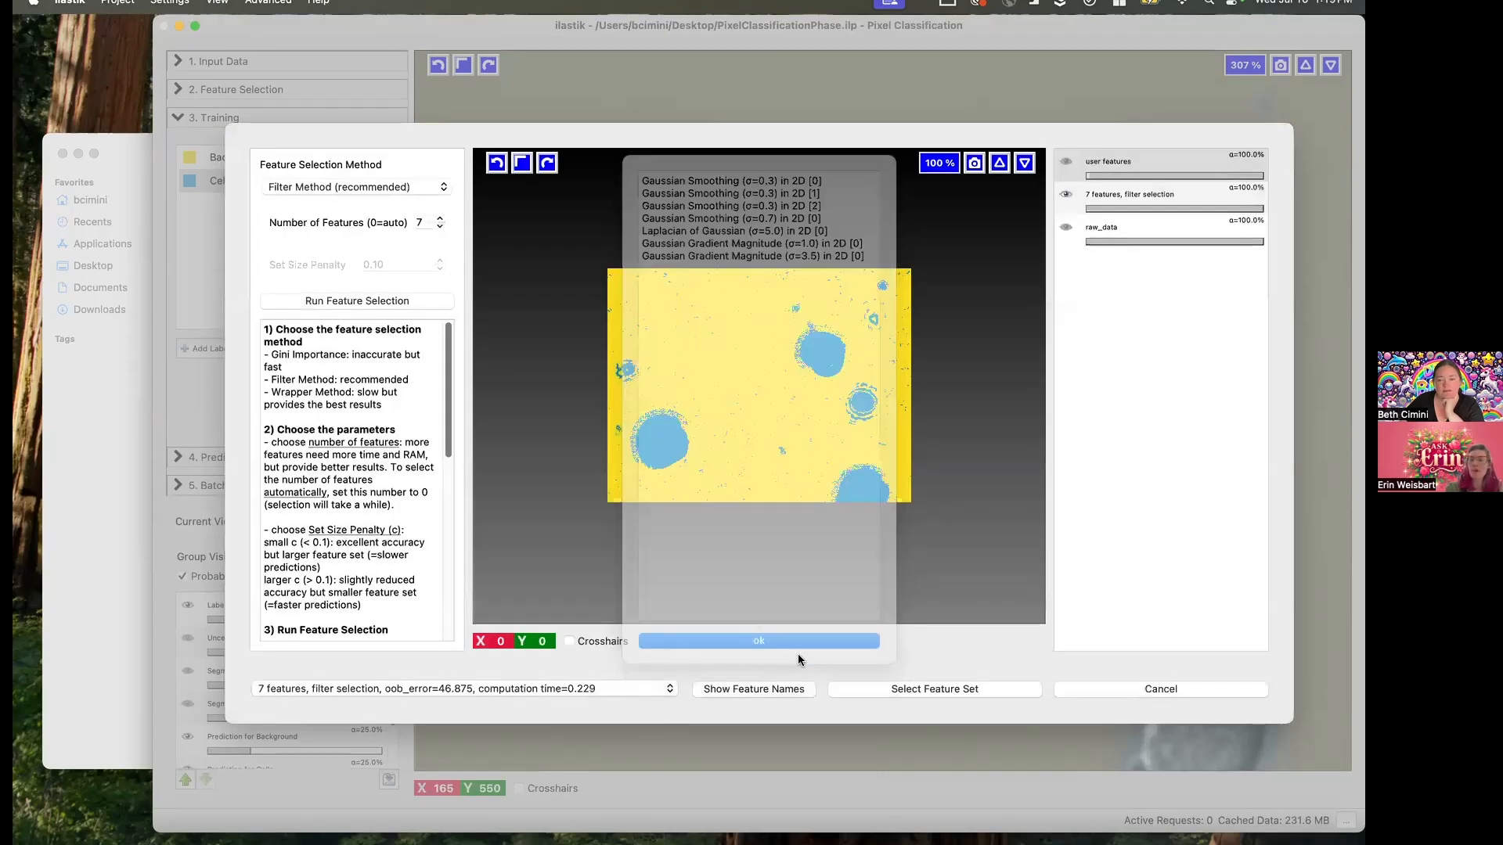
left_click(1139, 688)
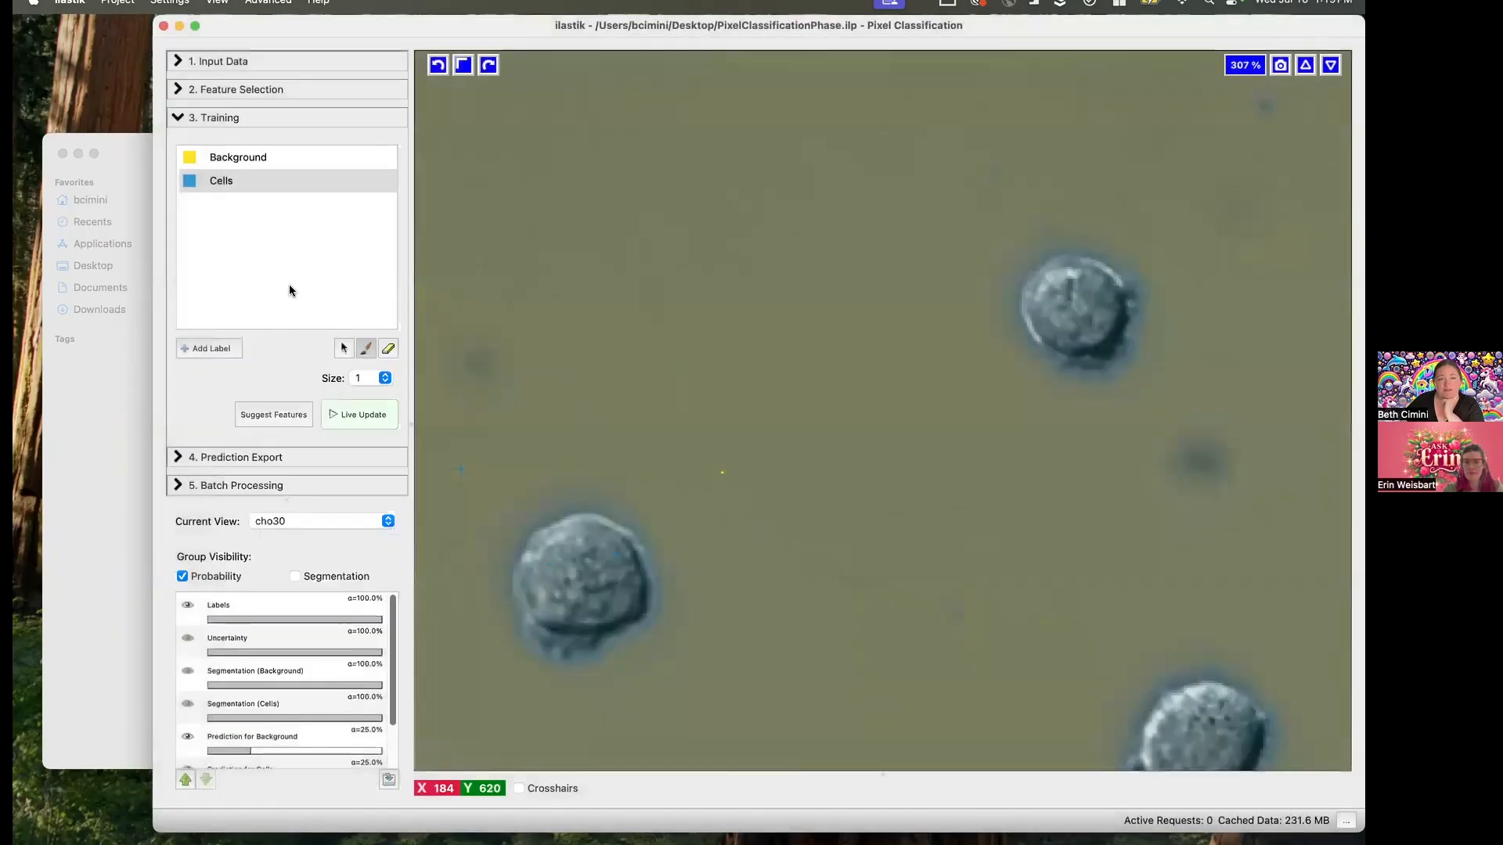
- Mark one Background point on the dark blurry spot below the upper cell in cho30, then briefly show and hide the segmentation overlay
left_click(257, 158)
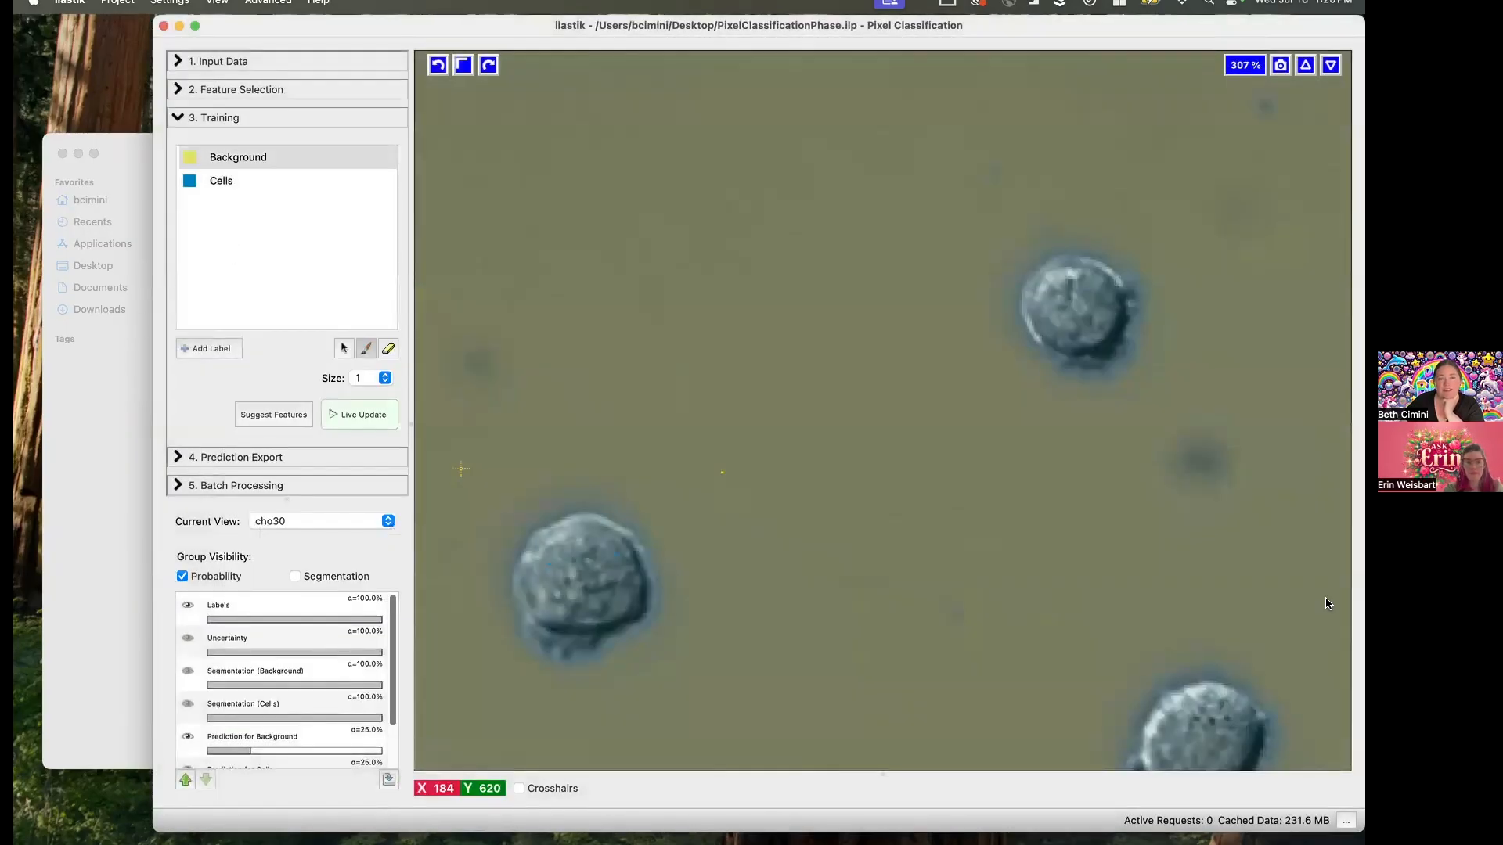
left_click(1203, 463)
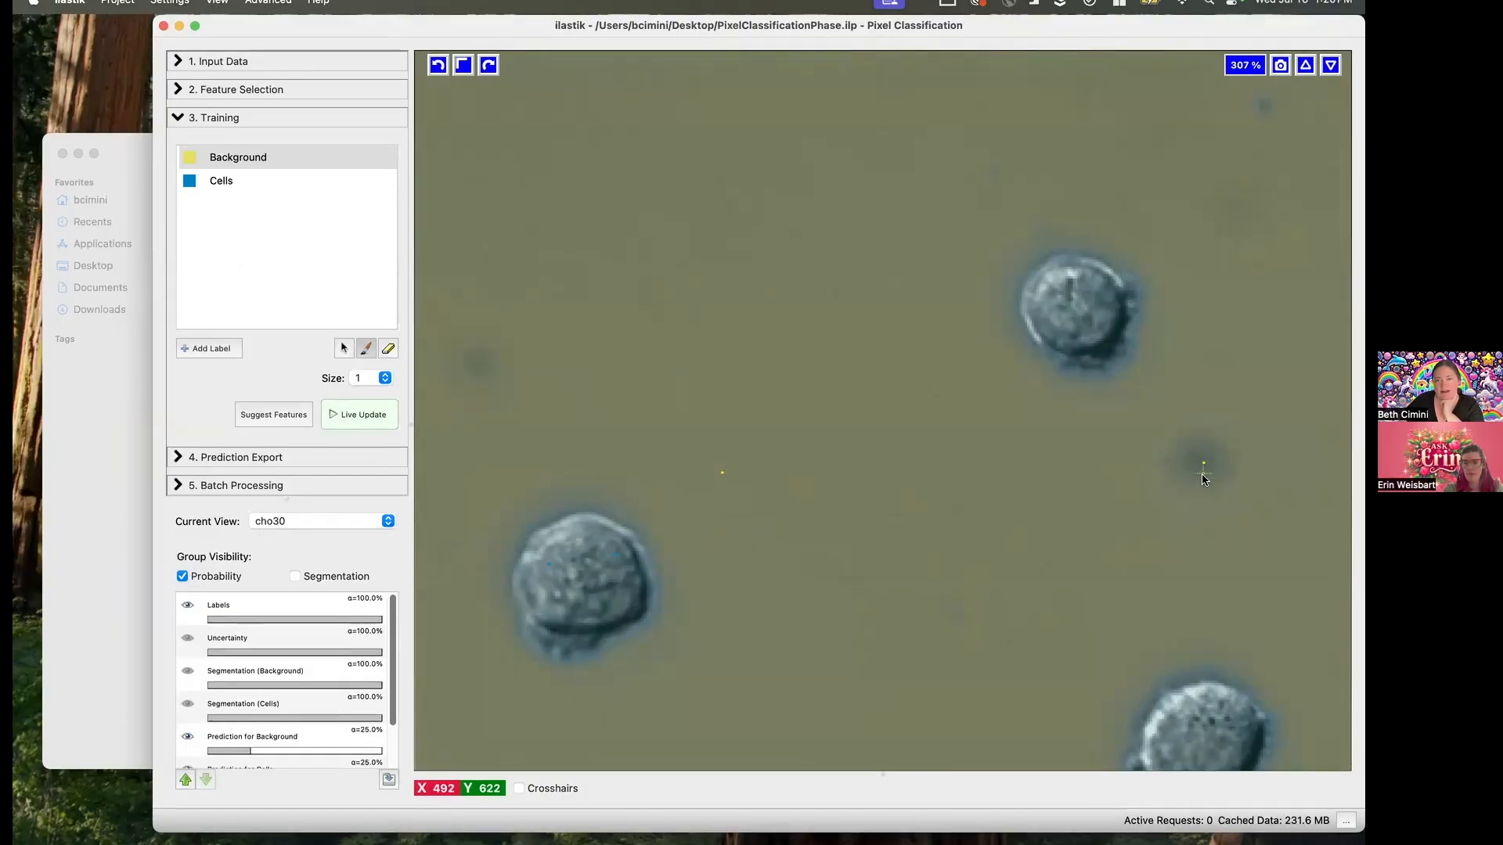
left_click(320, 579)
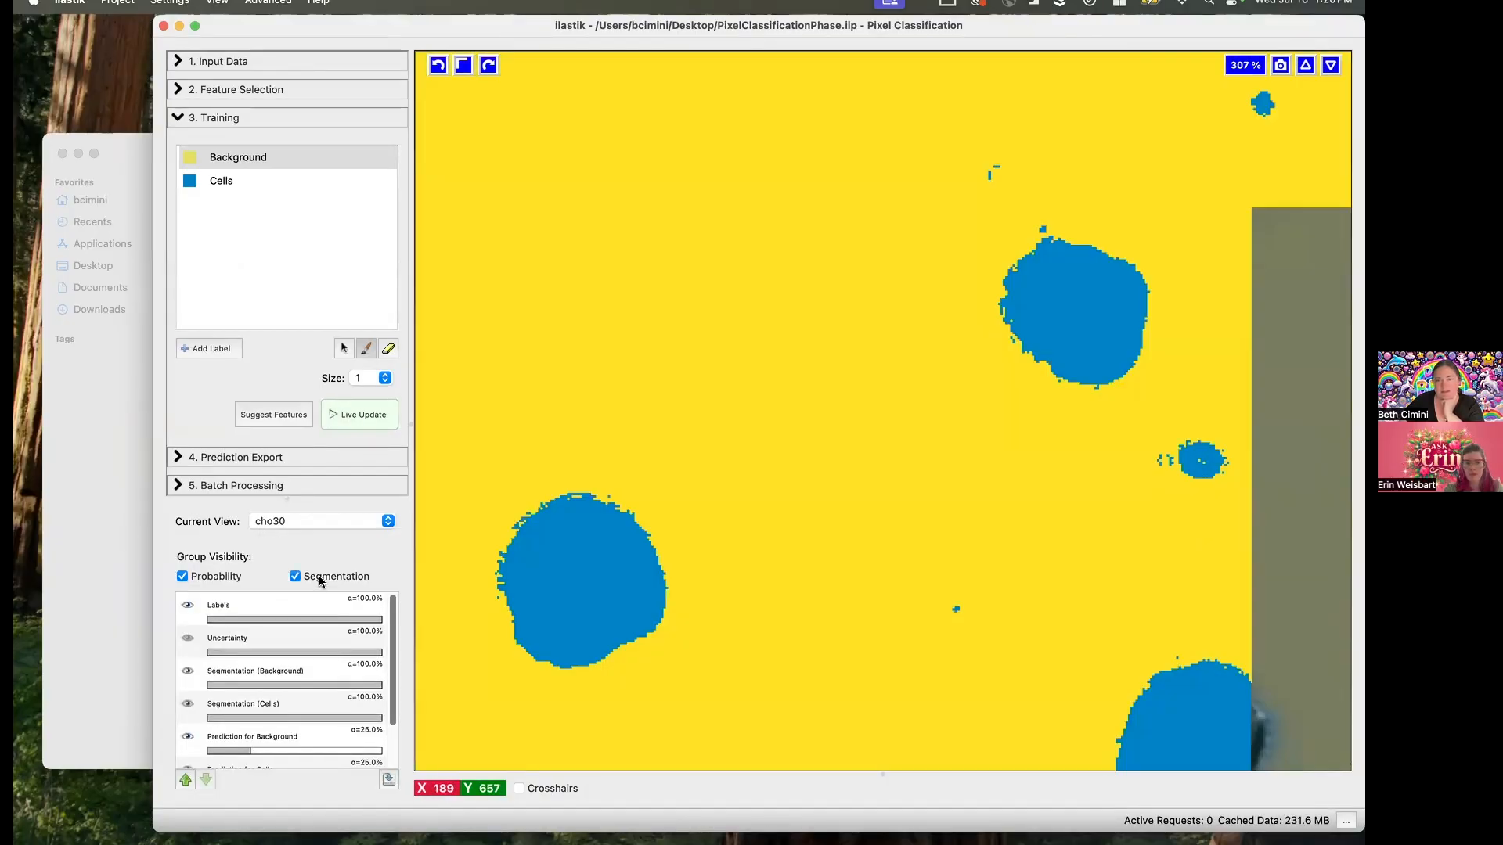
left_click(320, 579)
- Turn on live prediction updates and compare the refreshed segmentation with the cho30 image by showing and hiding the overlay
left_click(370, 406)
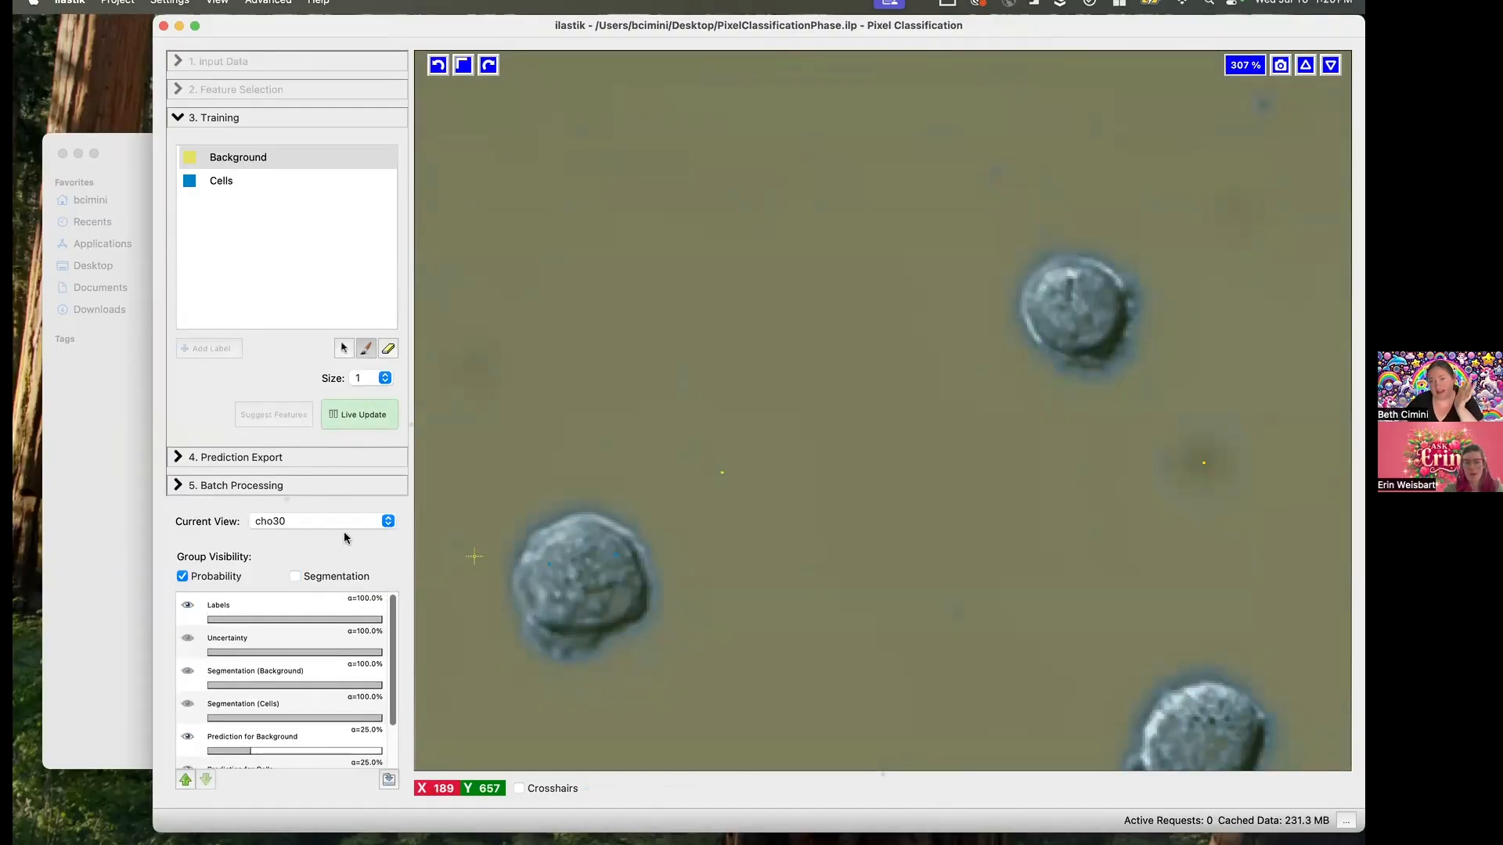
left_click(355, 578)
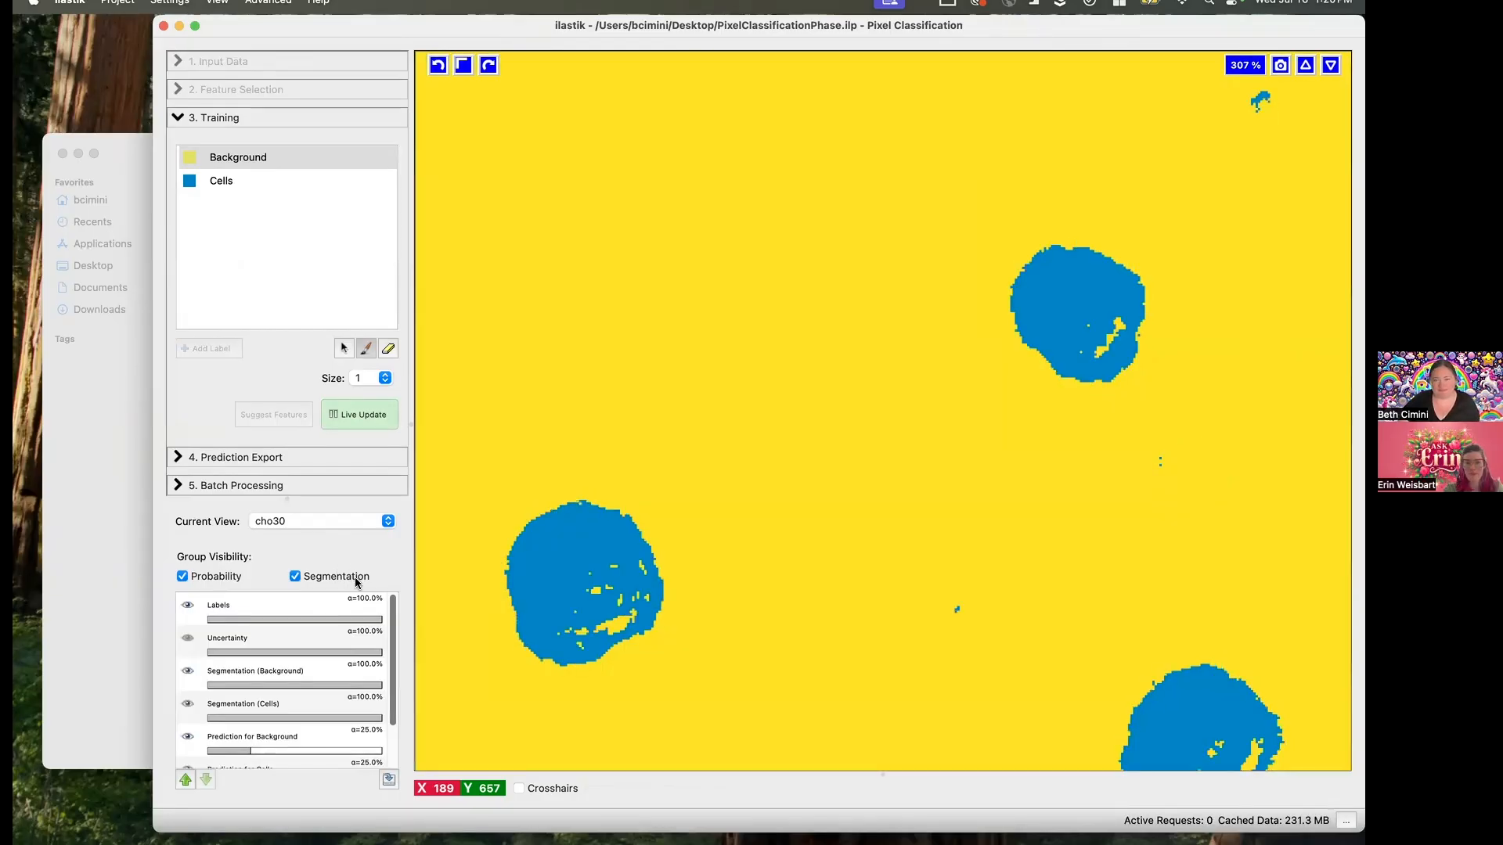
left_click(358, 578)
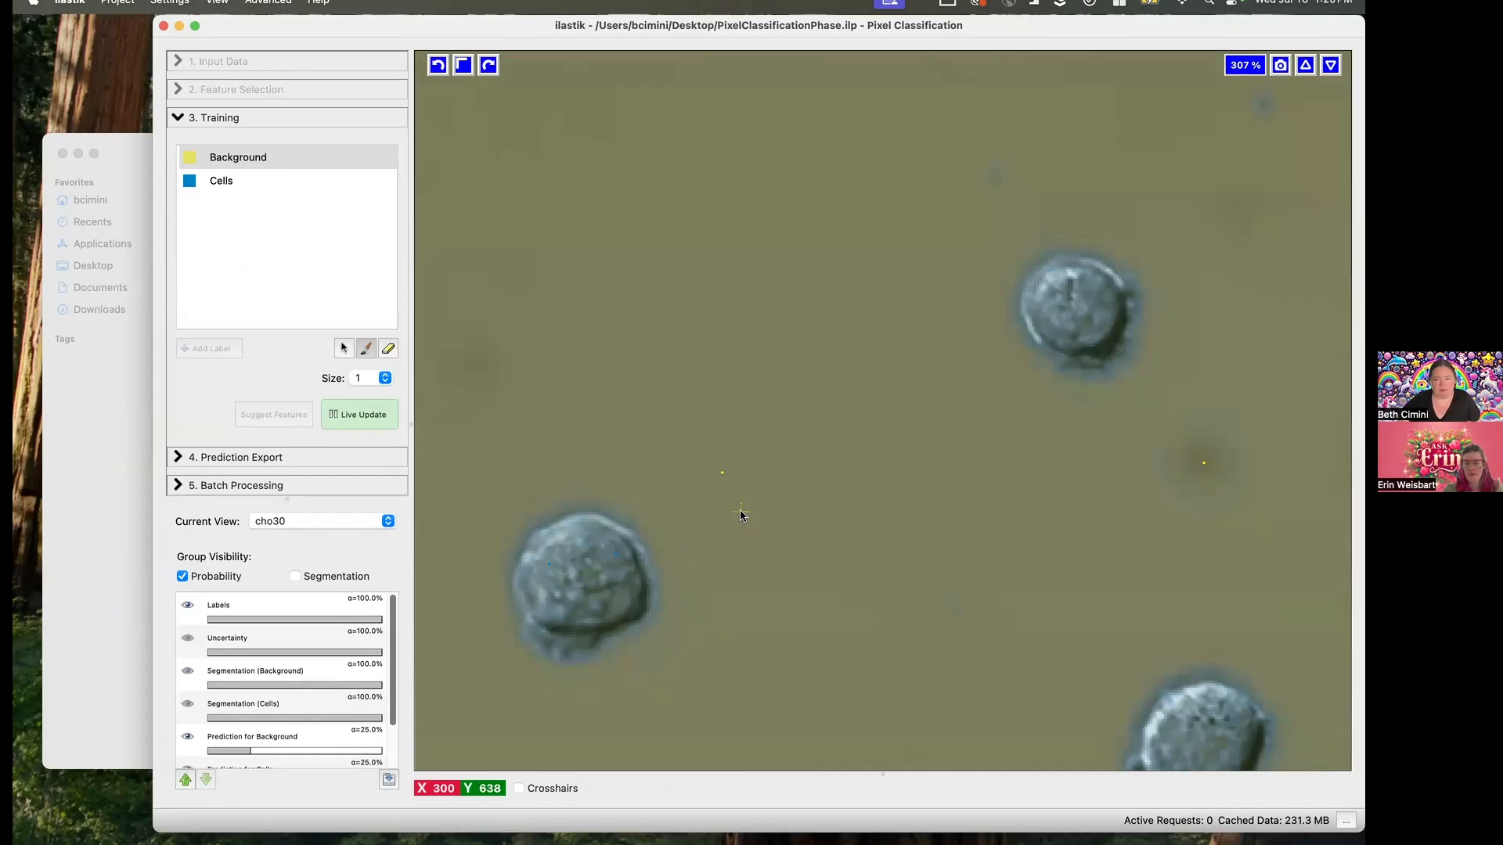
- View the whole cho30 prediction, switch to image cho38 and check its segmentation overlay before hiding it again
scroll(819, 539, "down", 10)
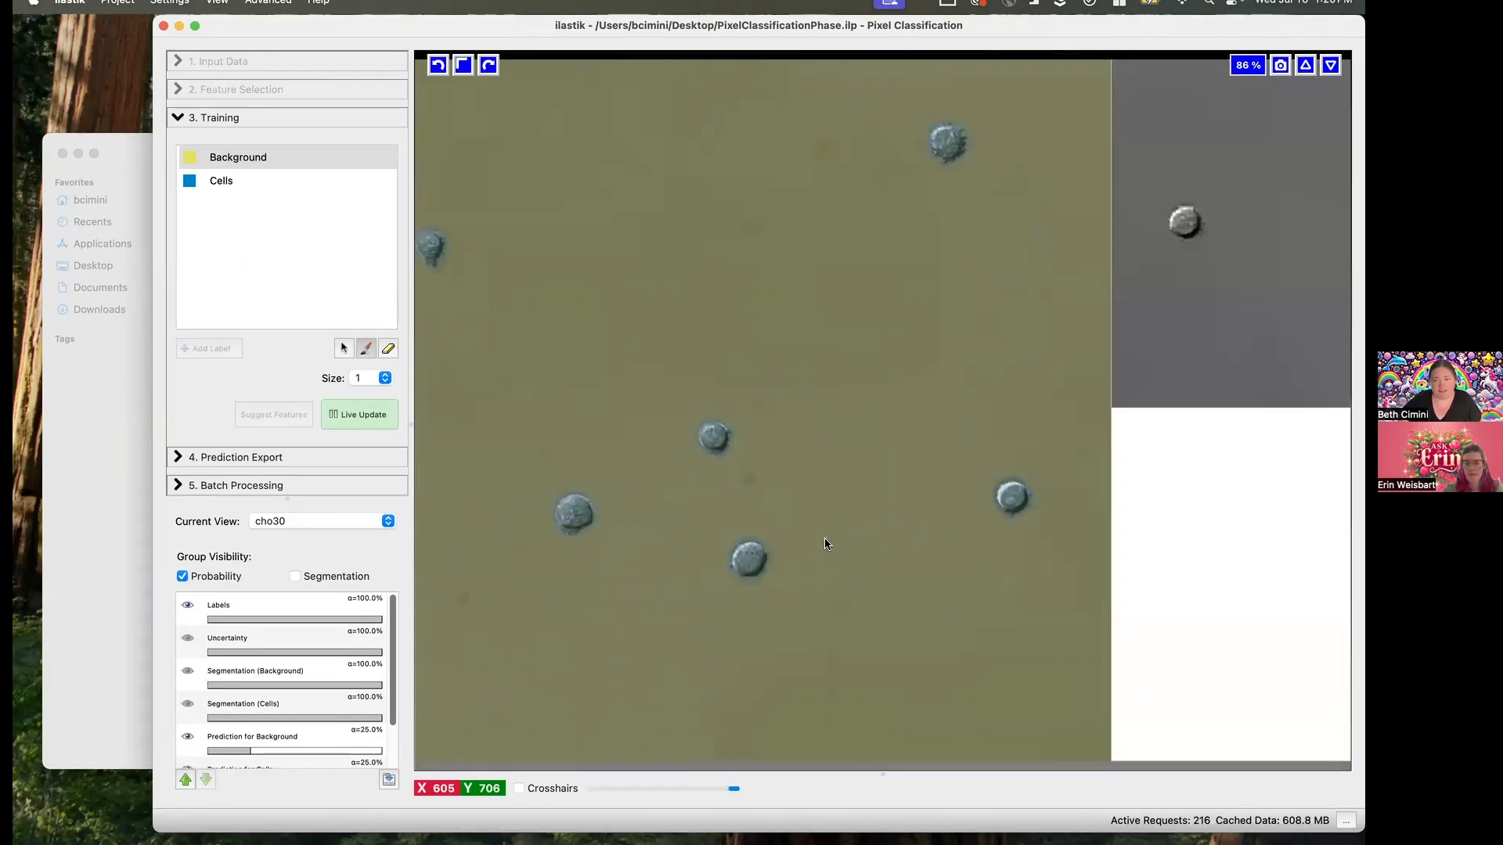
scroll(825, 539, "down", 1)
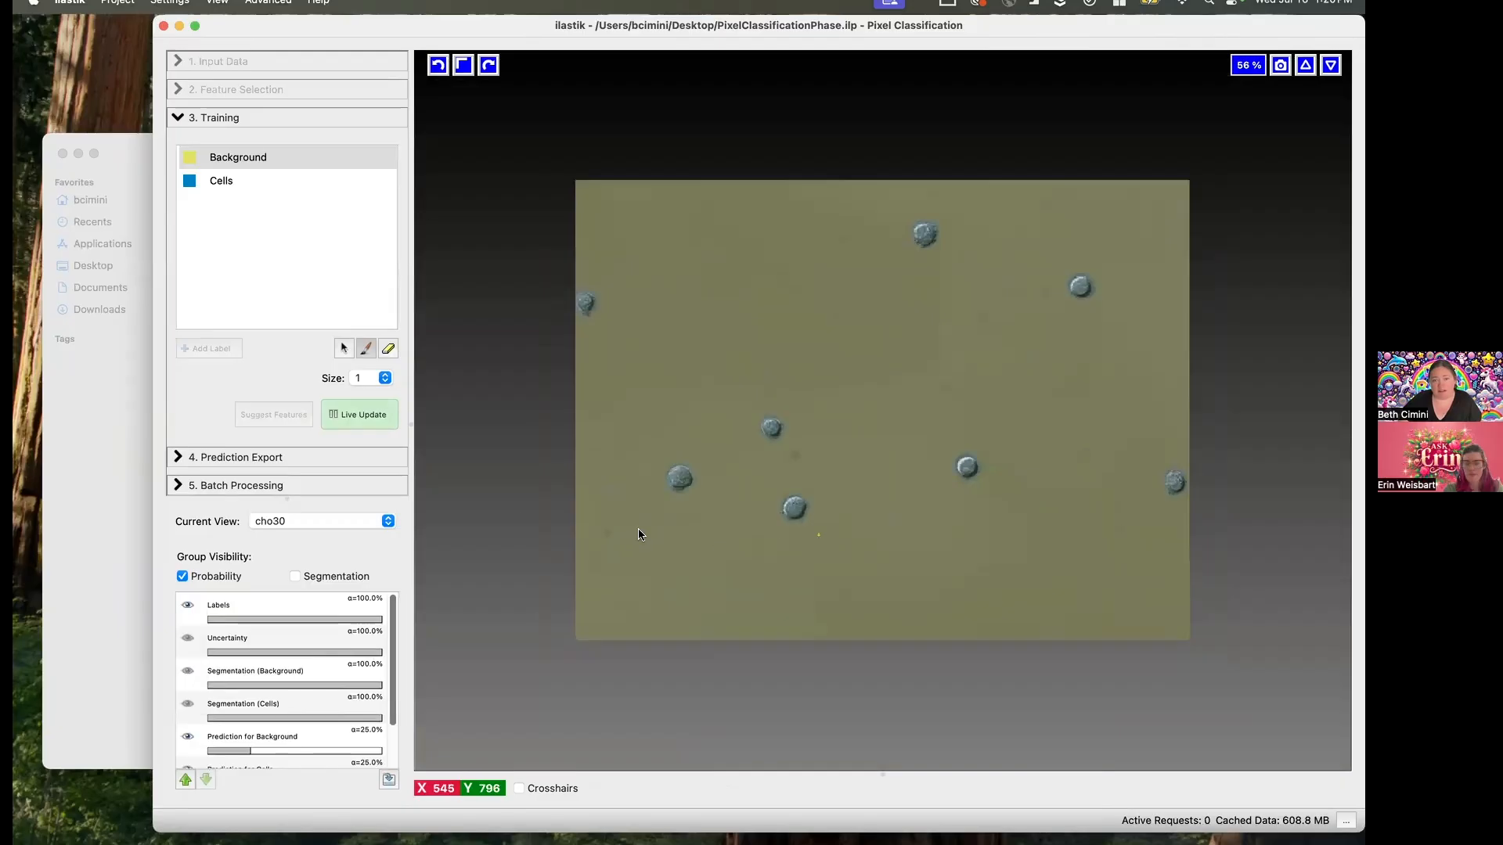
left_click(385, 521)
left_click(286, 629)
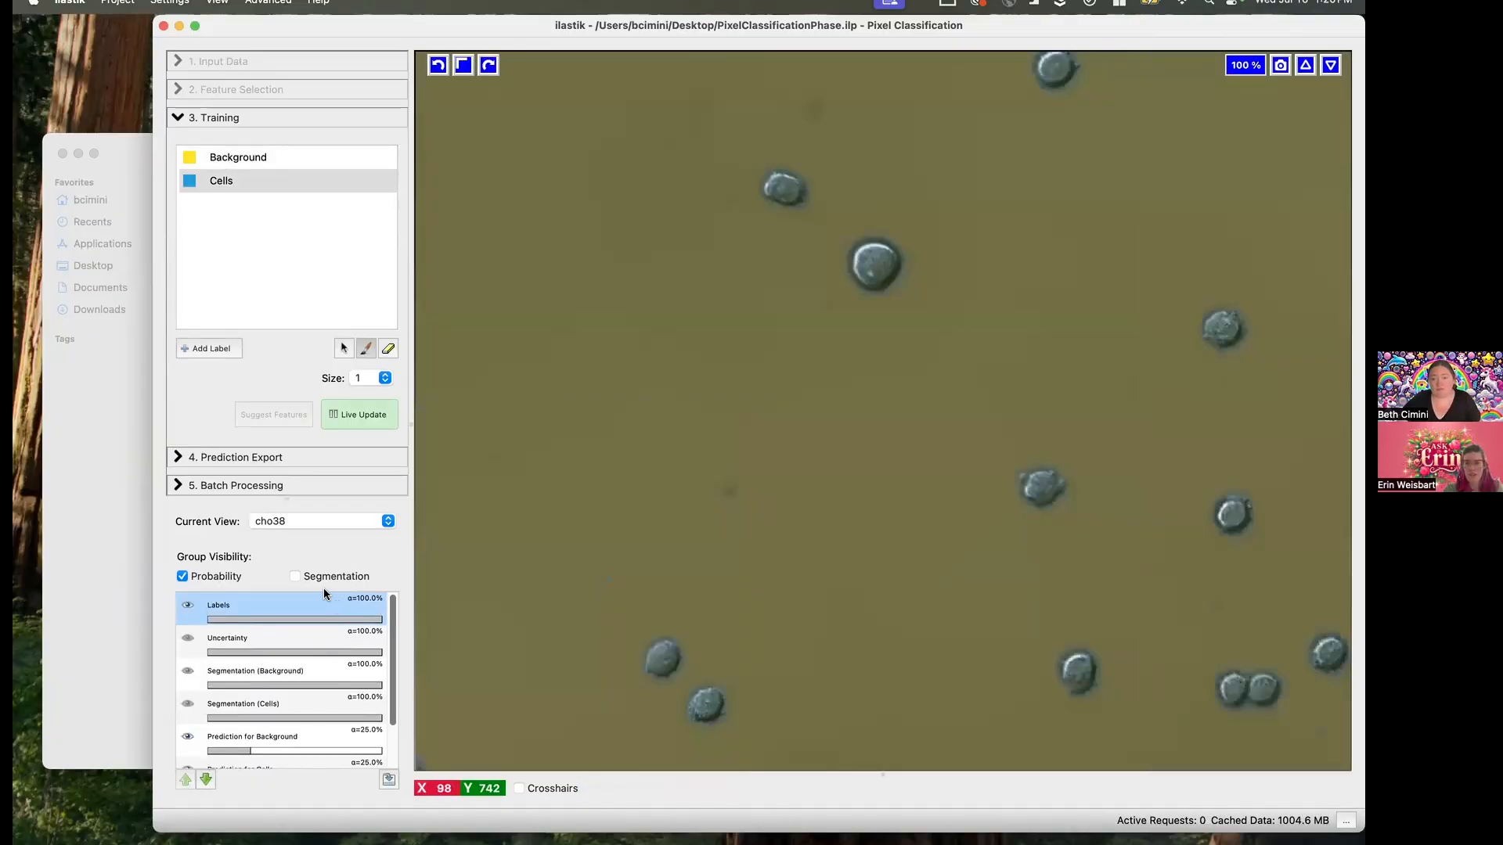
left_click(296, 576)
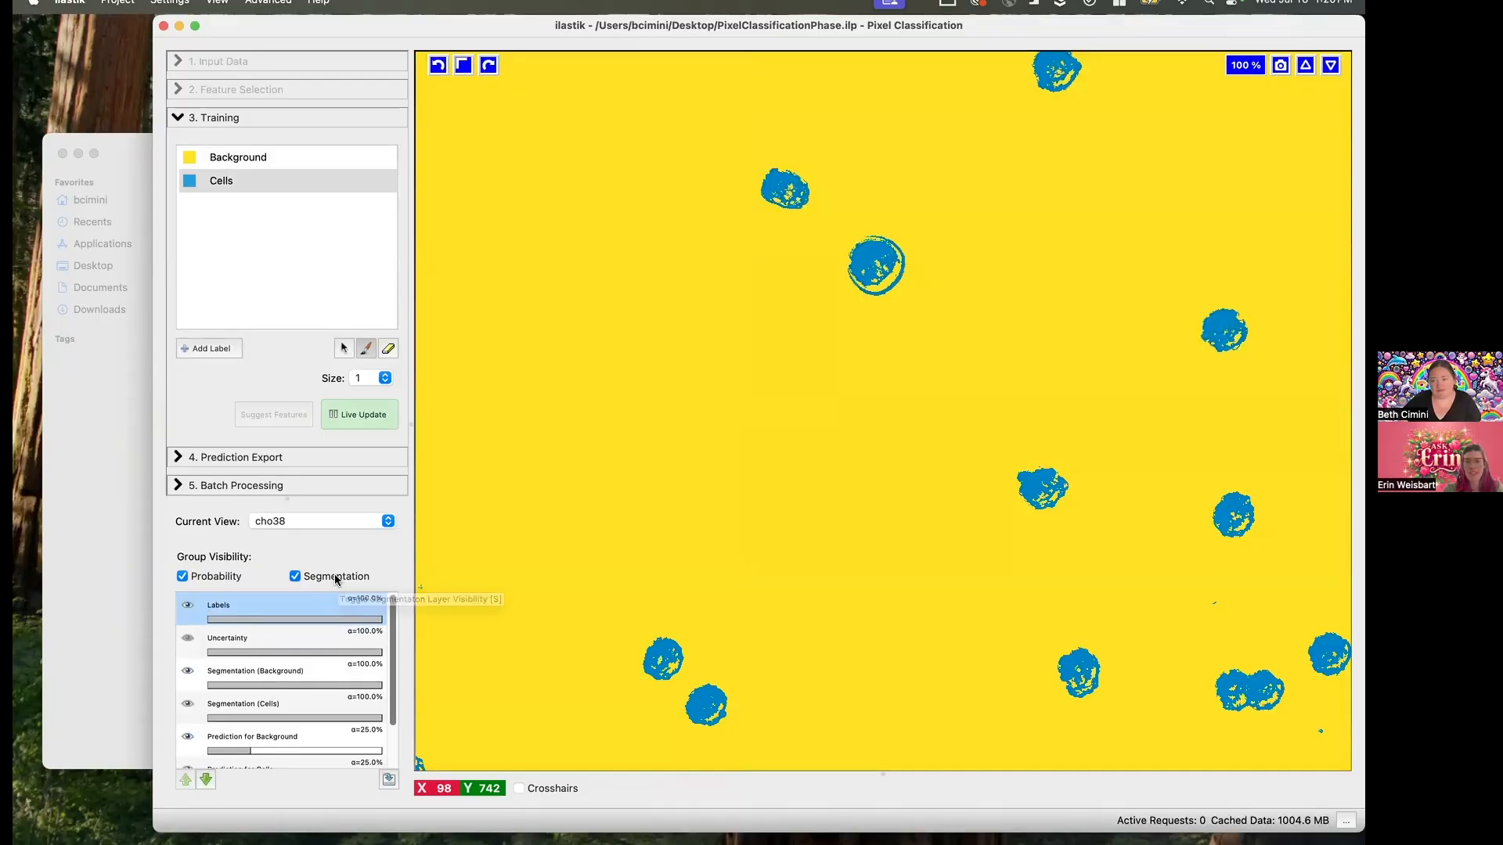
left_click(335, 577)
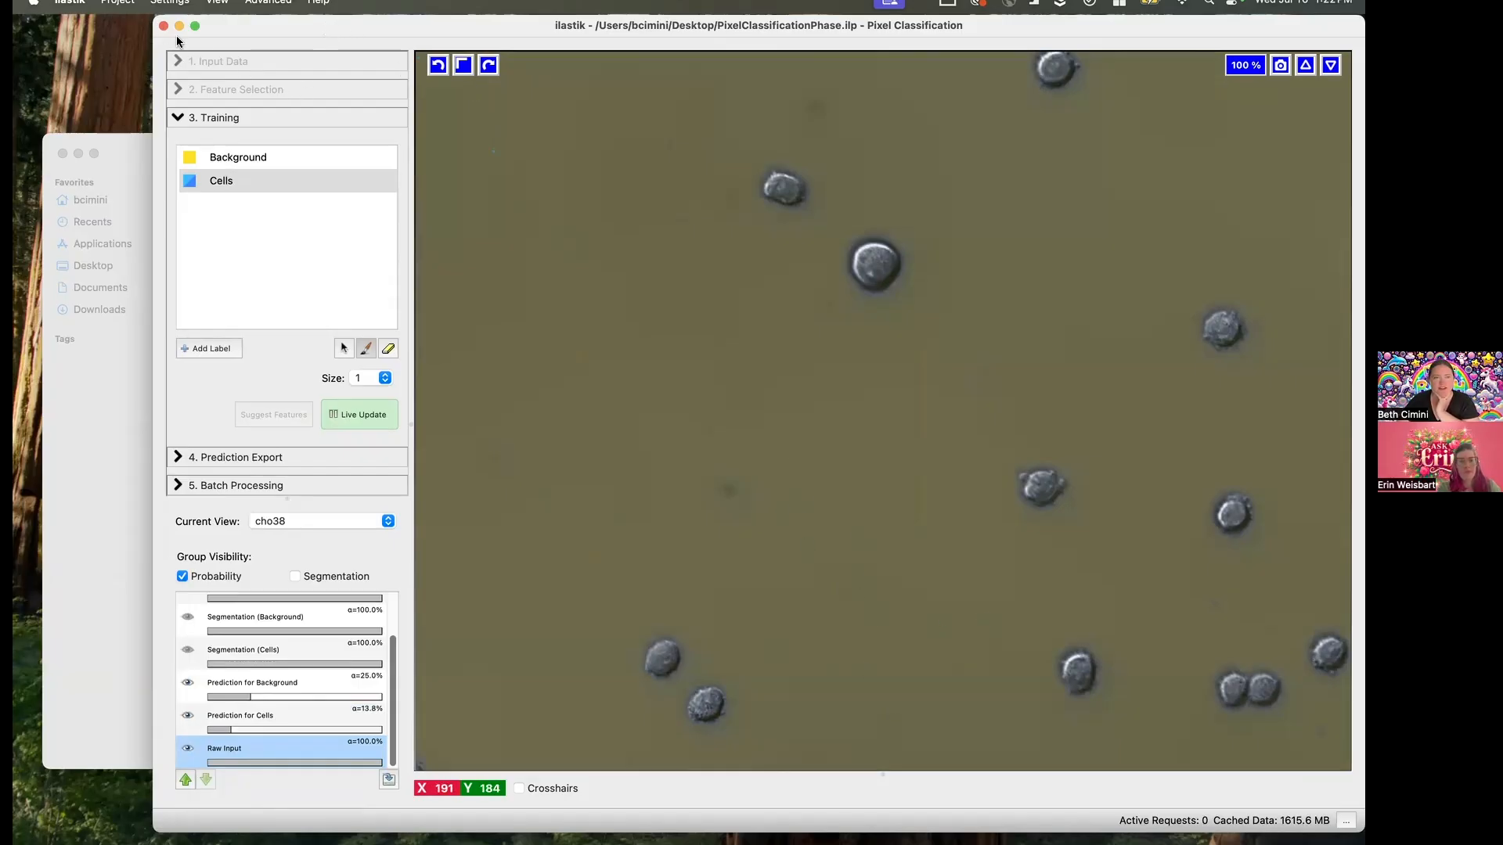
- Close the PixelClassificationPhase project window and quit ilastik without saving the changes
left_click(123, 4)
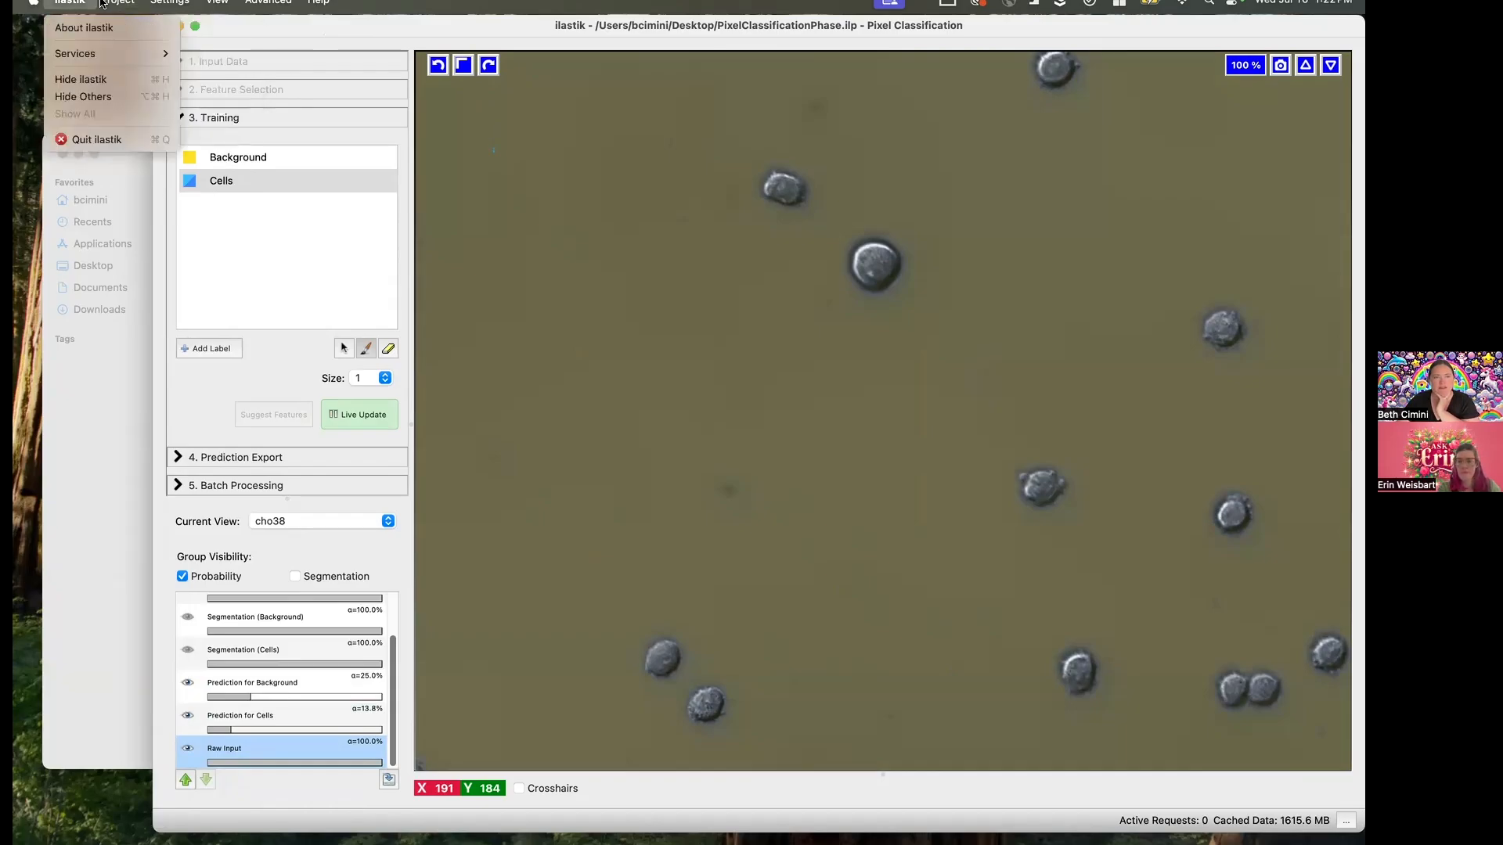
mouse_move(168, 4)
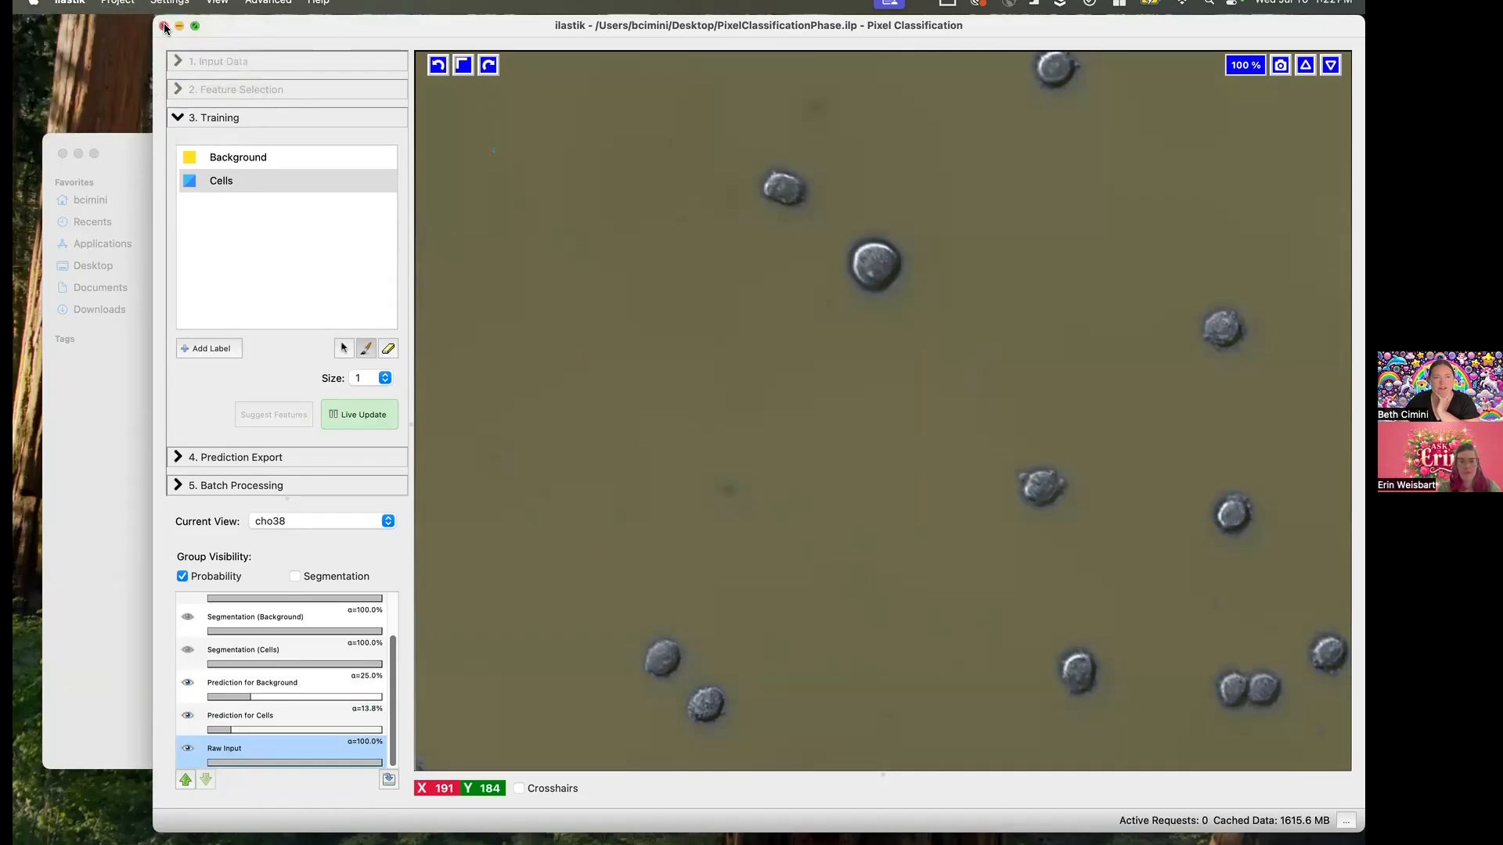
left_click(163, 26)
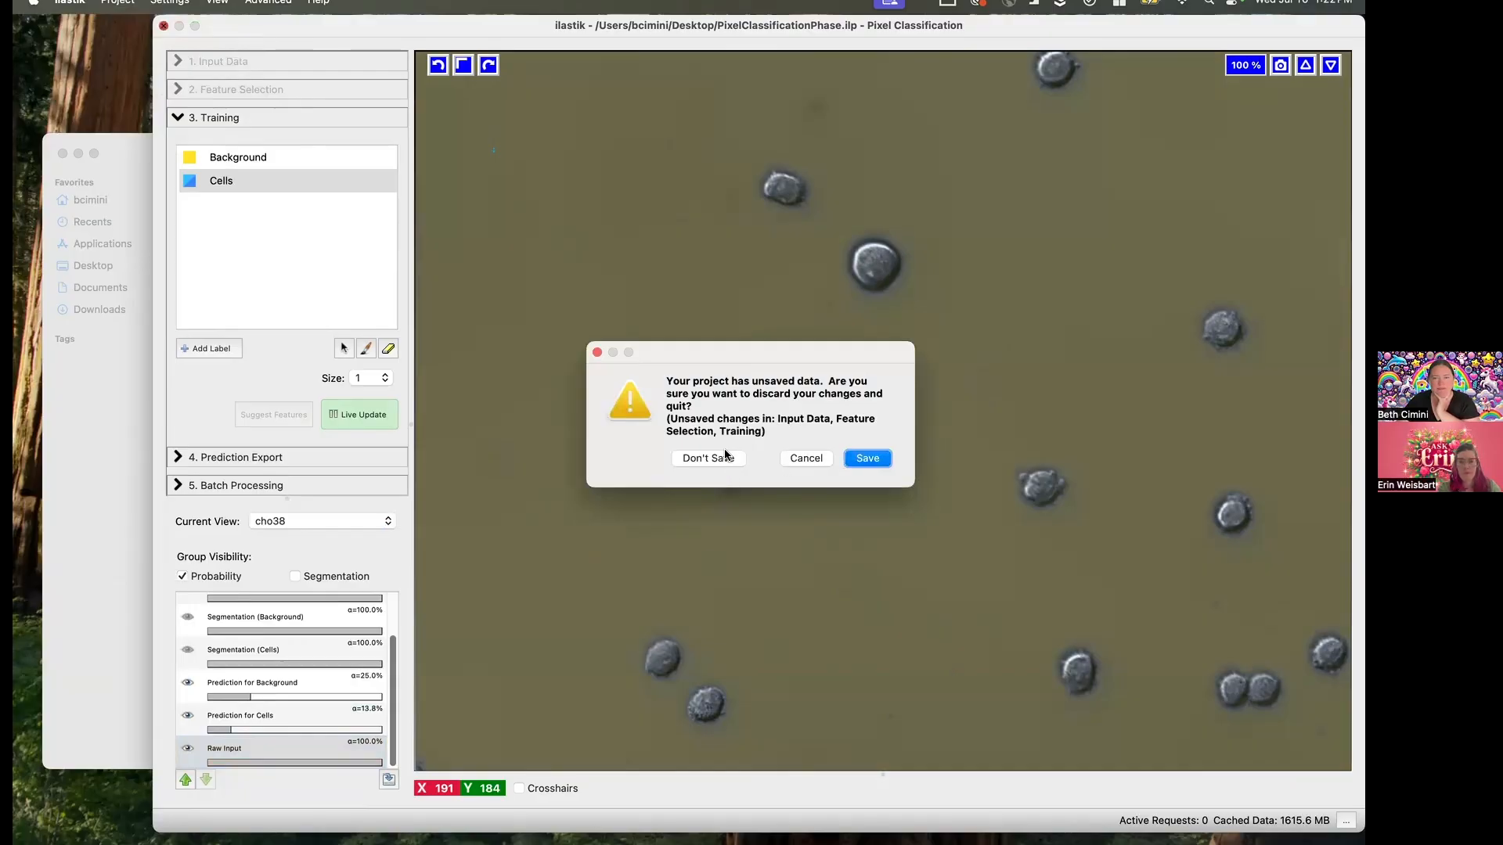
left_click(725, 460)
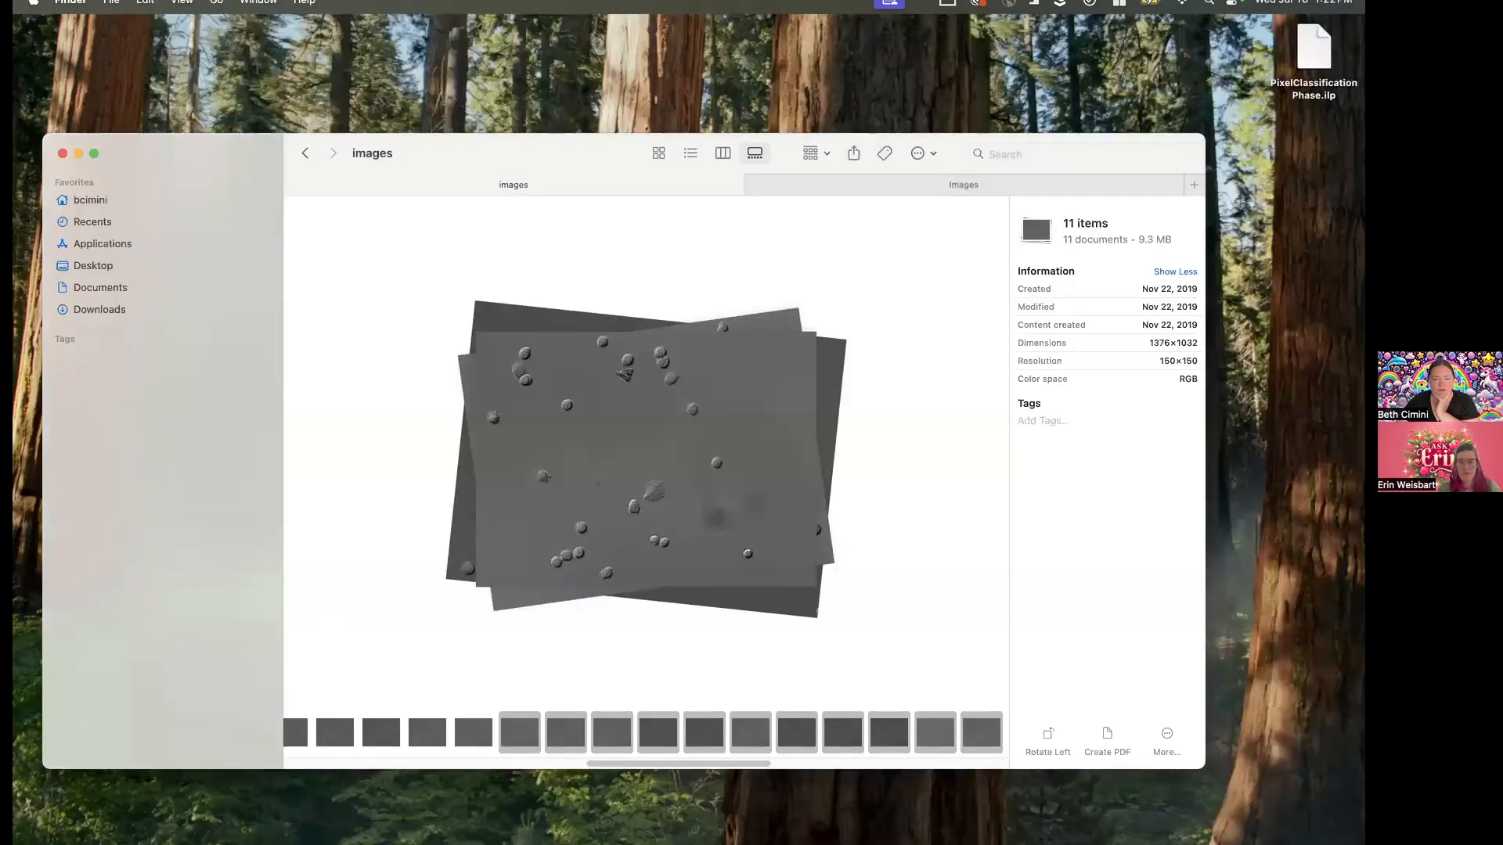
- Relaunch ilastik-1.4.1b5-arm64-OSX from the installed applications
mouse_move(262, 834)
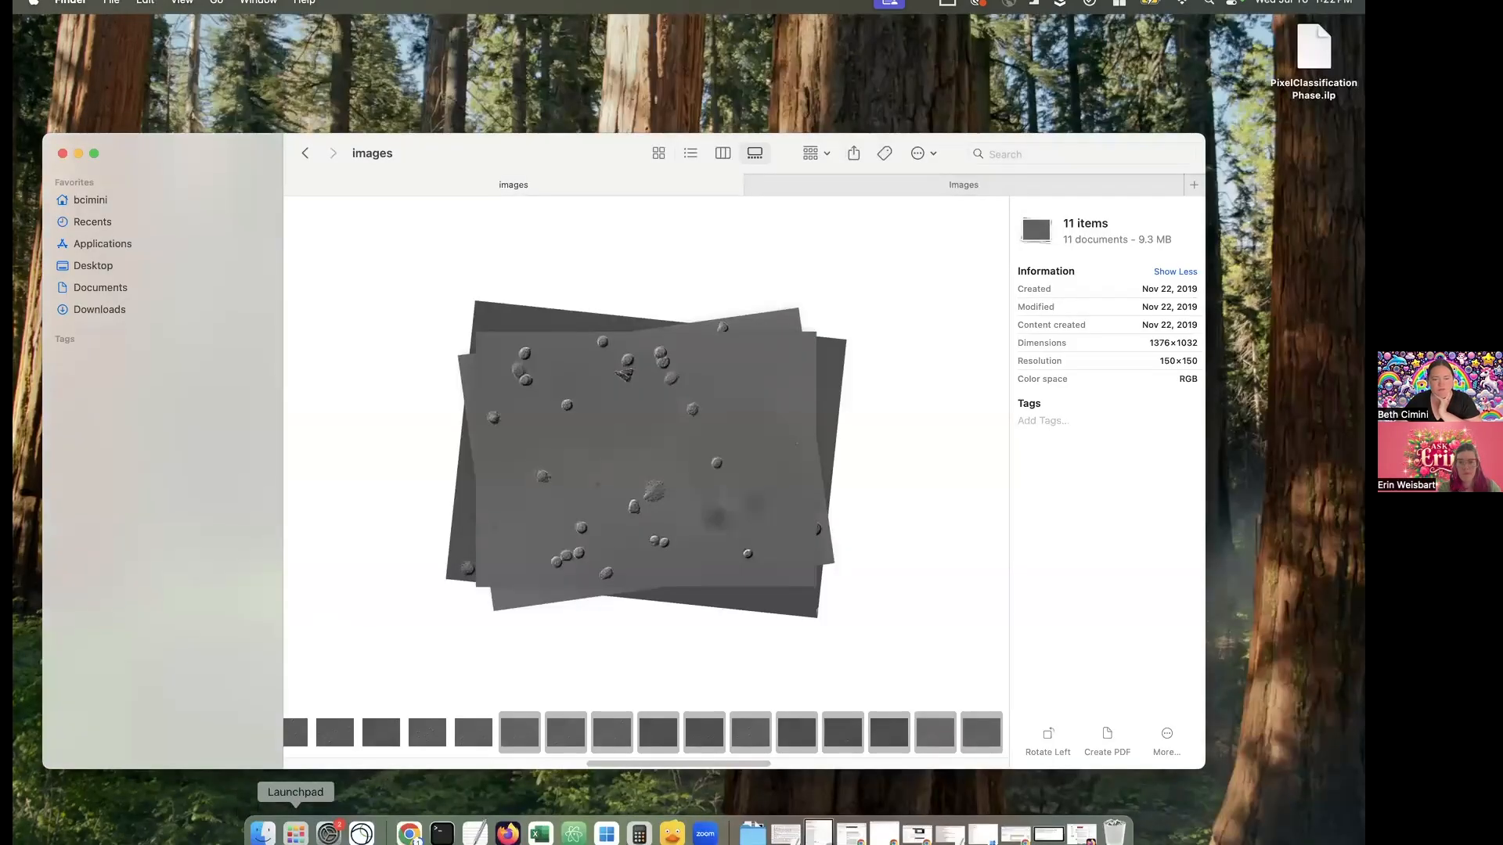
left_click(295, 834)
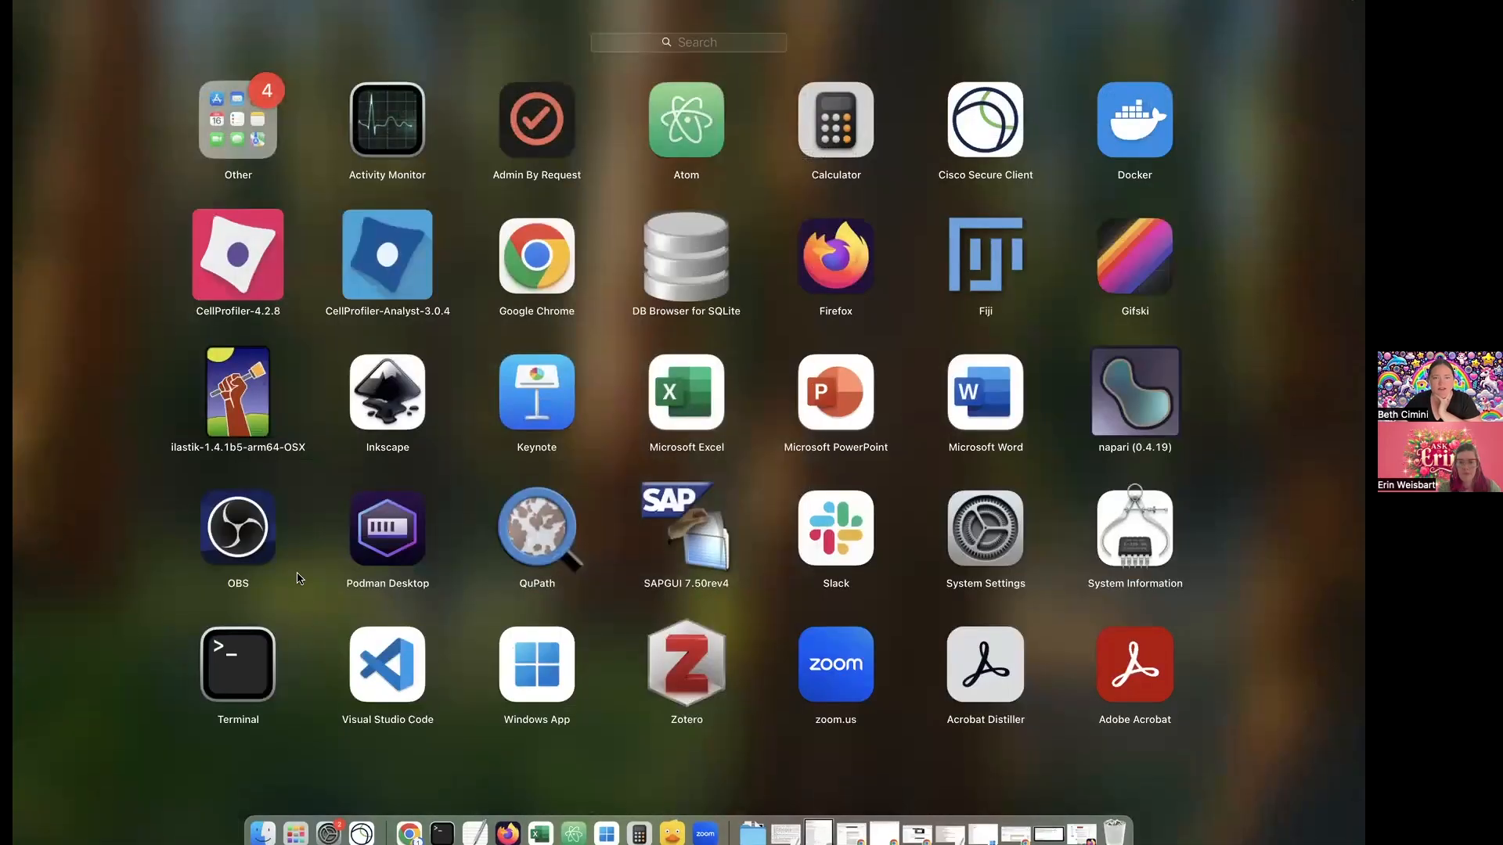
left_click(271, 399)
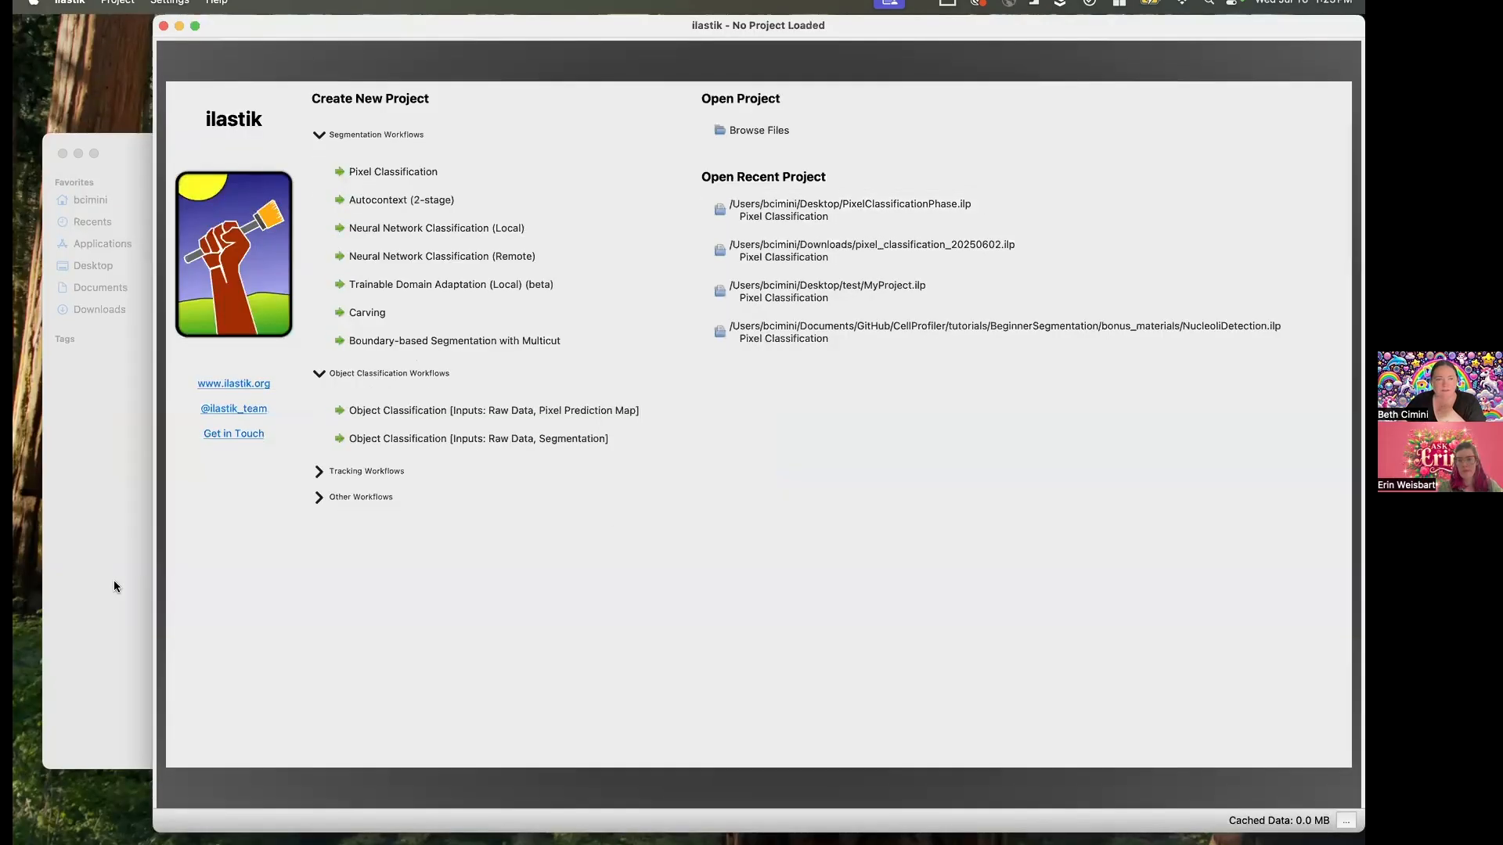
- Switch to Finder, bring up the Images folder with the ProcessPlateSparse files and display it as a gallery
left_click(114, 583)
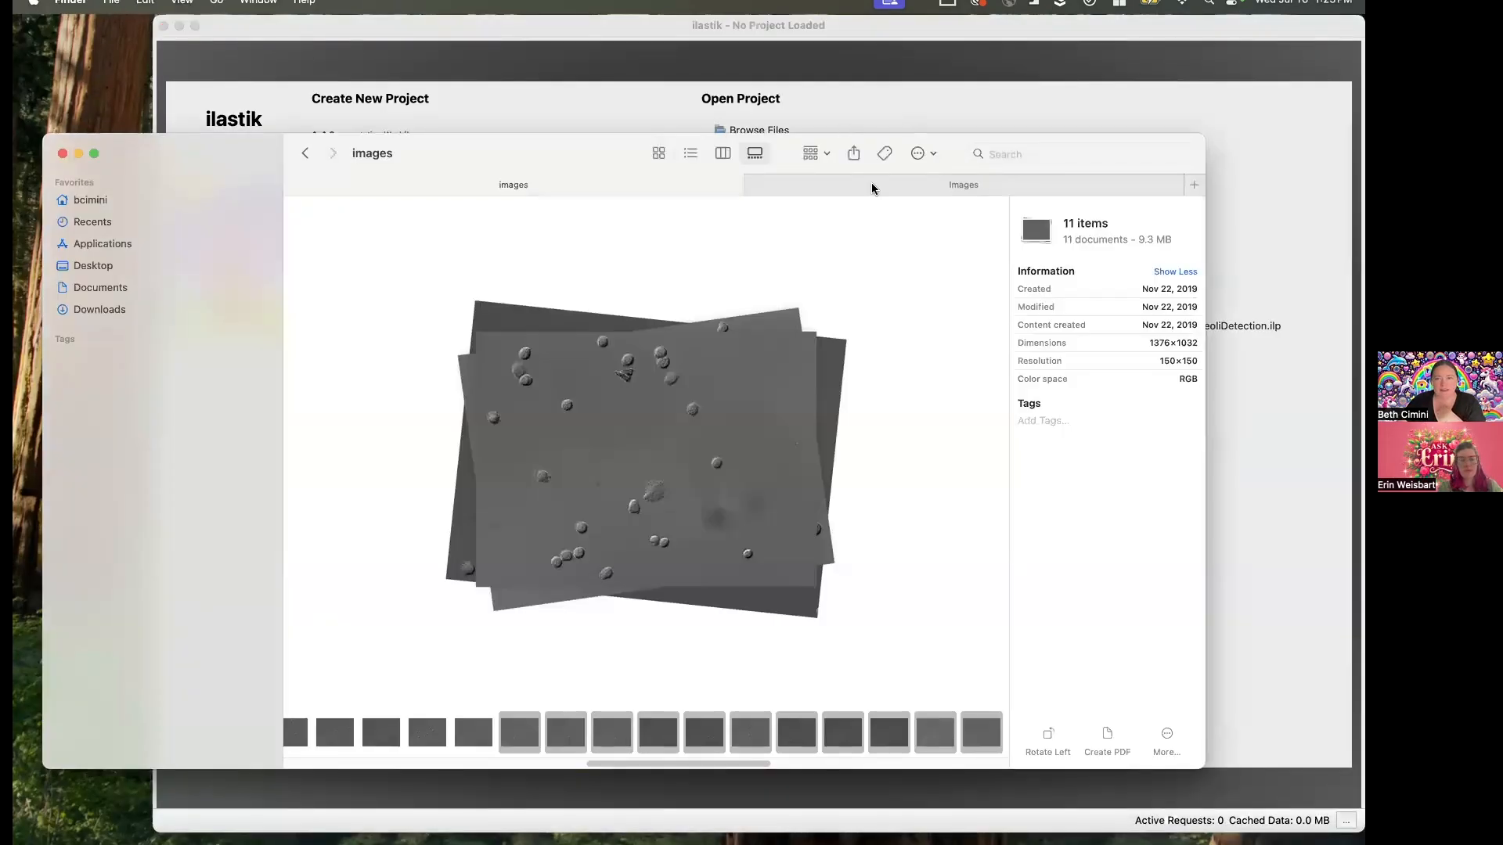
left_click(871, 187)
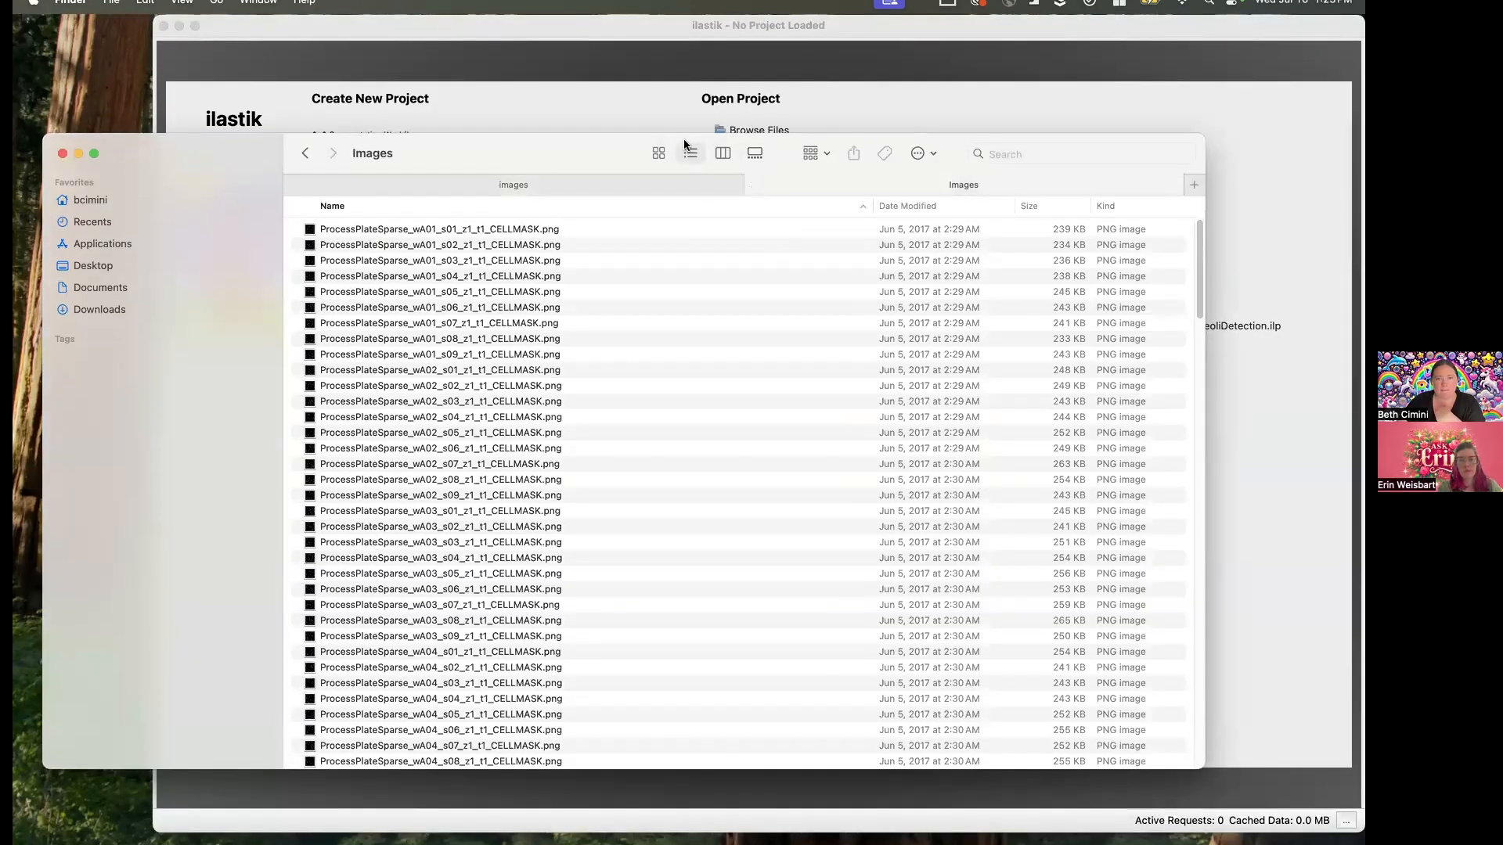
left_click(753, 155)
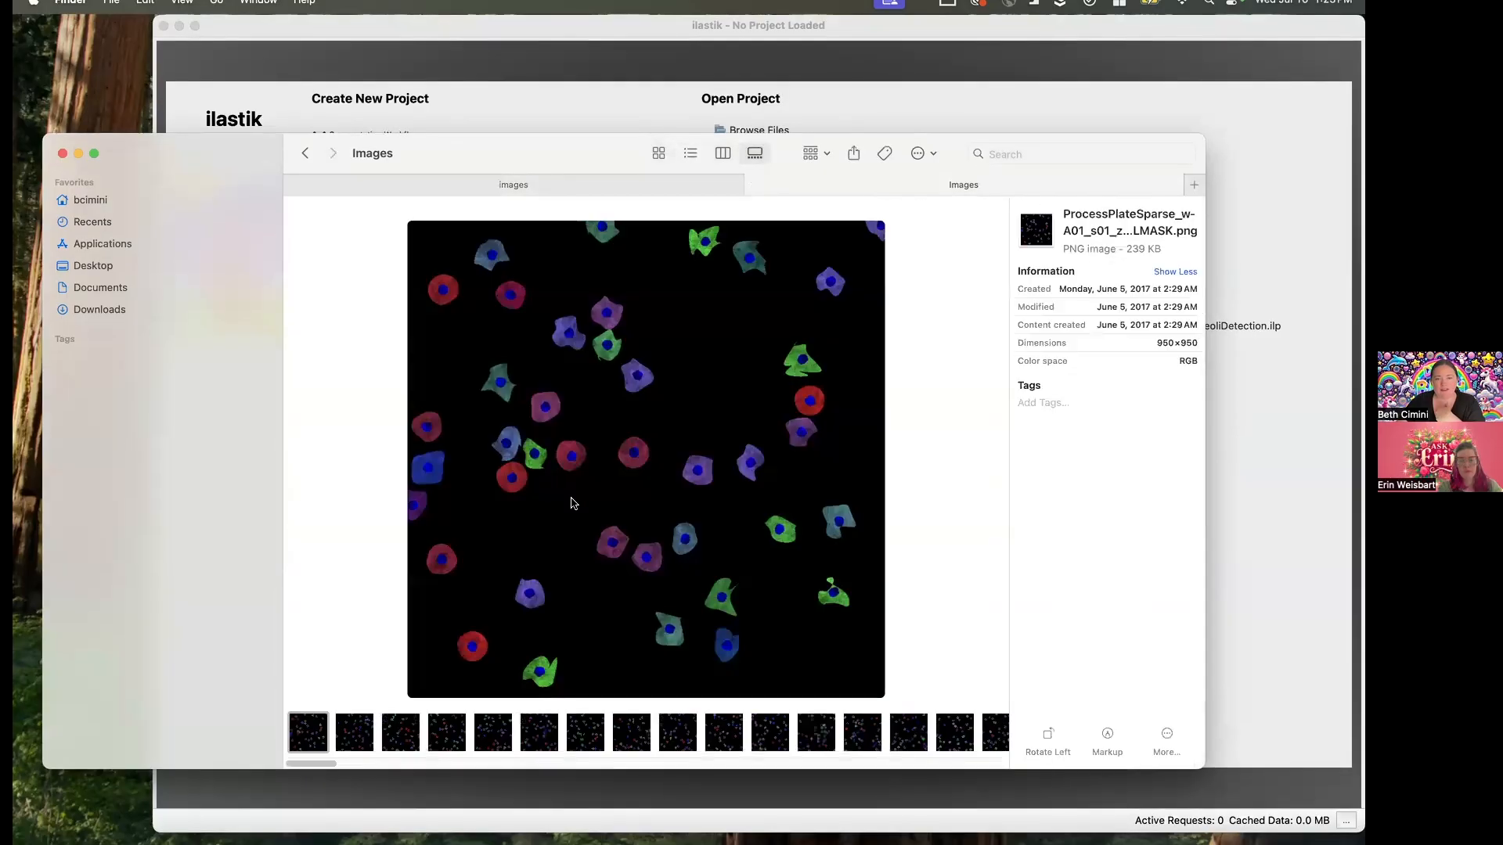
- Examine the ProcessPlateSparse CELLMASK images one after another, from wA01_s04 through wA02_s03
left_click(426, 738)
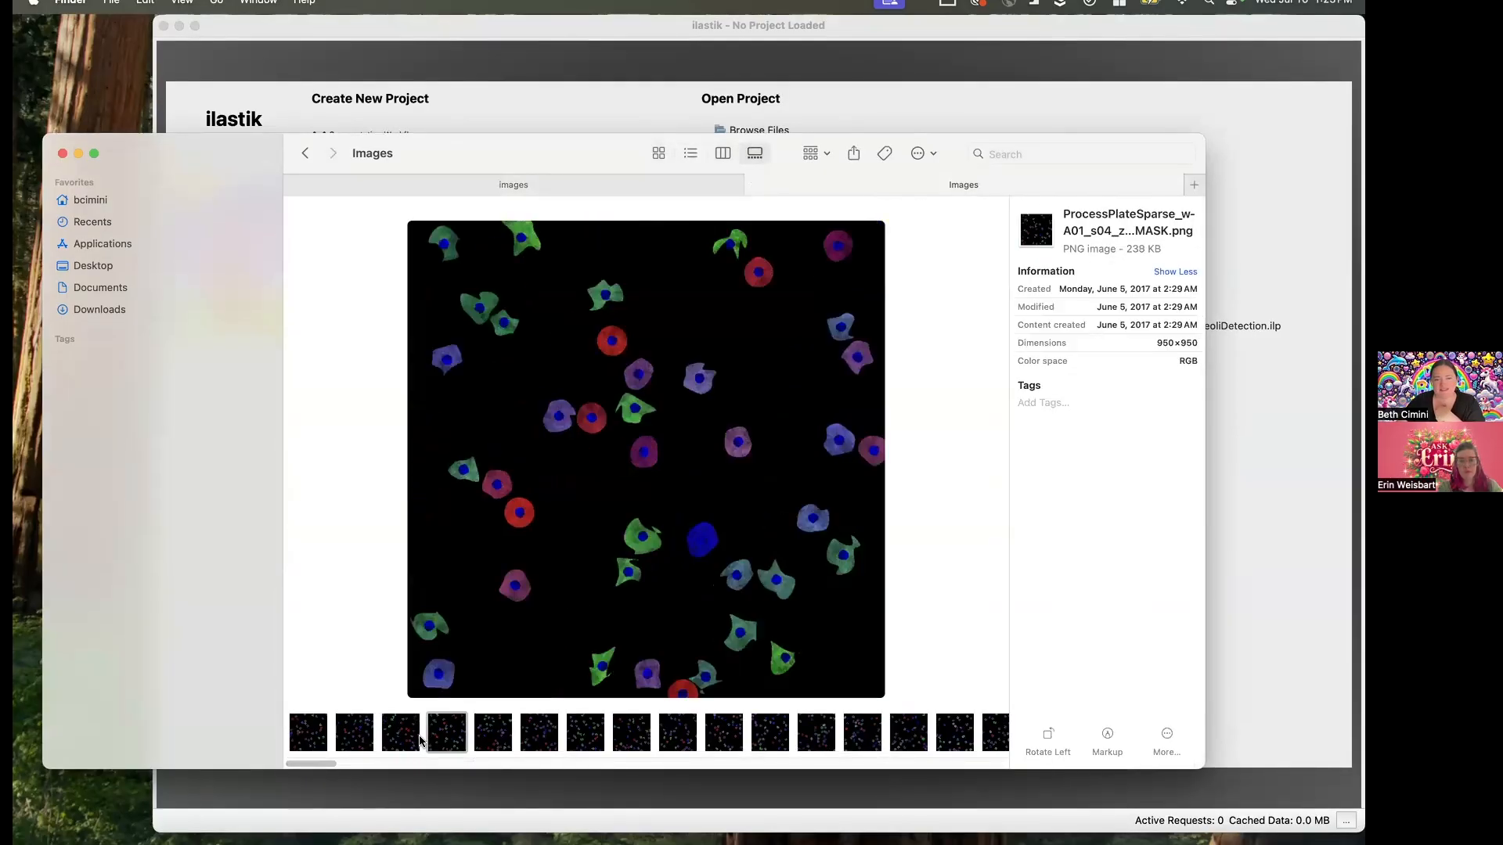
key("Right")
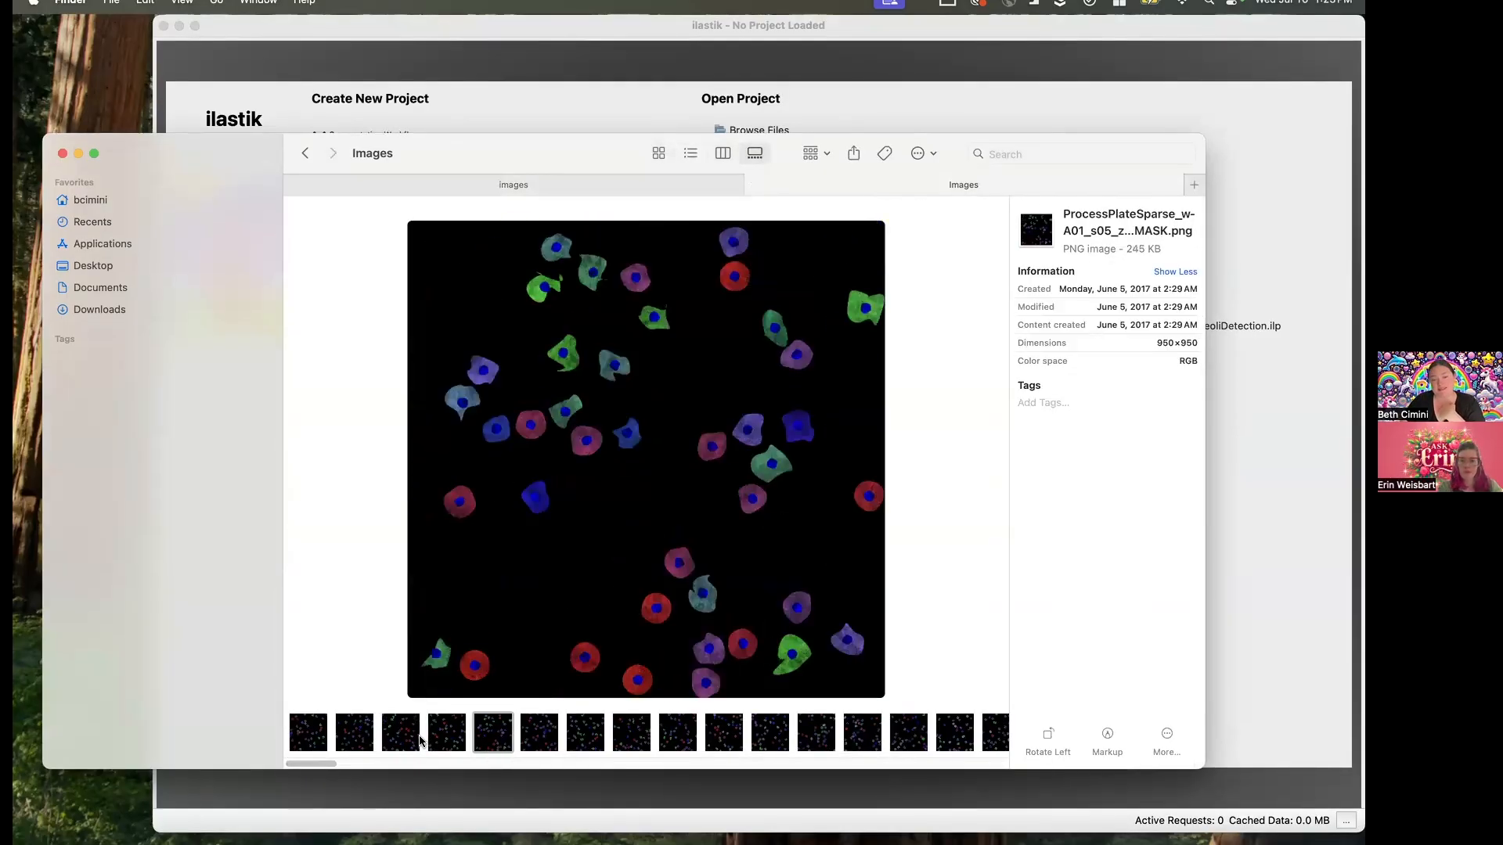
key("Right")
key("Right")
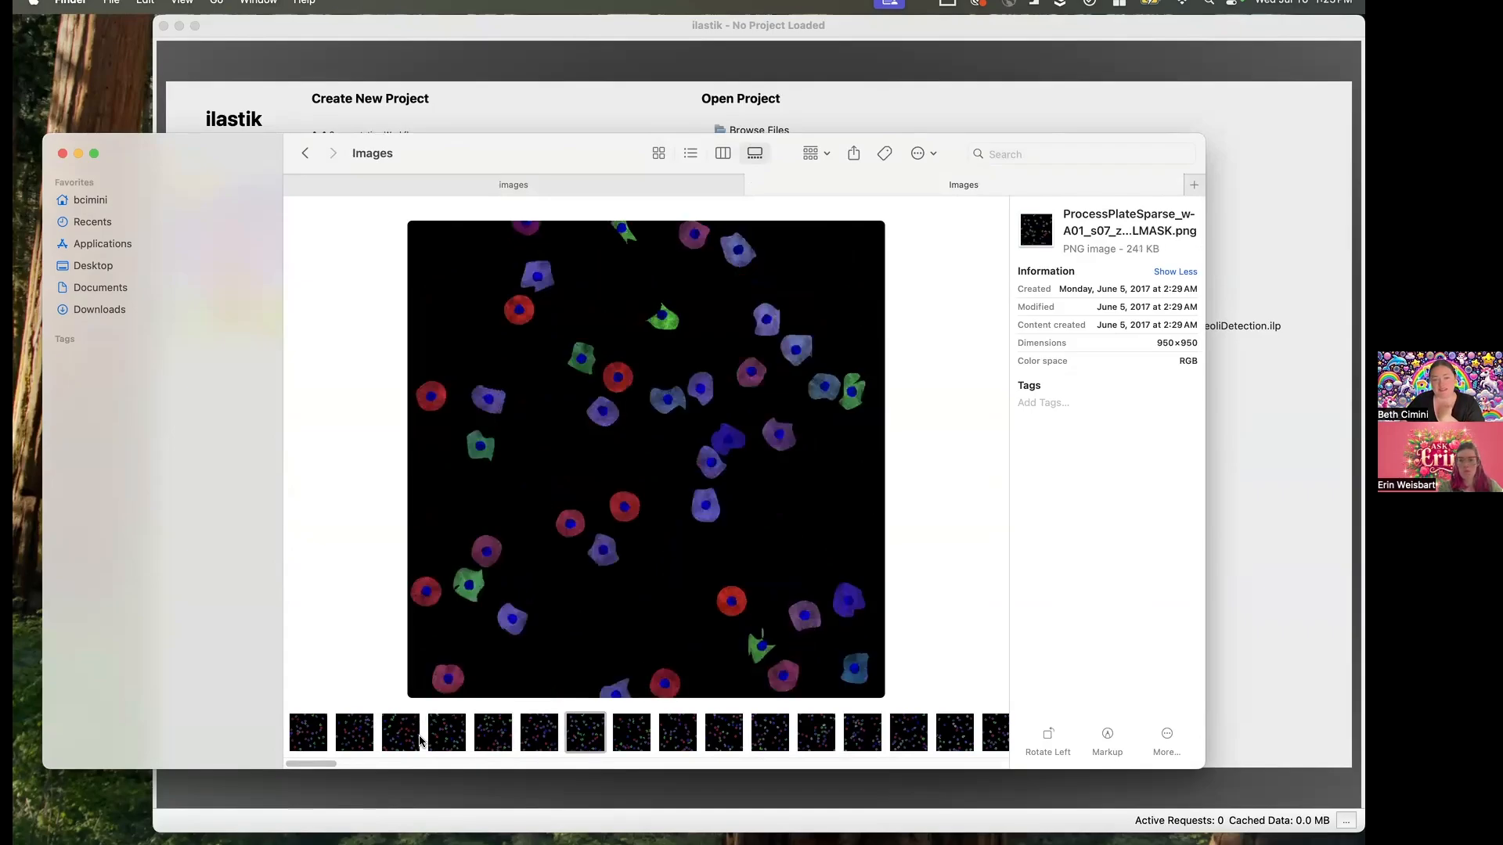
key("Right")
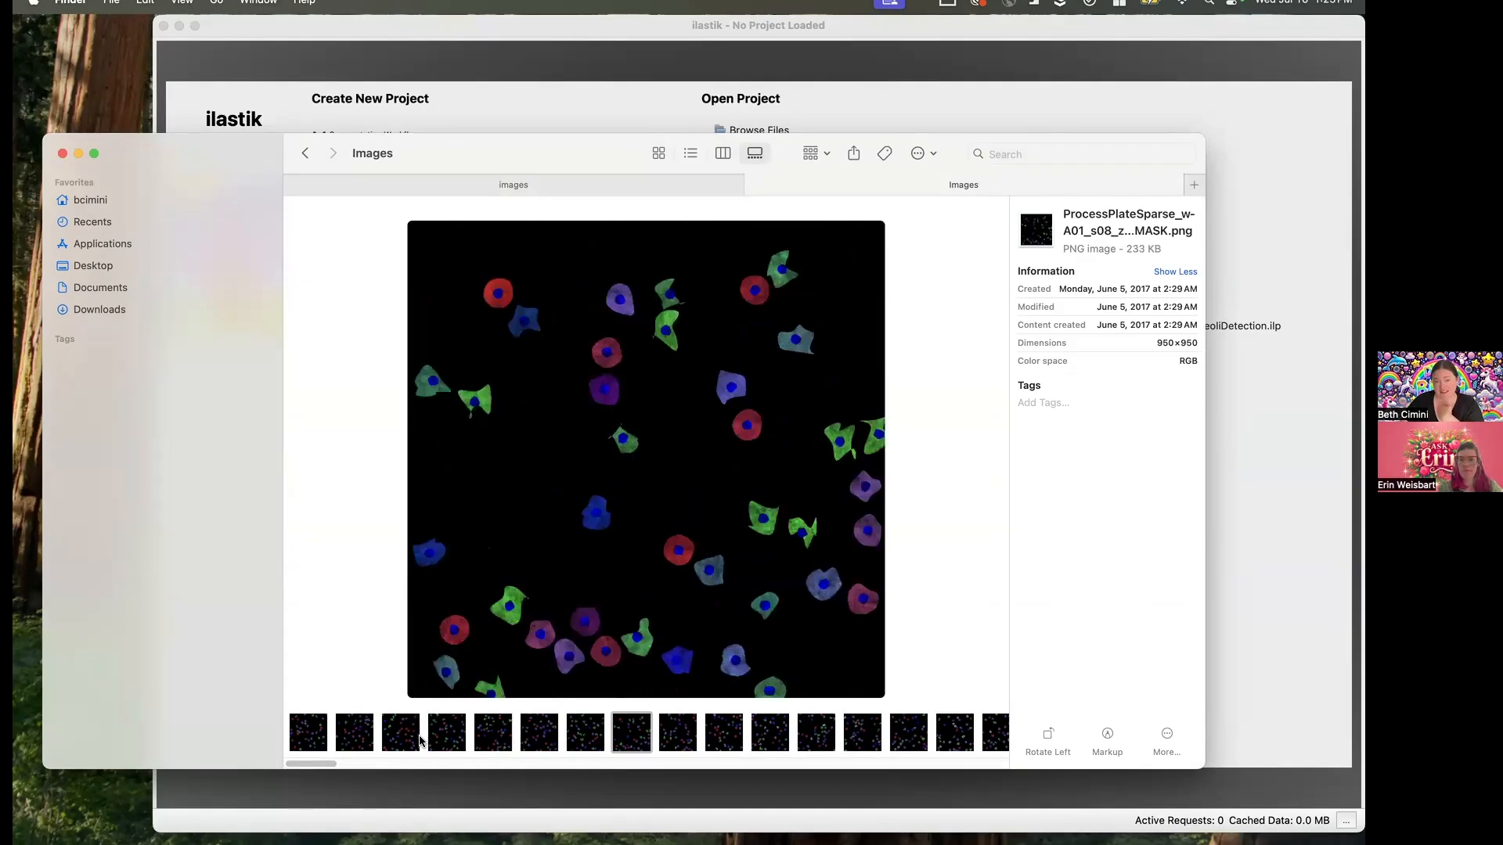
key("Right")
key("Right")
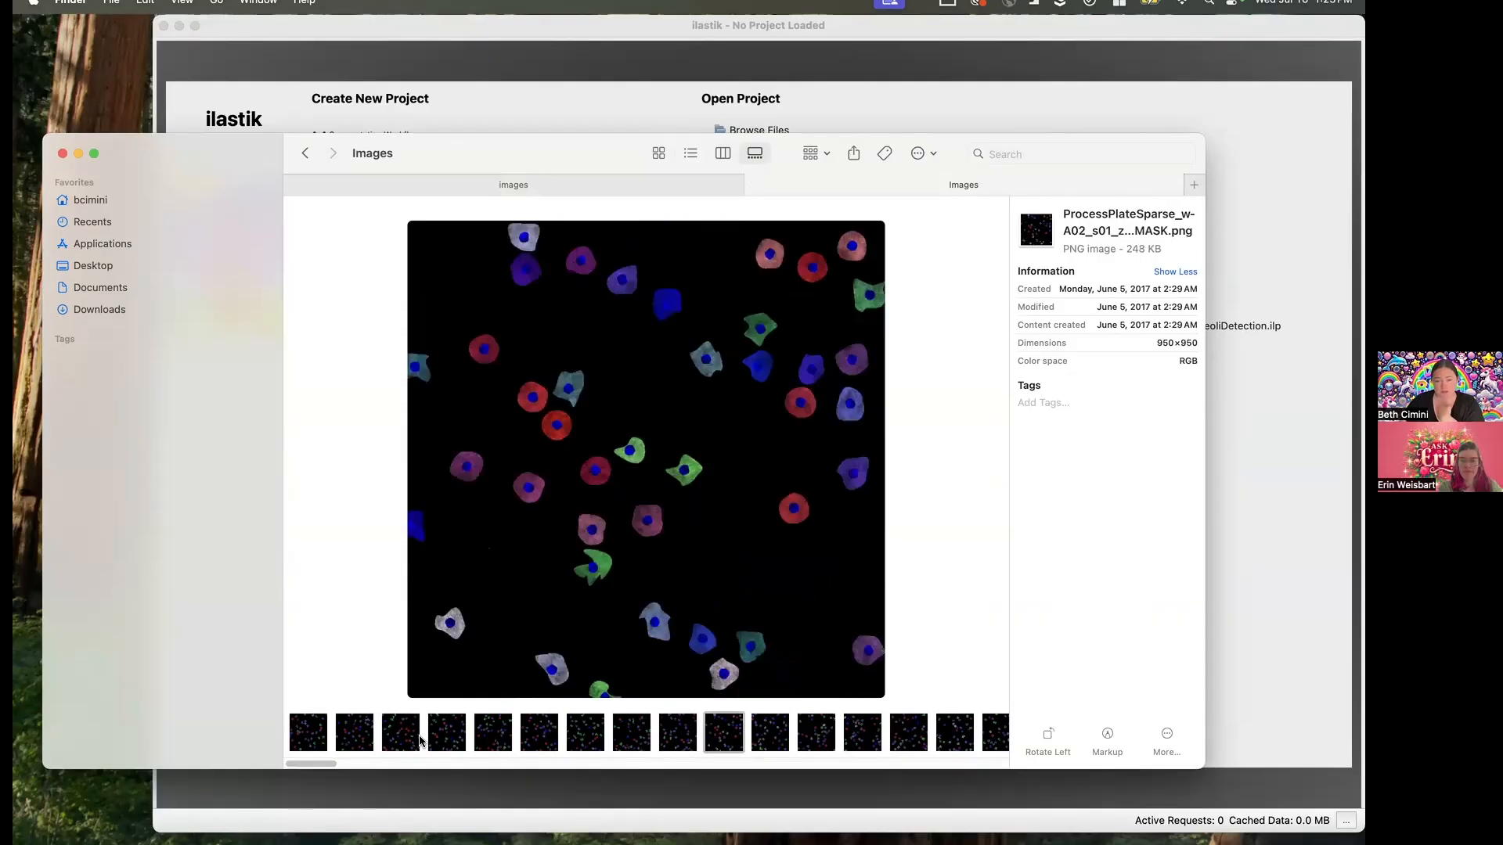
key("Right")
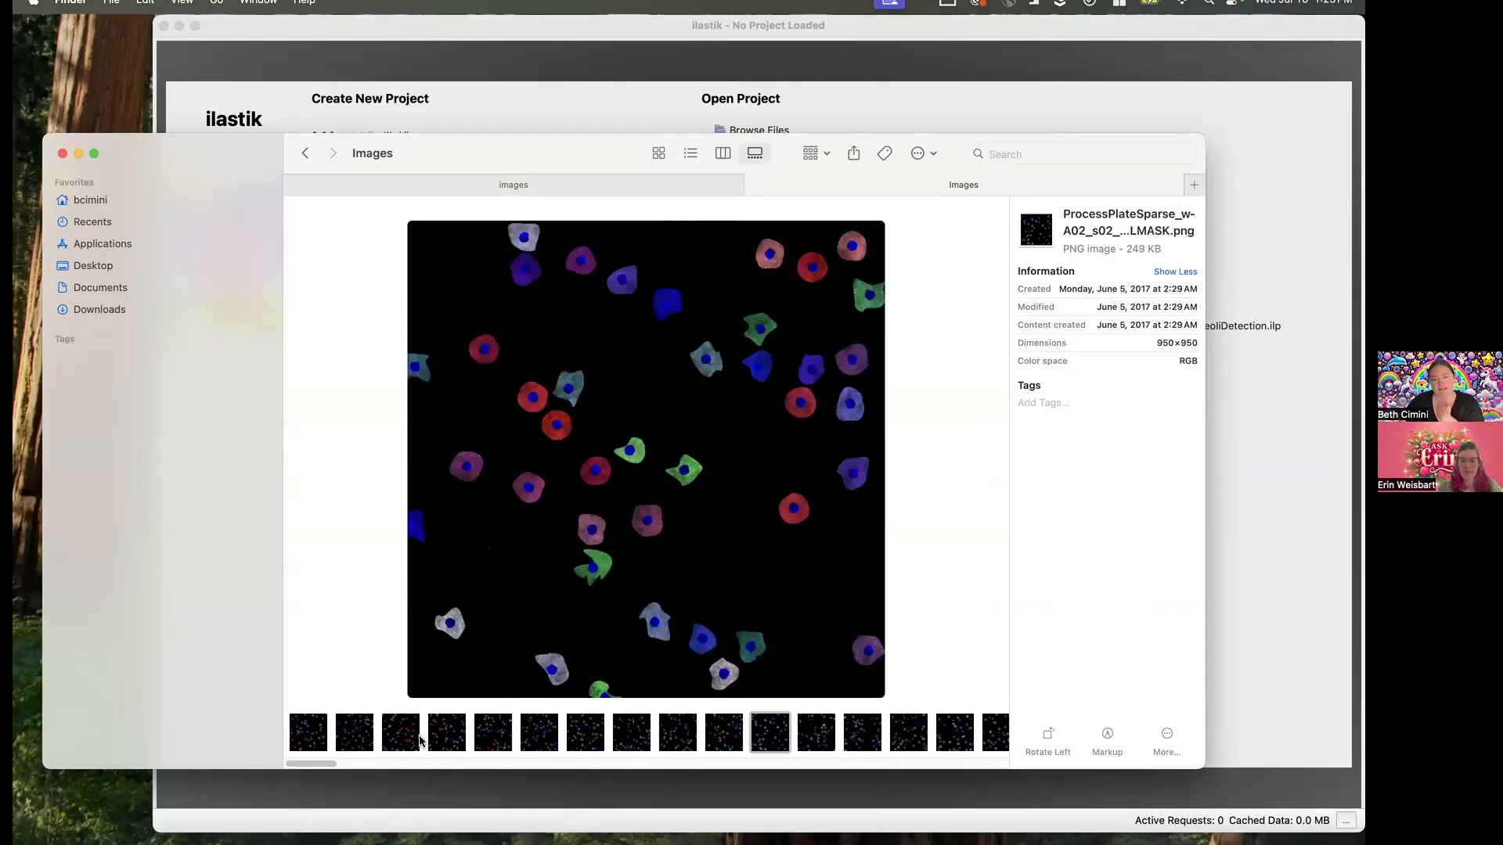
key("Right")
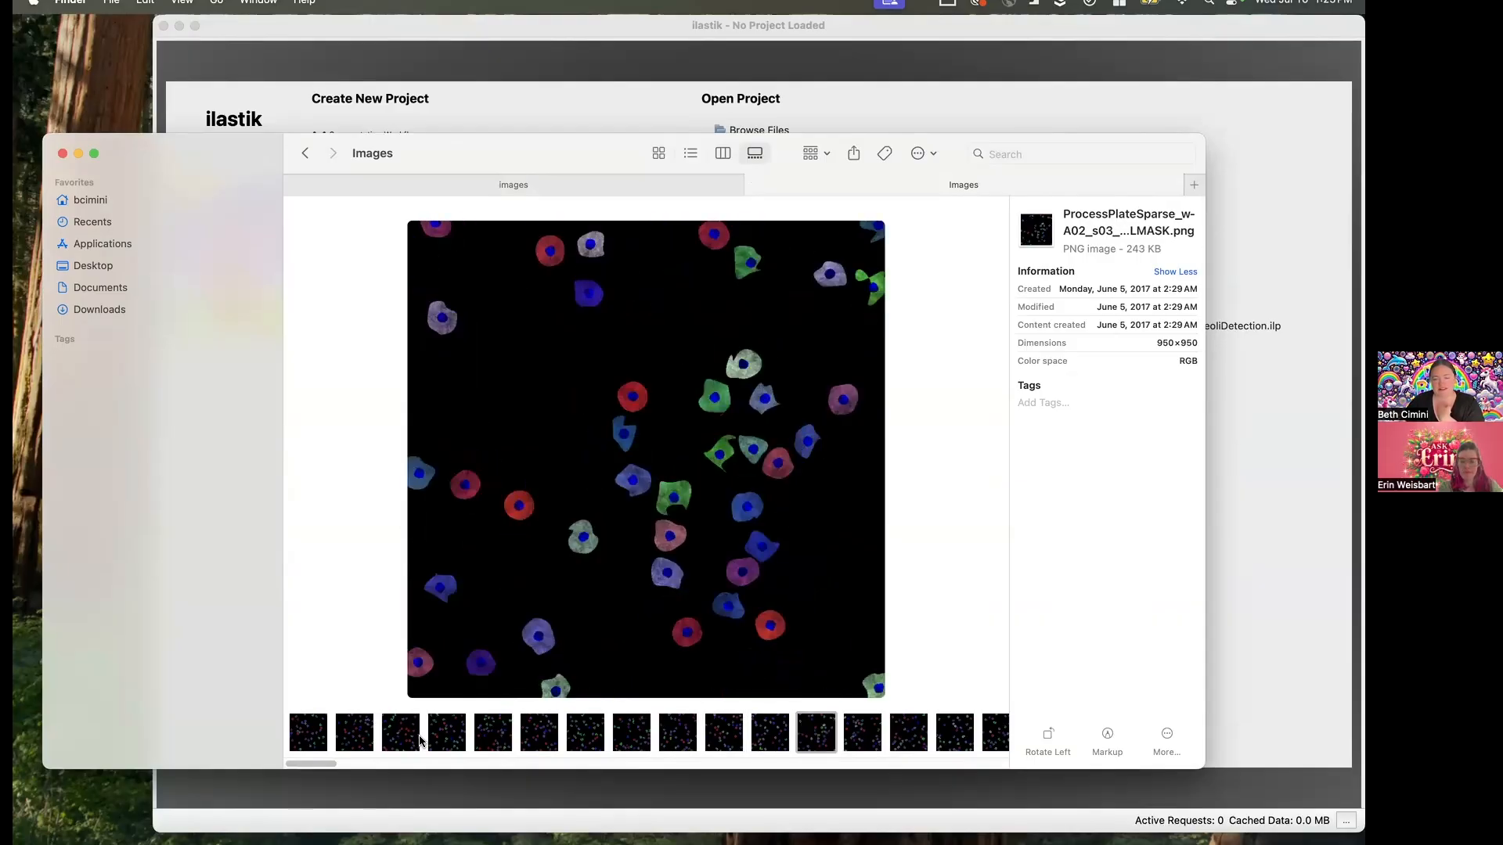
- Examine the ProcessPlateSparse CELLMASK images one after another, from wA02_s04 through wA03_s01
key("Right")
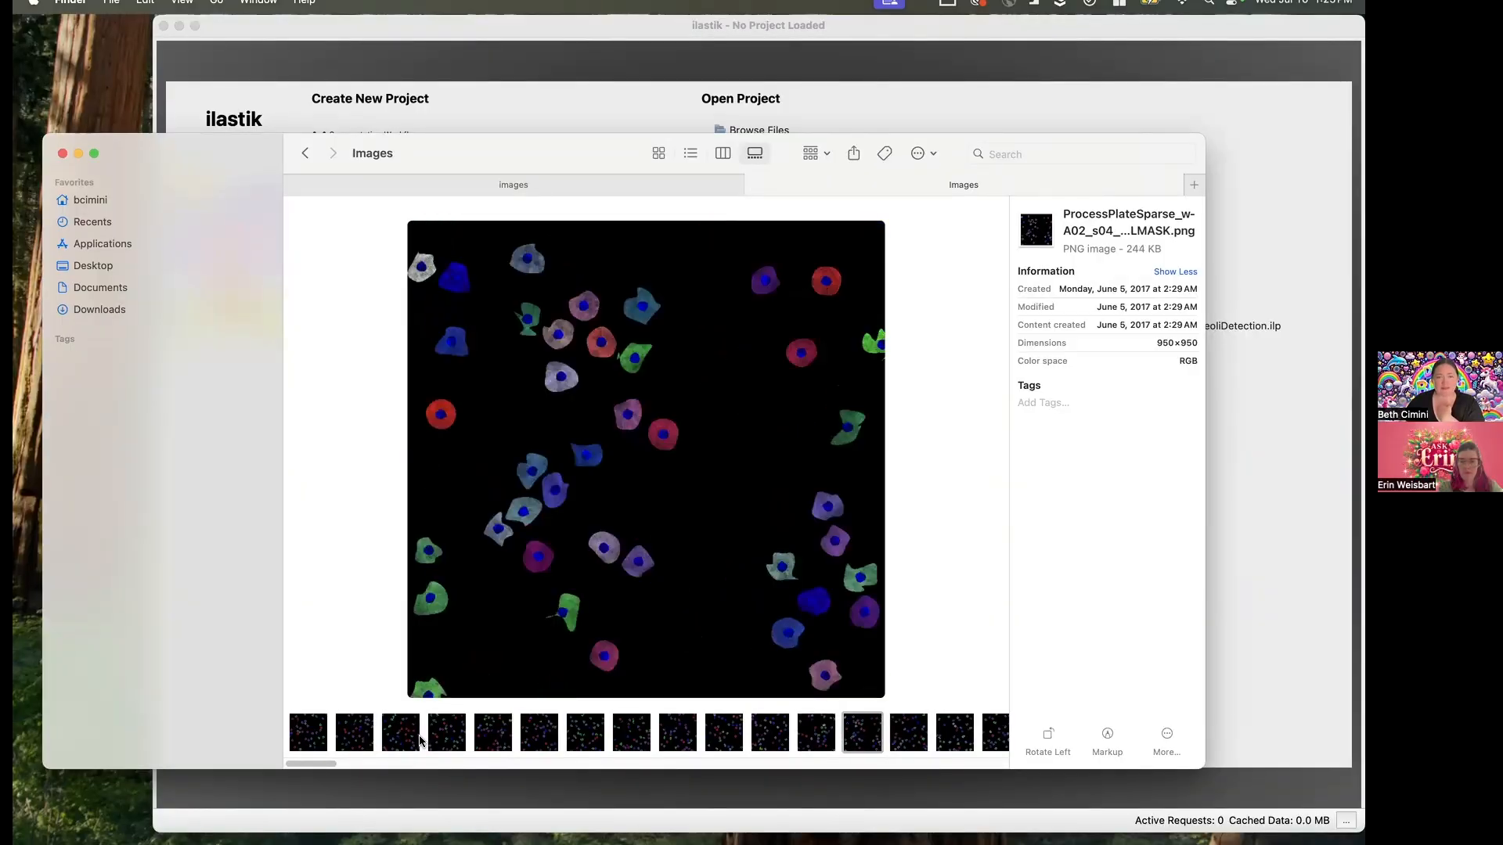
key("Right")
key("Right")
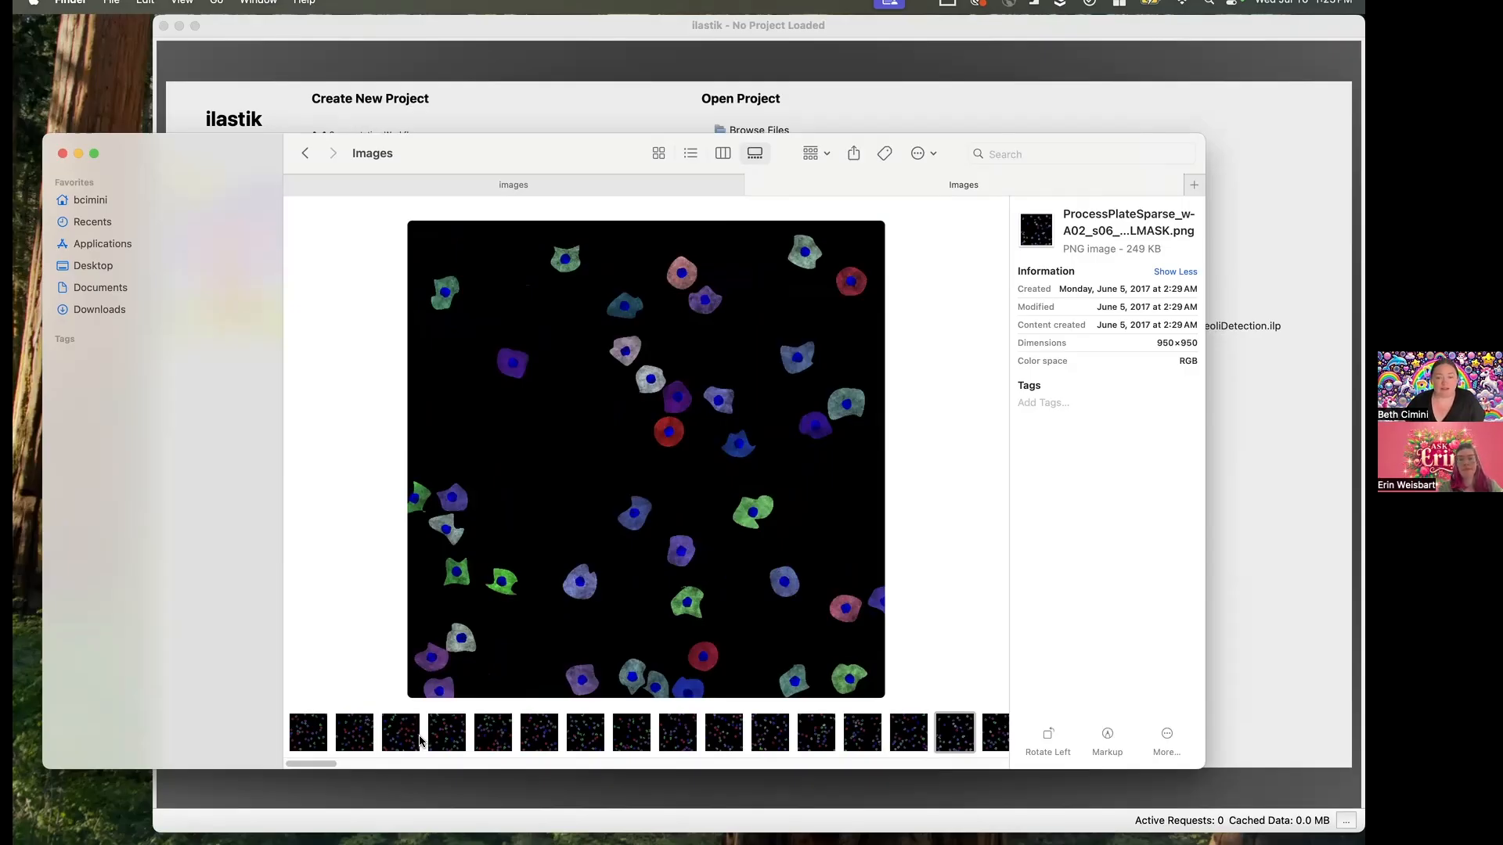
key("Right")
key("Right")
key("Right")
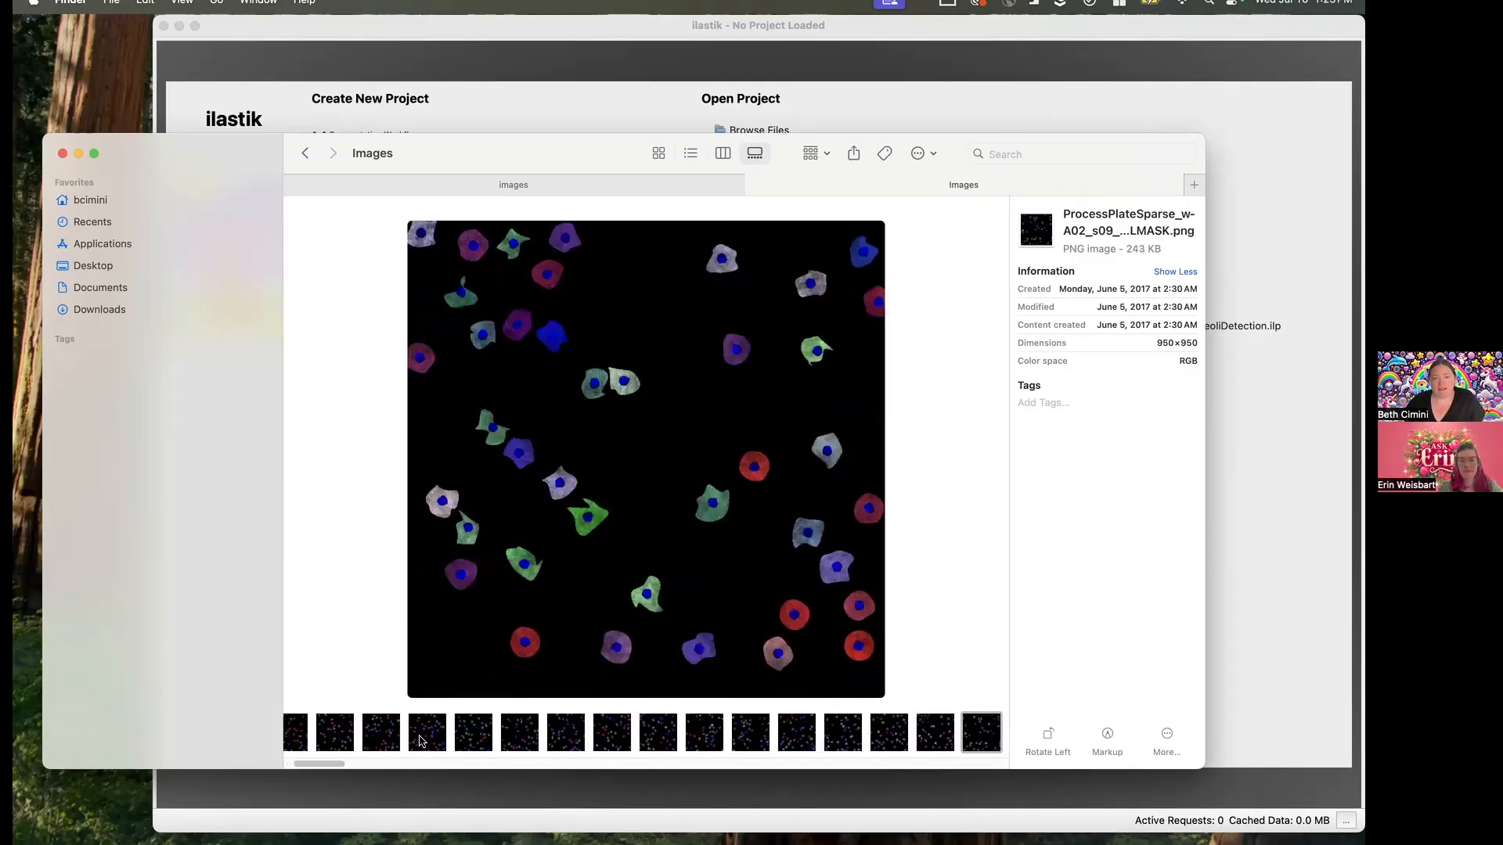
key("Right")
key("Right")
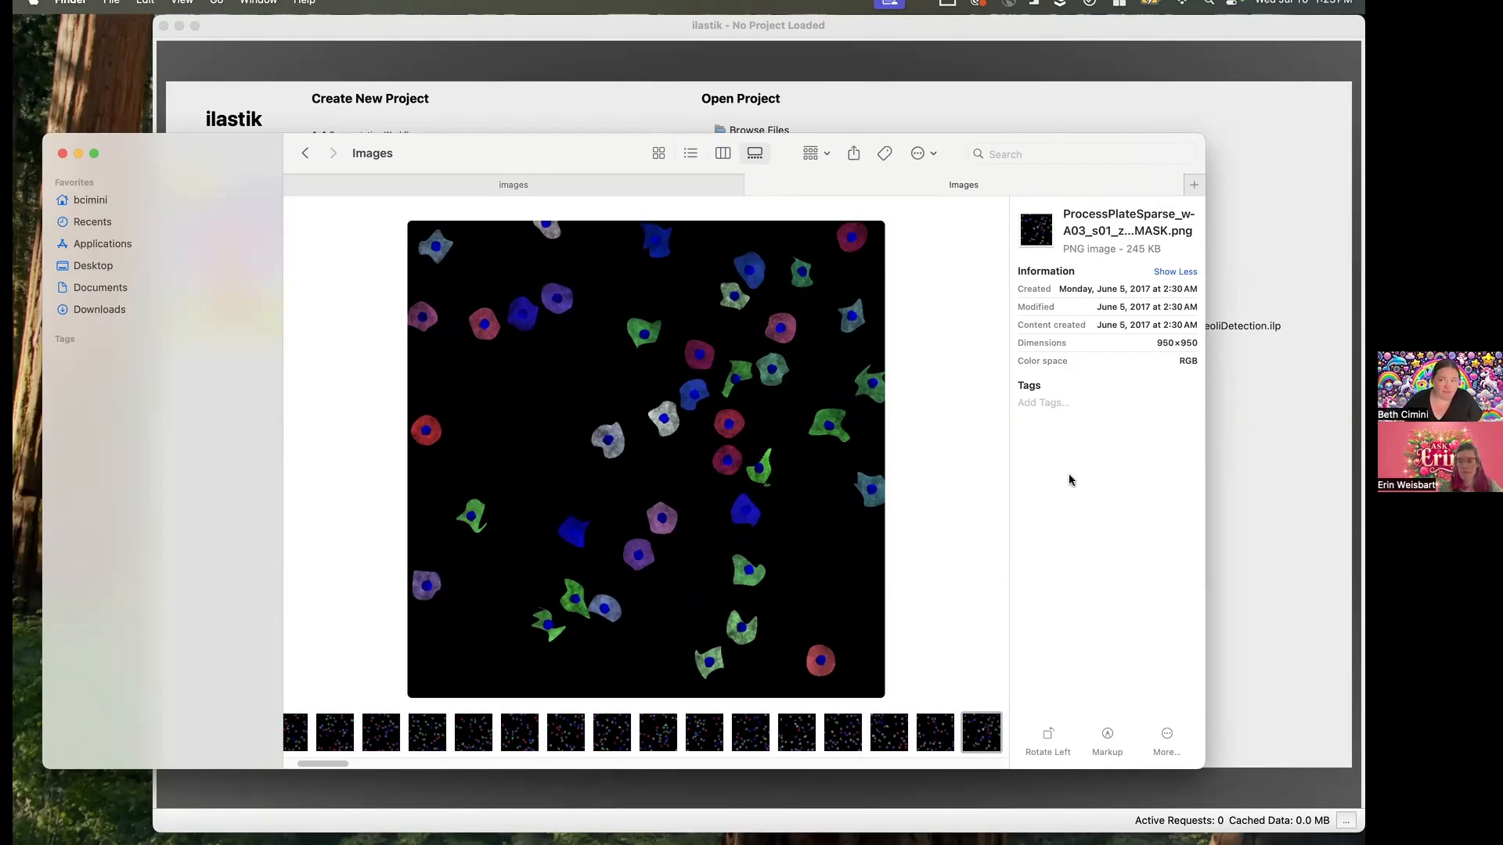
- Switch back to ilastik and create a new Pixel Classification project named Multicolor on the Desktop
left_click(1271, 471)
left_click(406, 170)
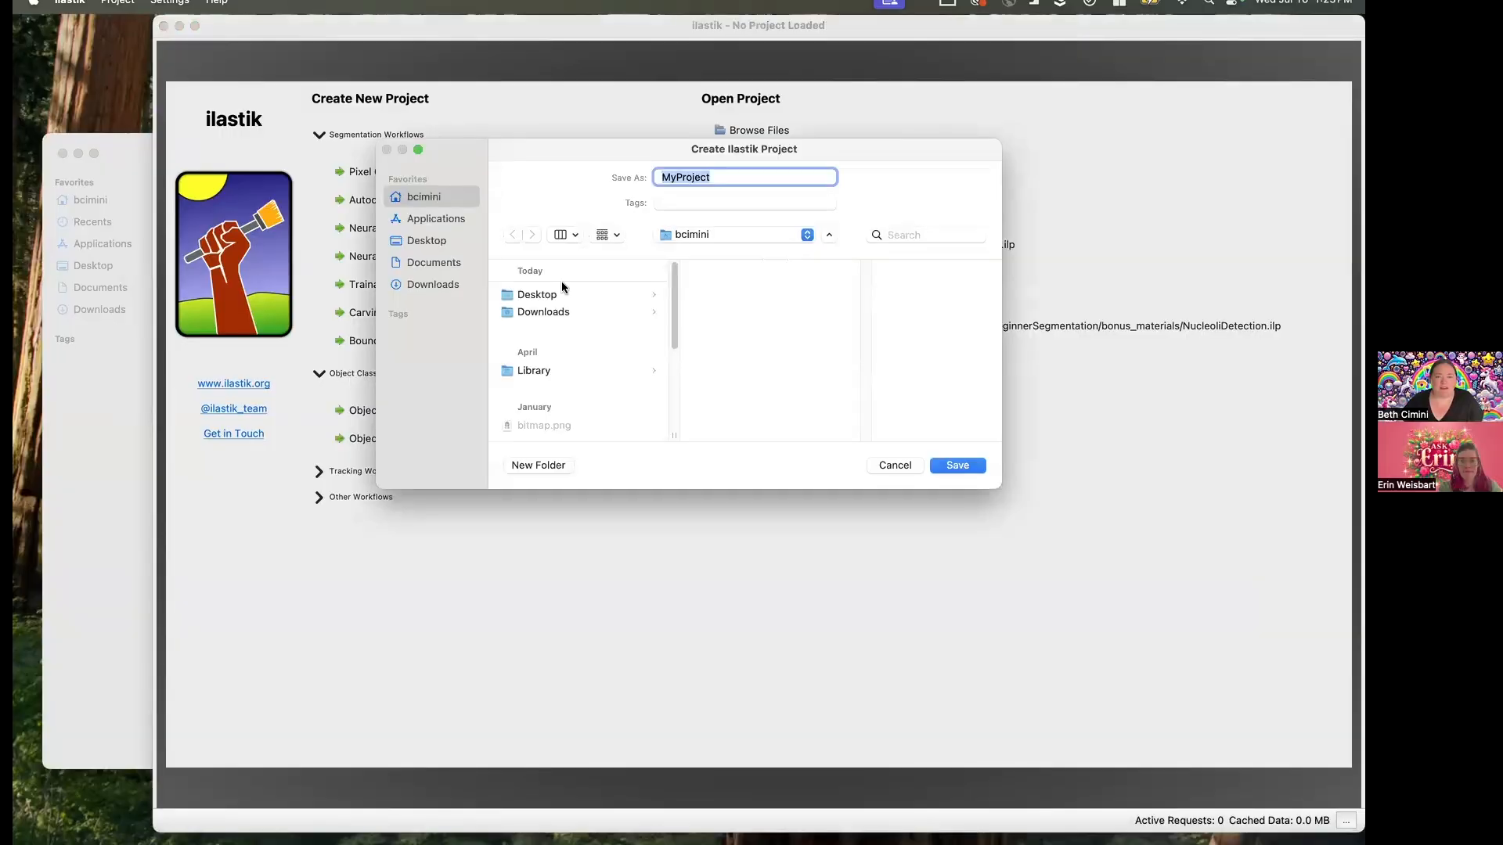
left_click(435, 242)
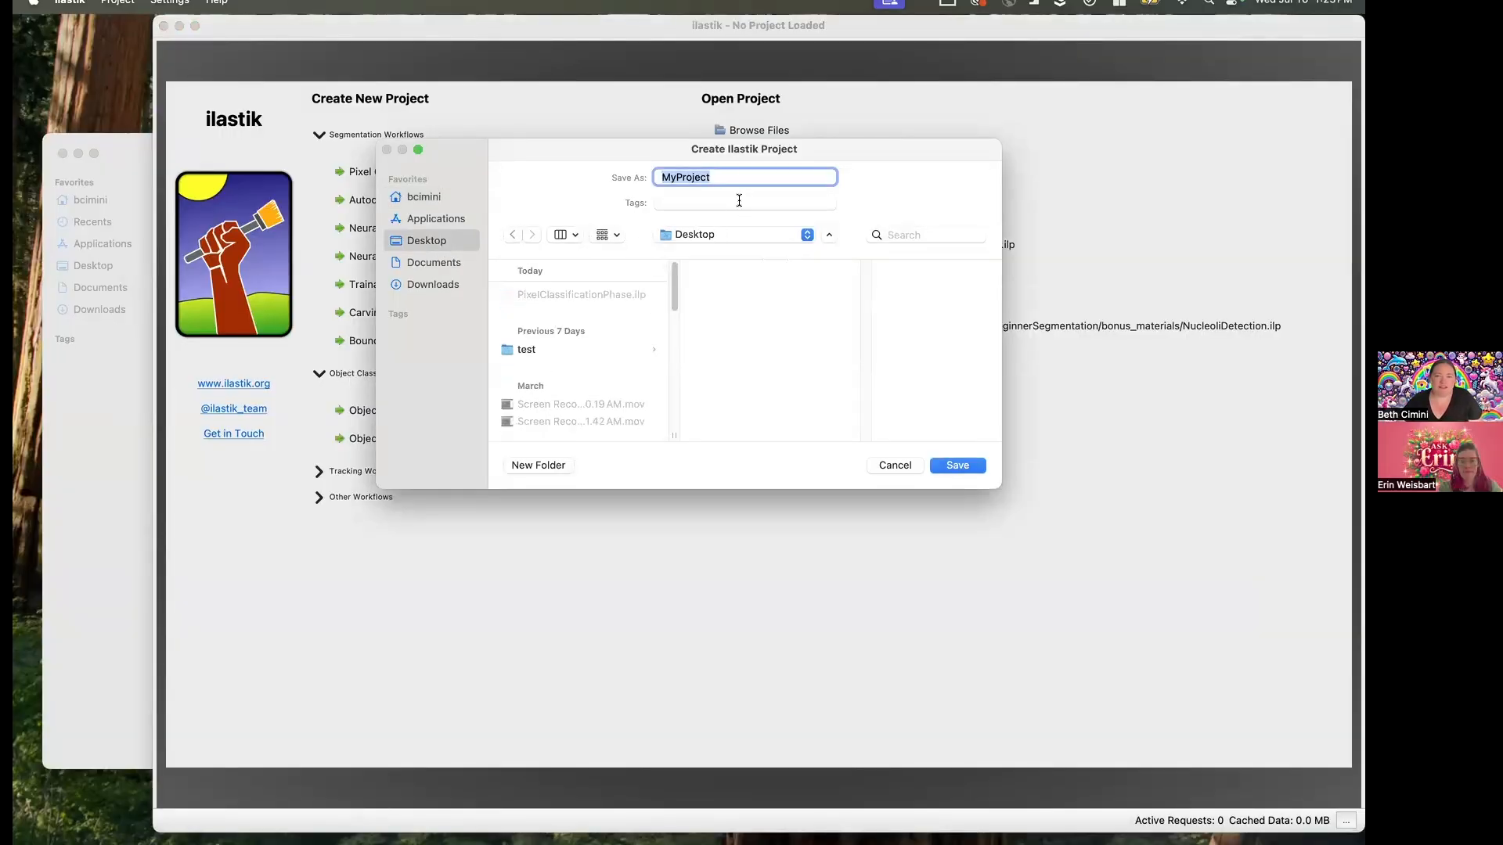
type("Multicolor")
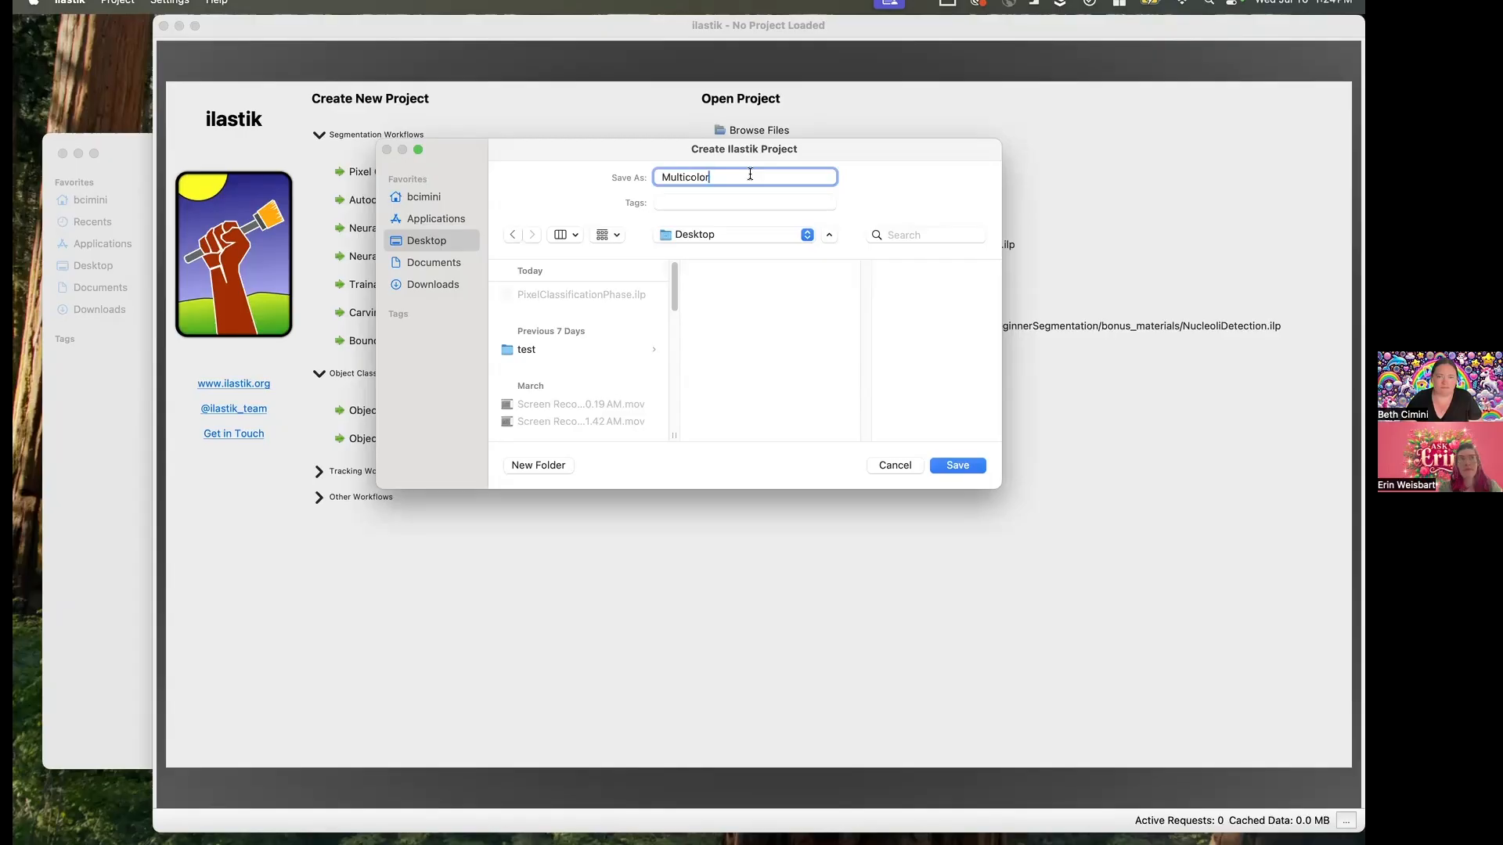
key("Return")
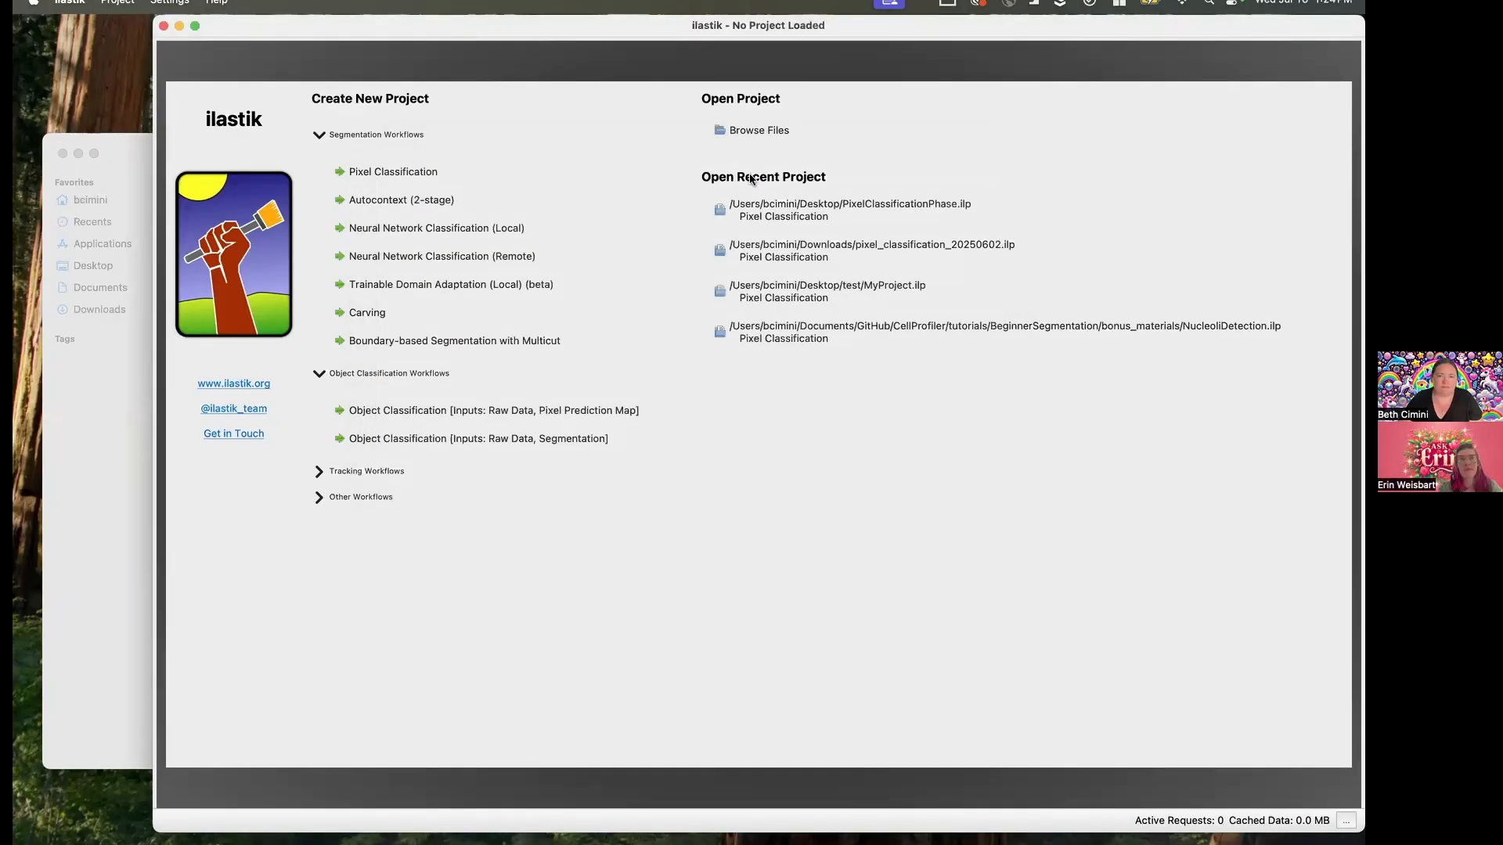
- Add four consecutive ProcessPlateSparse CELLMASK images, starting with wA01_s04, from the Images folder in Finder as the project's raw data
left_click(89, 644)
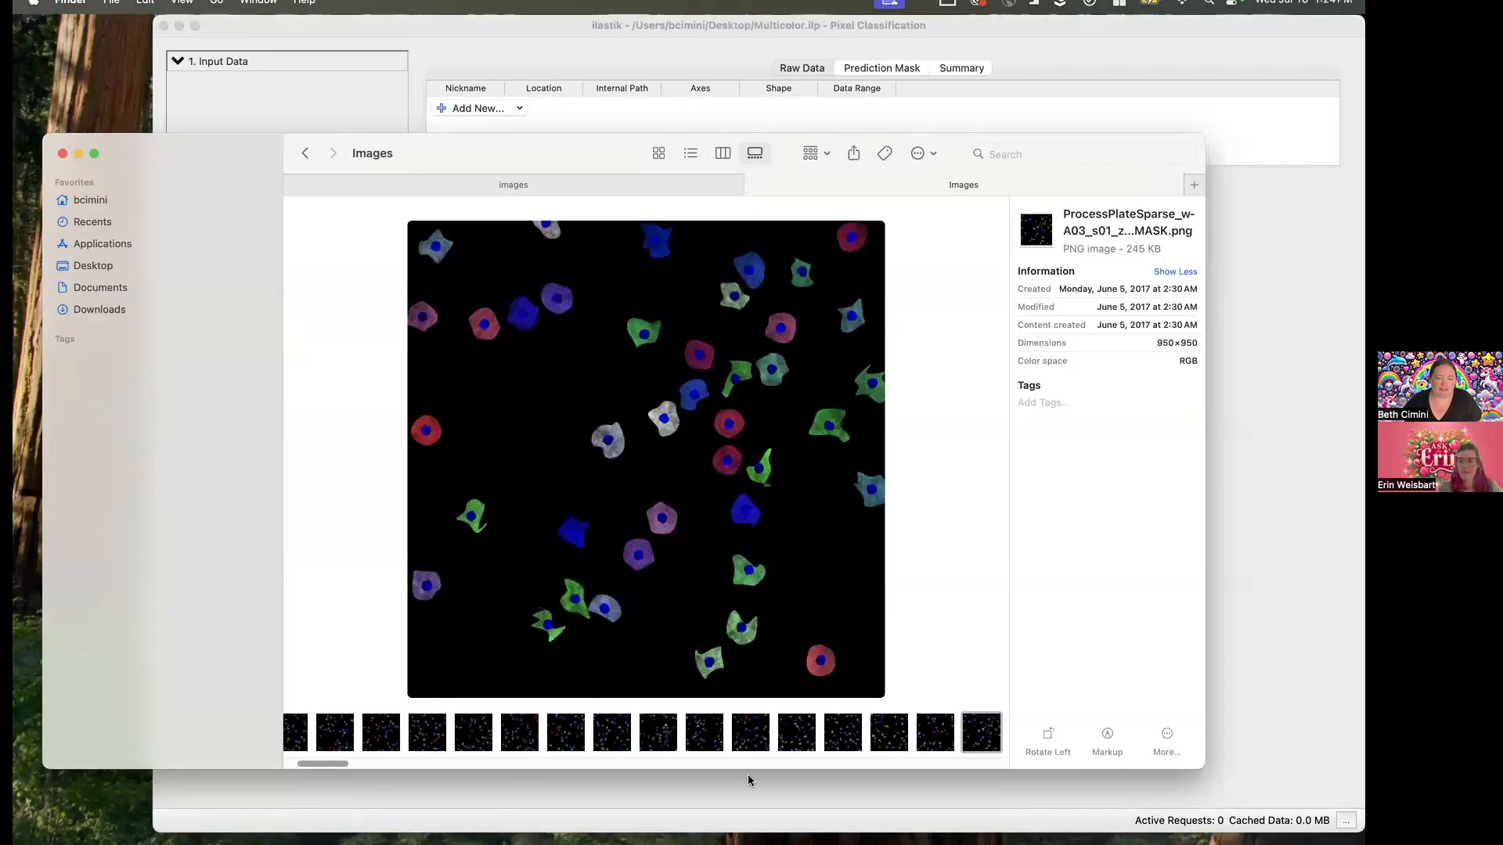
scroll(313, 763, "left", 3)
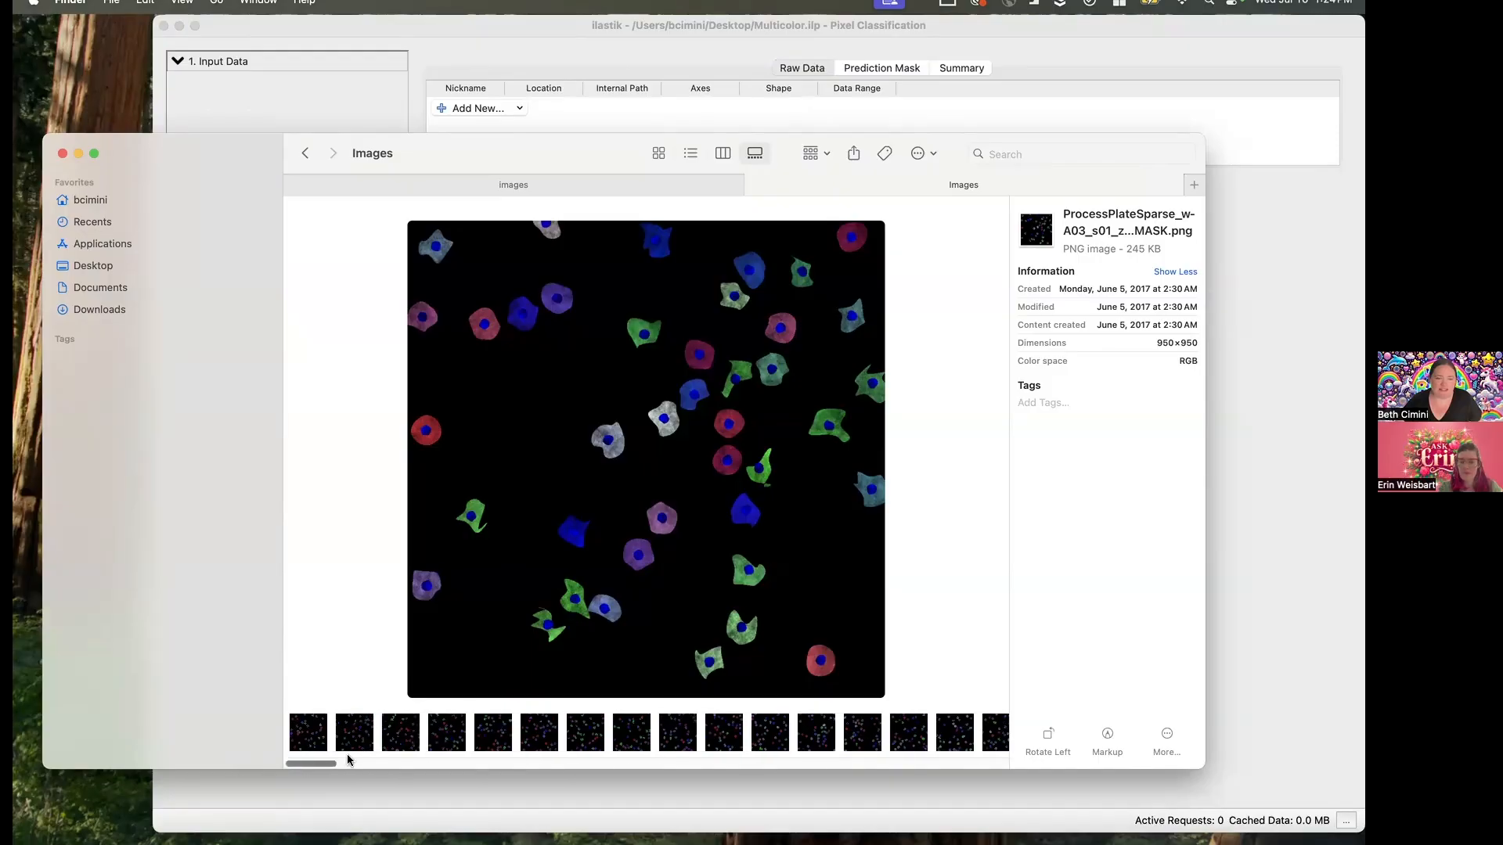
left_click(447, 731)
left_click(594, 736, "shift")
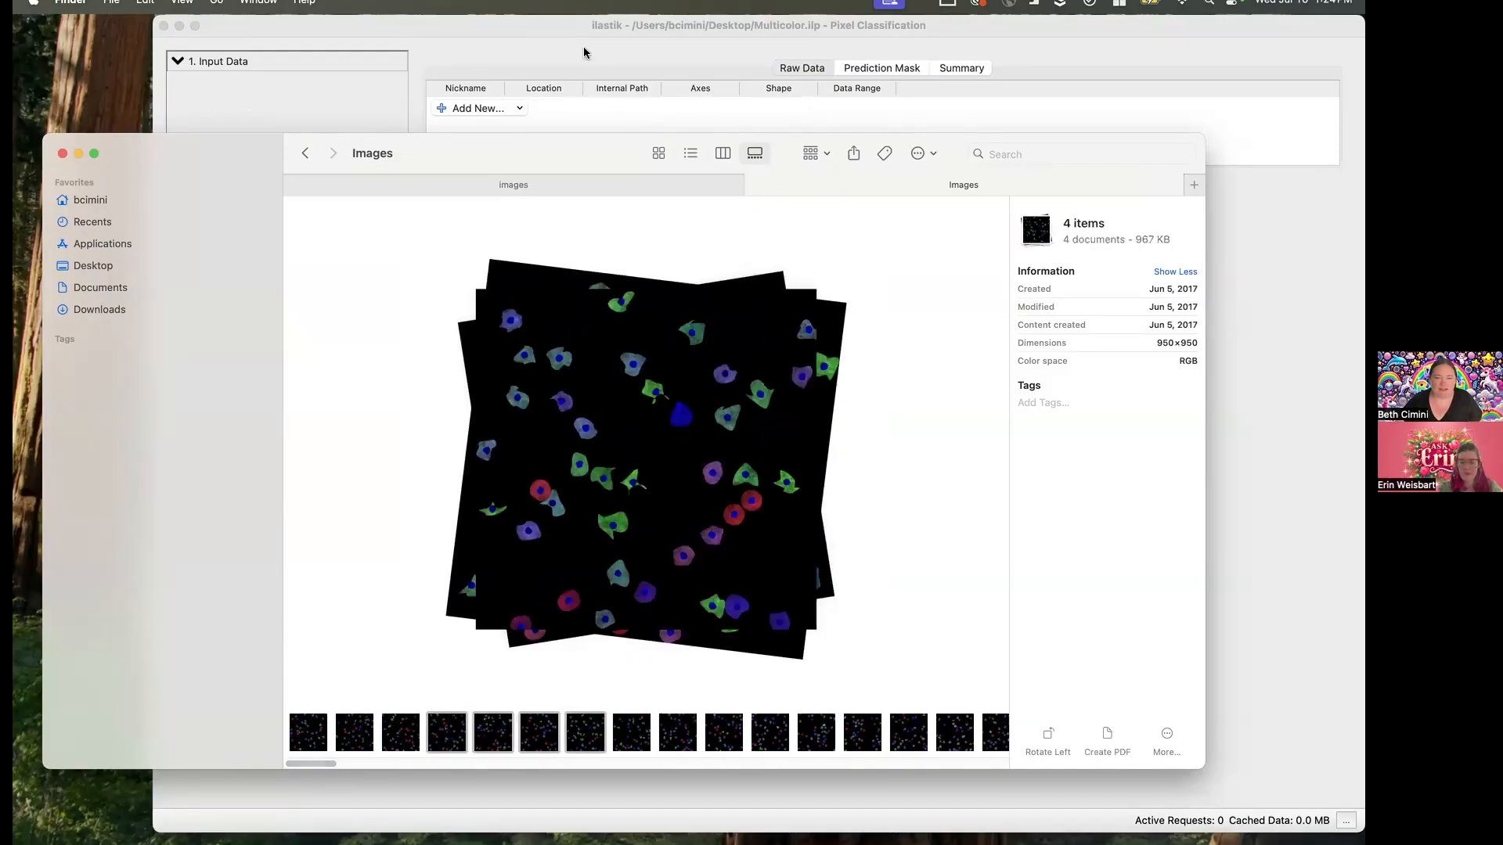
left_click_drag(619, 358, 599, 91)
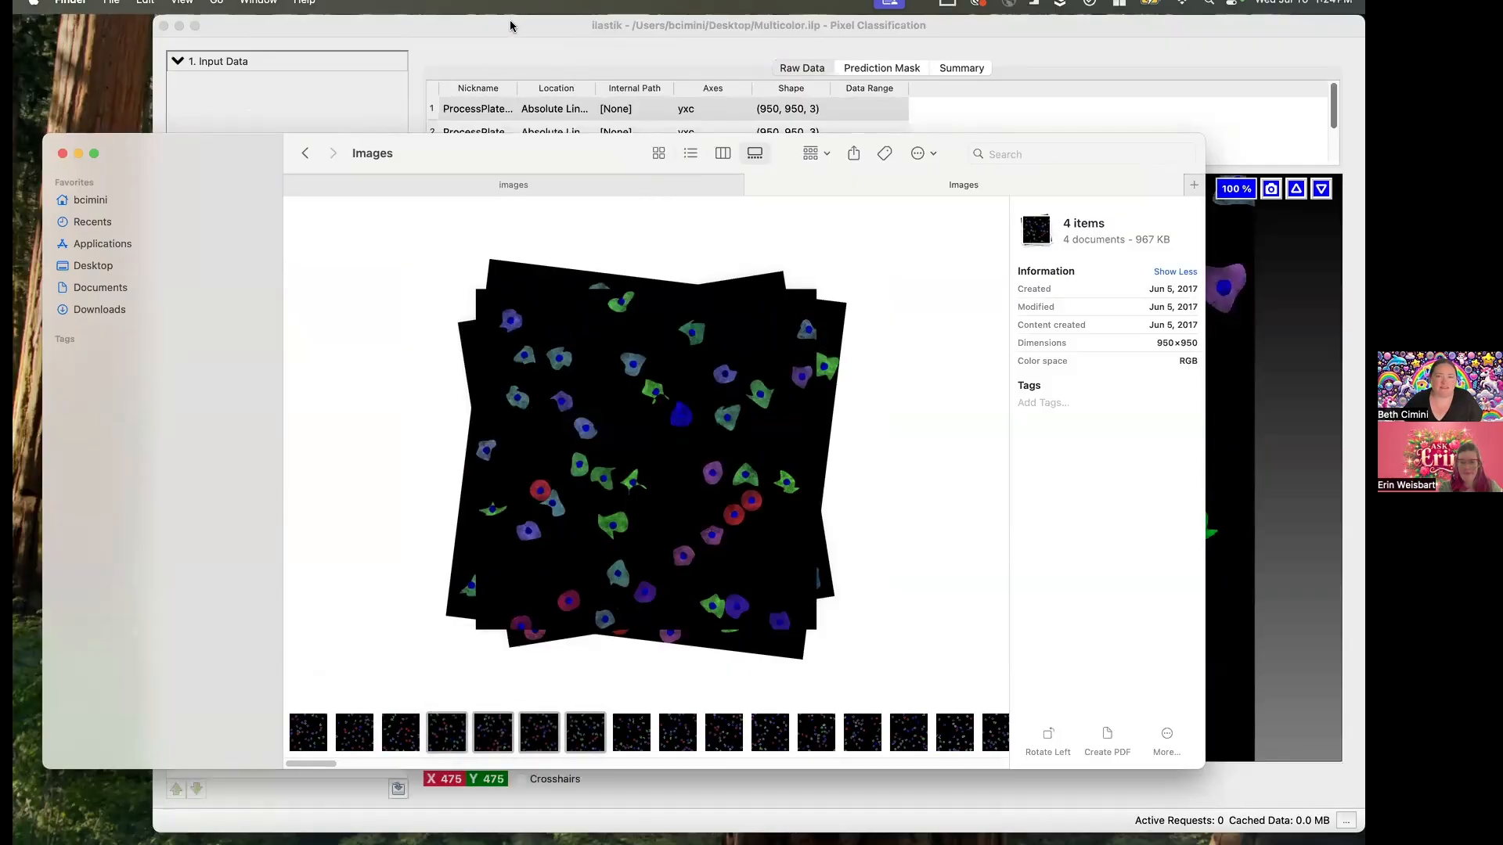
left_click(511, 23)
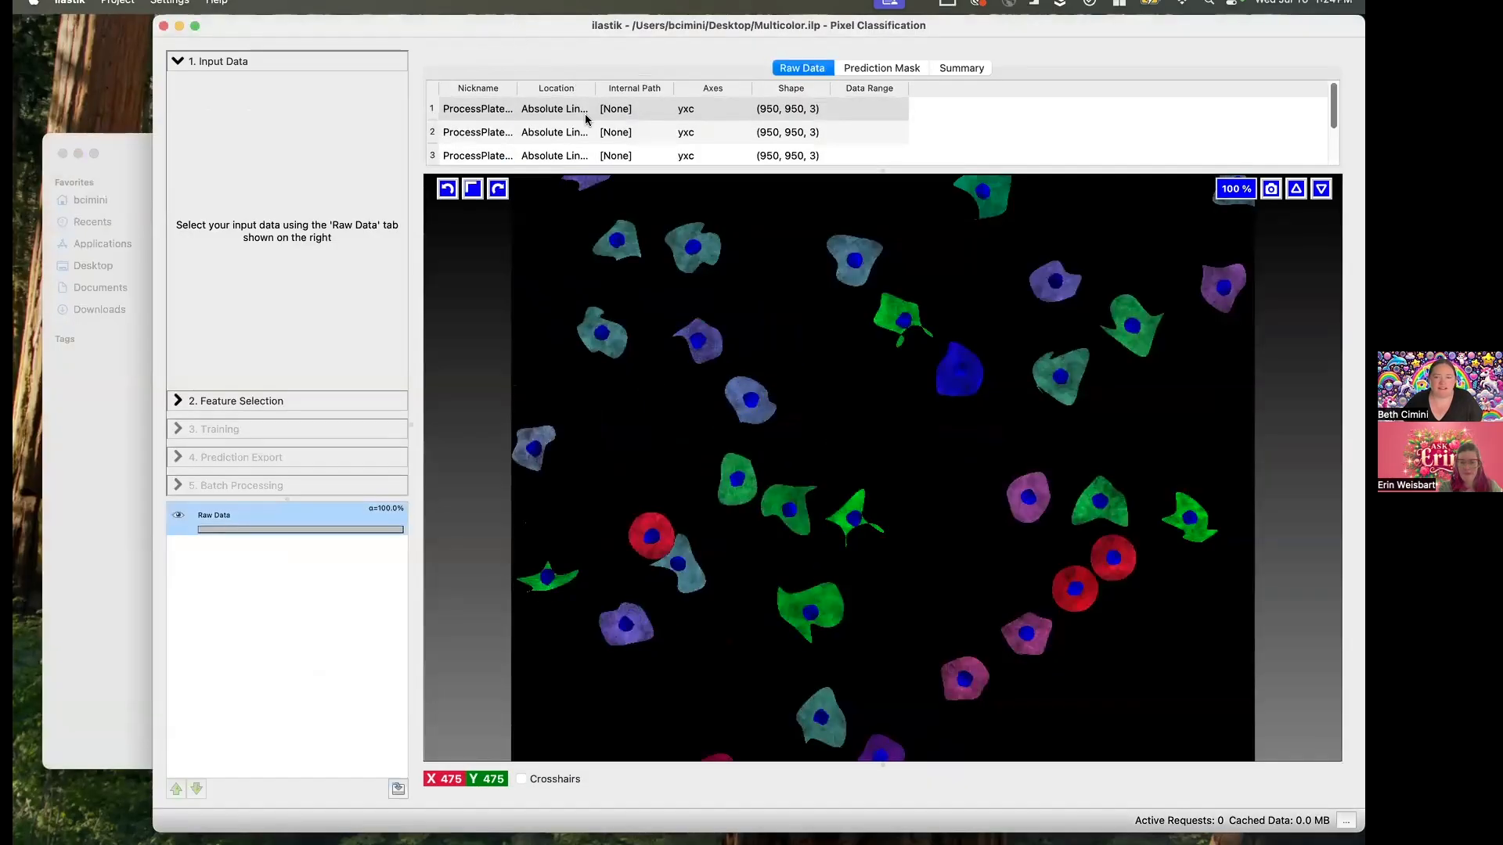
- Select all Color/Intensity, Edge and Texture features at every available sigma from 0.30 to 10.00
left_click(279, 398)
left_click(292, 135)
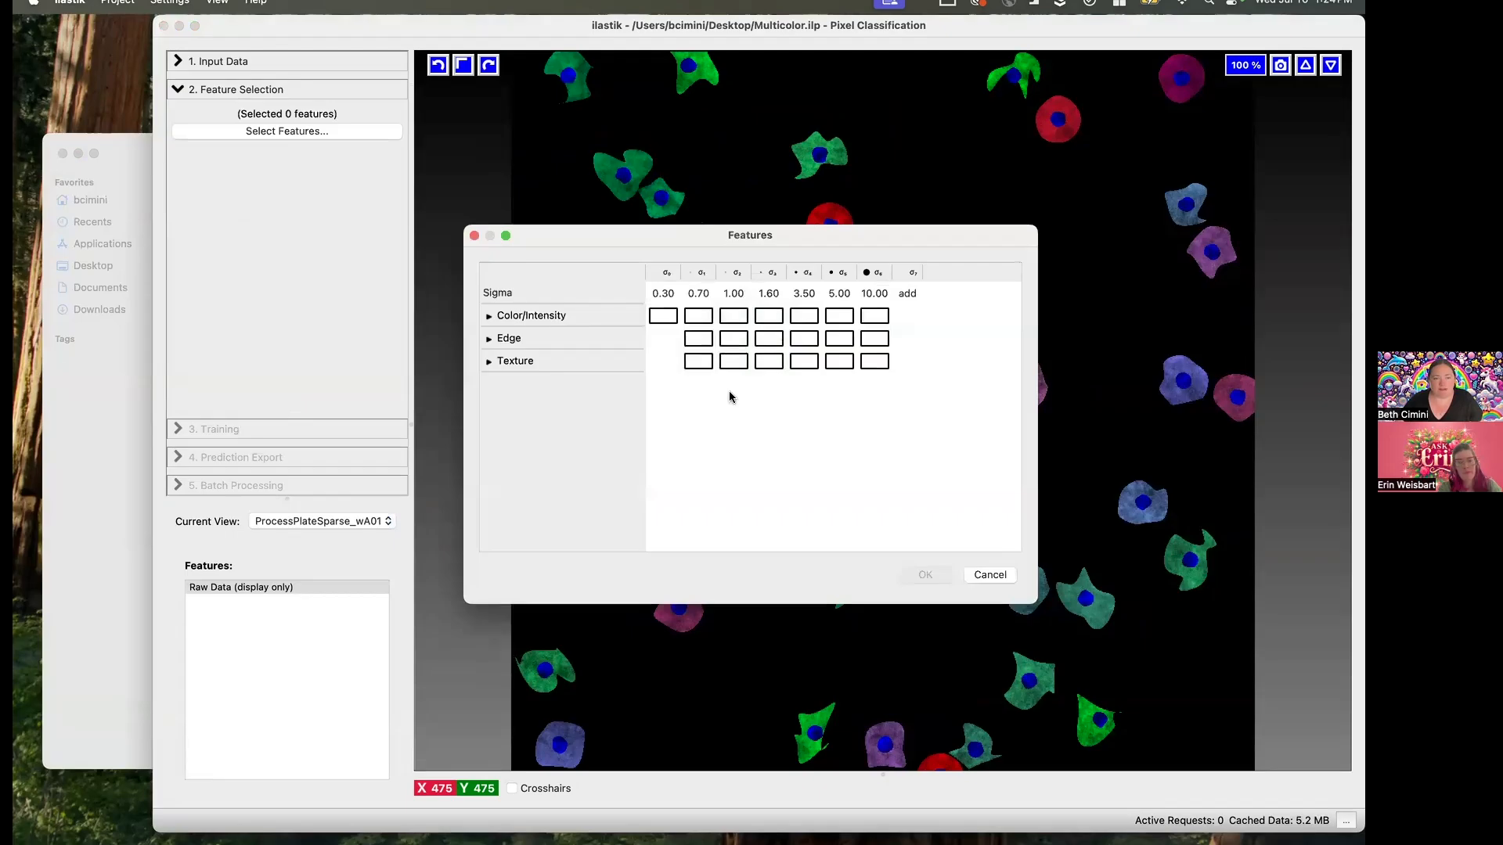
left_click_drag(664, 315, 889, 386)
left_click(917, 576)
- Go to the Training stage and rename the first label as Background
left_click(270, 427)
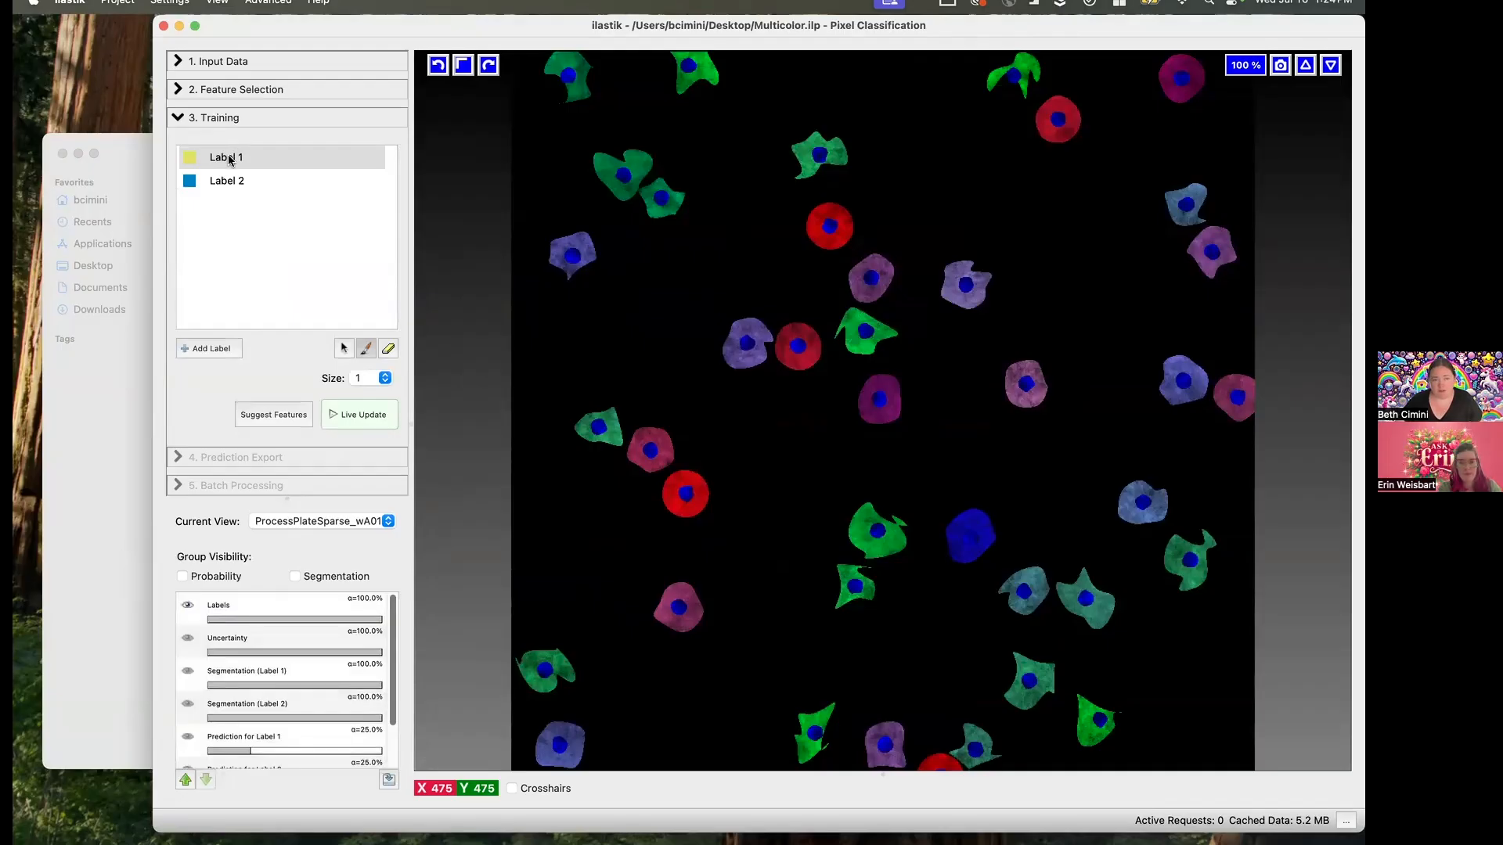
right_click(228, 154)
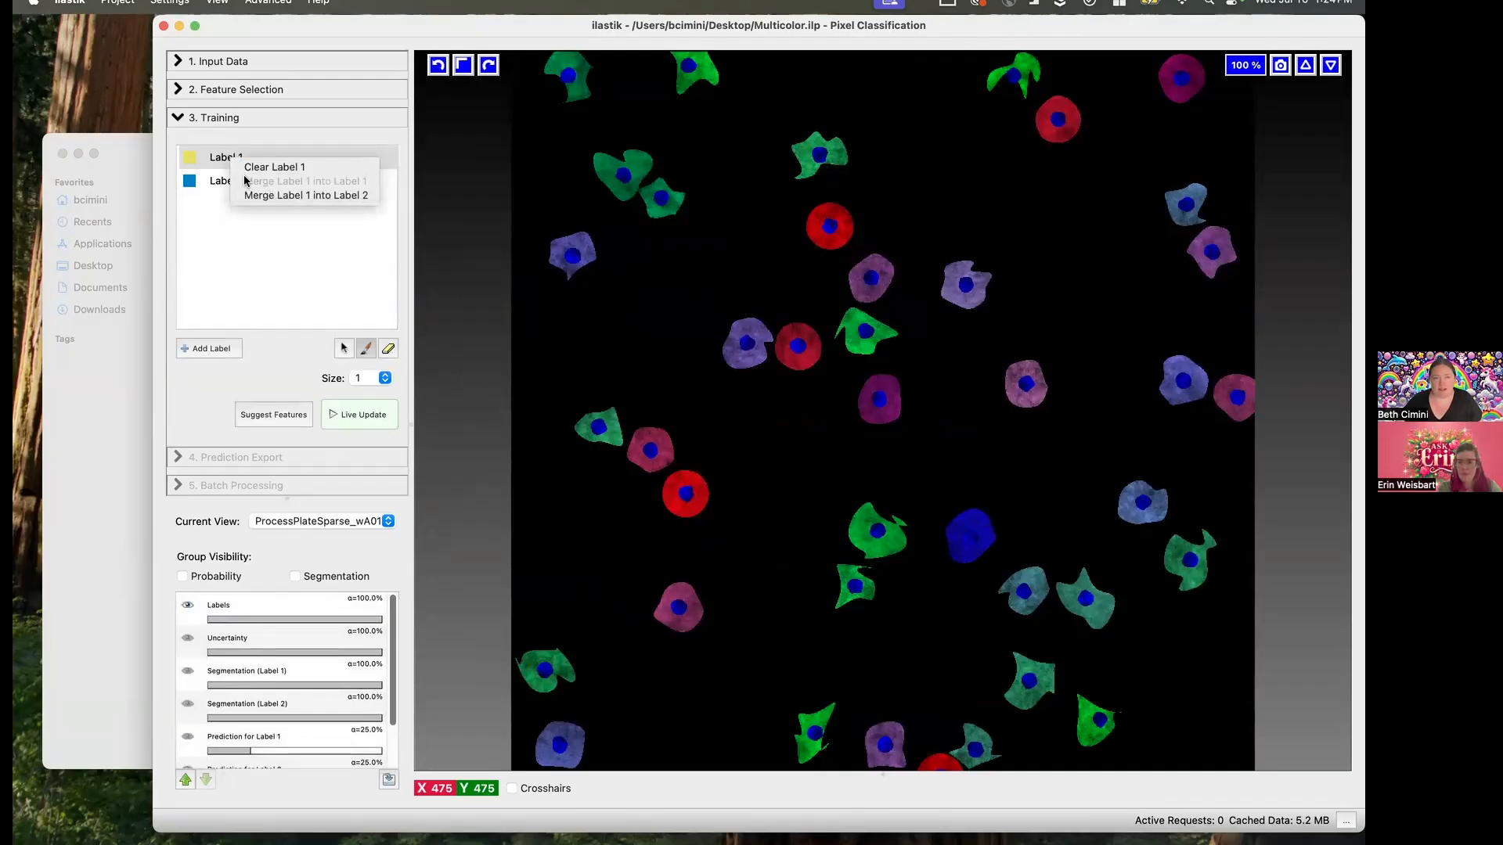
left_click(222, 160)
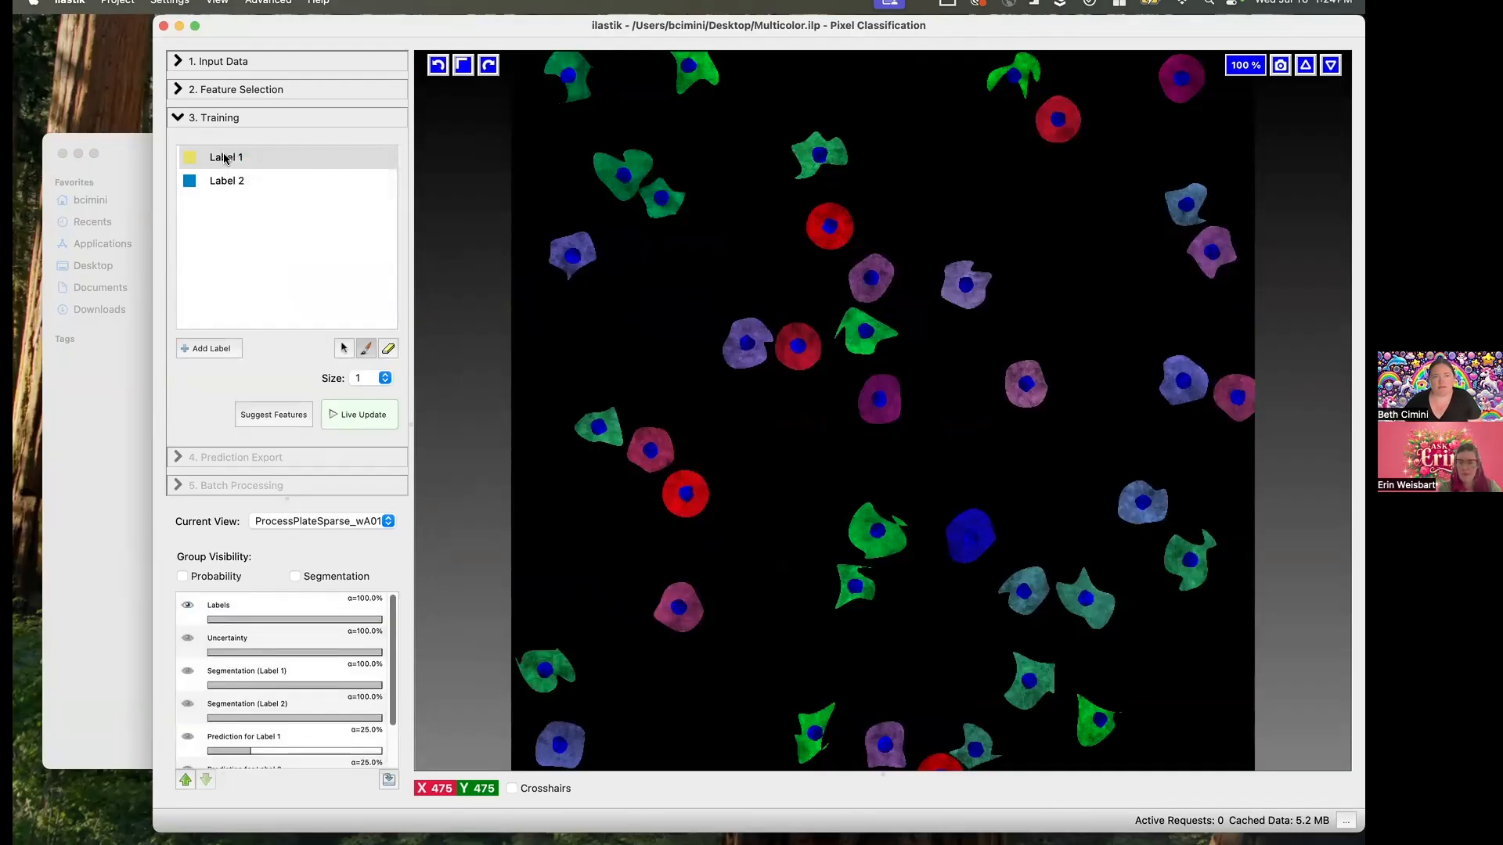
double_click(224, 156)
type("Ba")
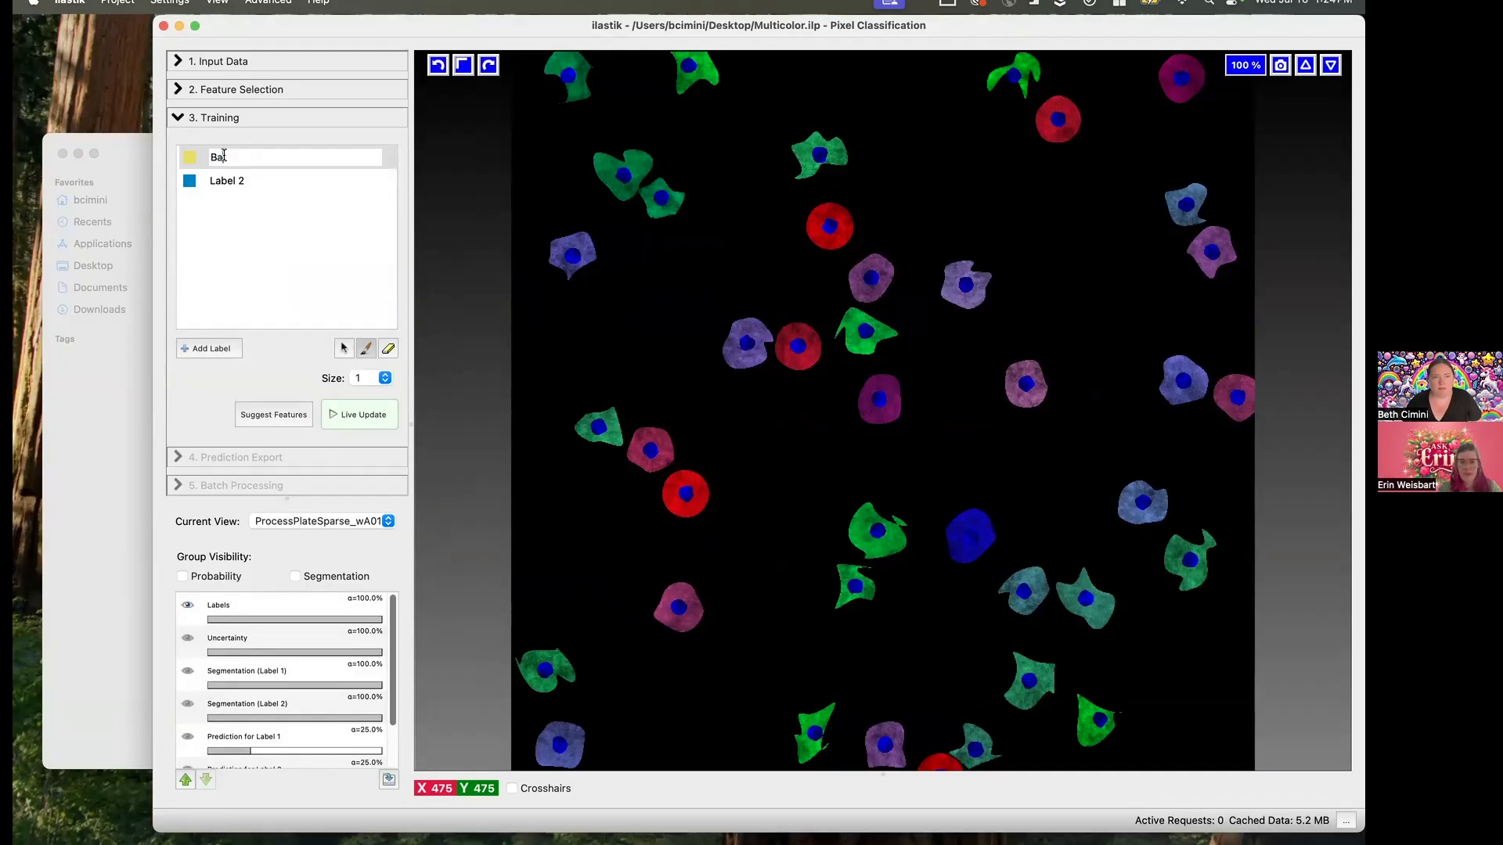
type("ckground")
key("Return")
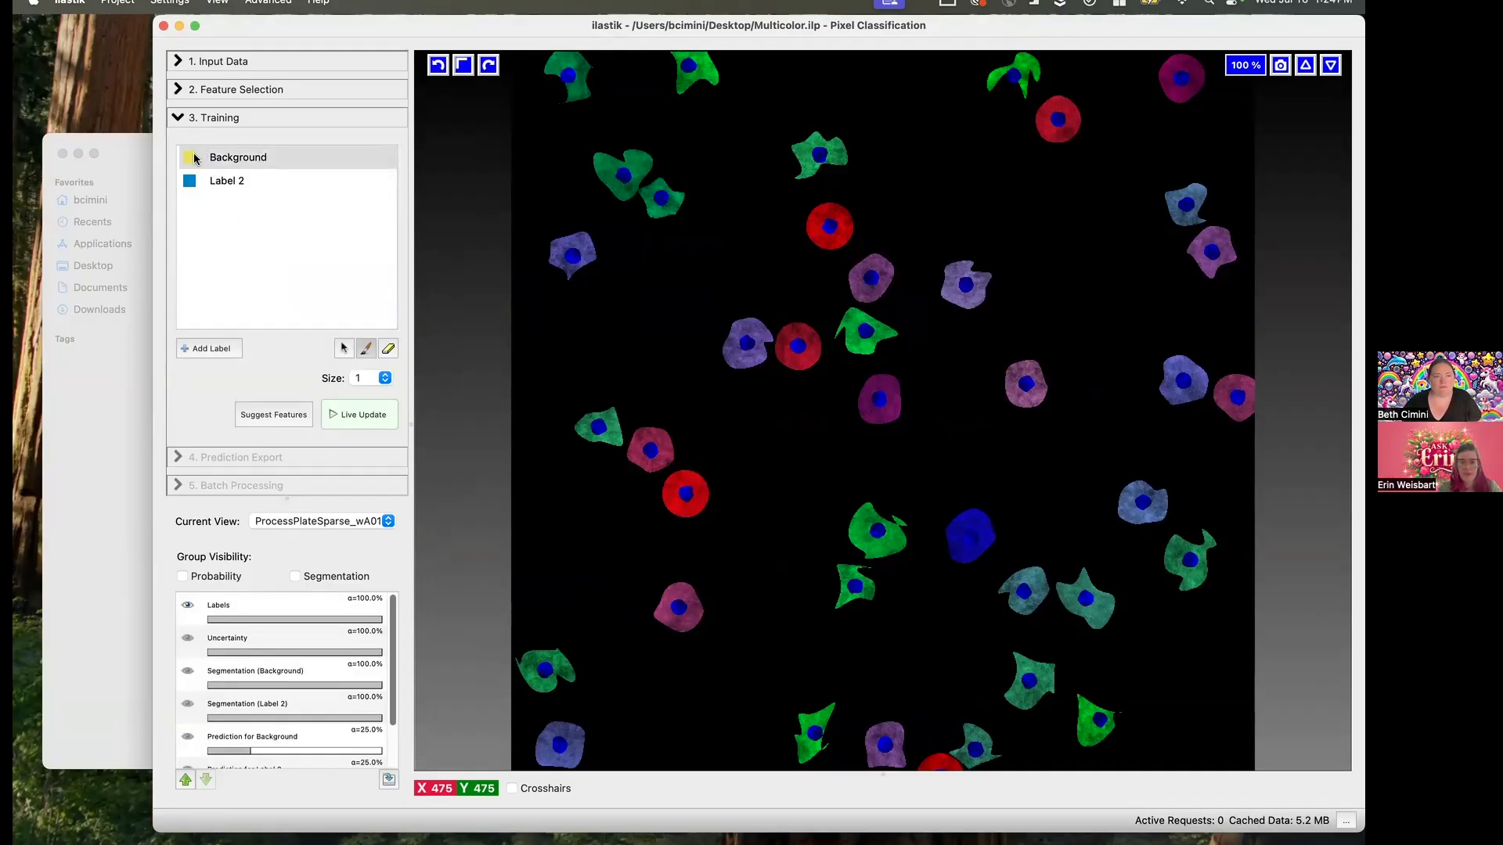
- Set the Background label's probability display color to black, keeping yellow for drawing
double_click(191, 160)
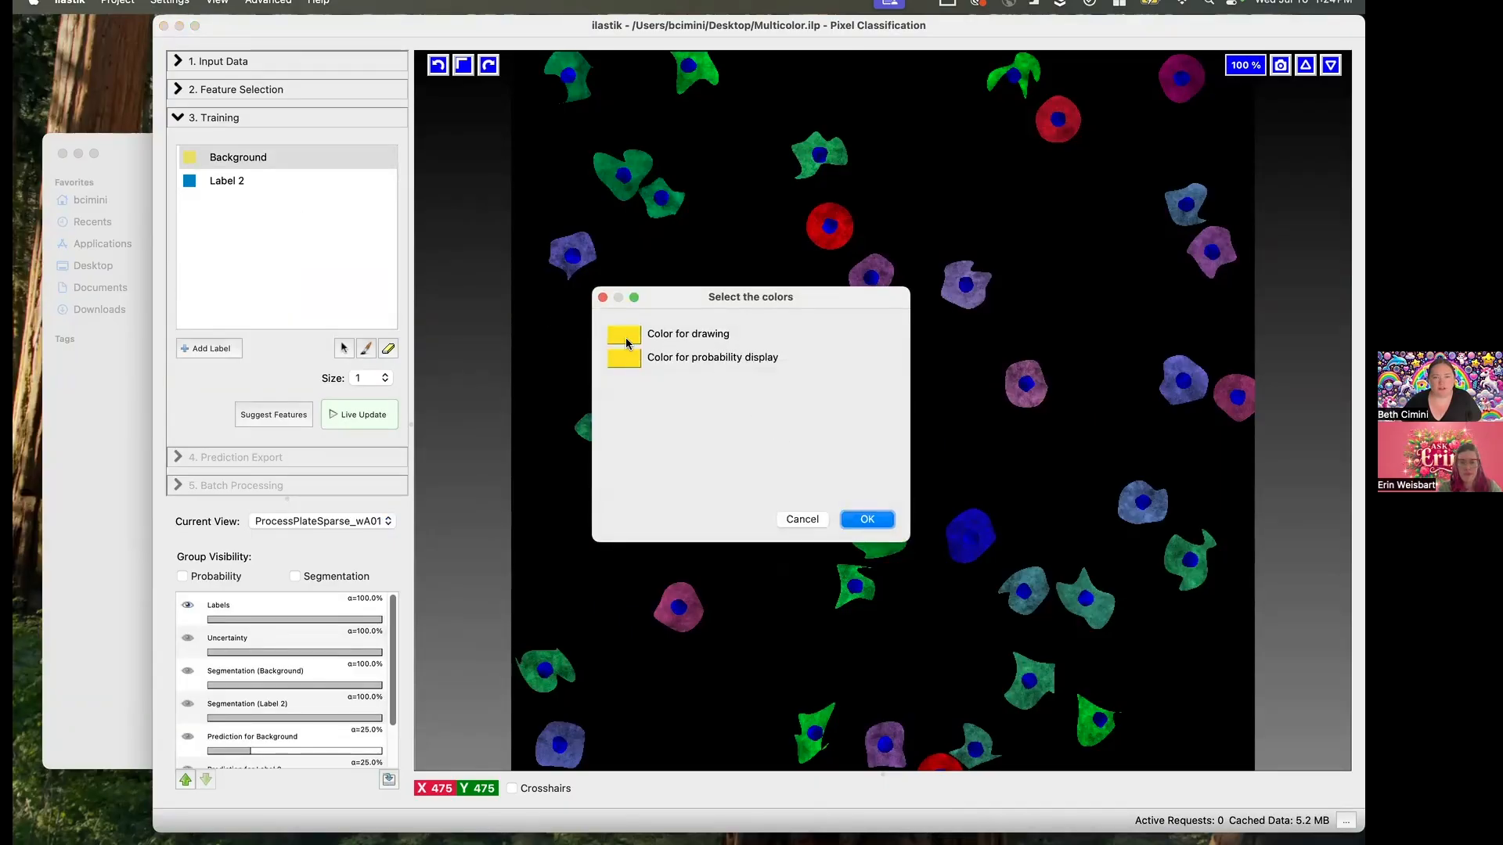
left_click(636, 358)
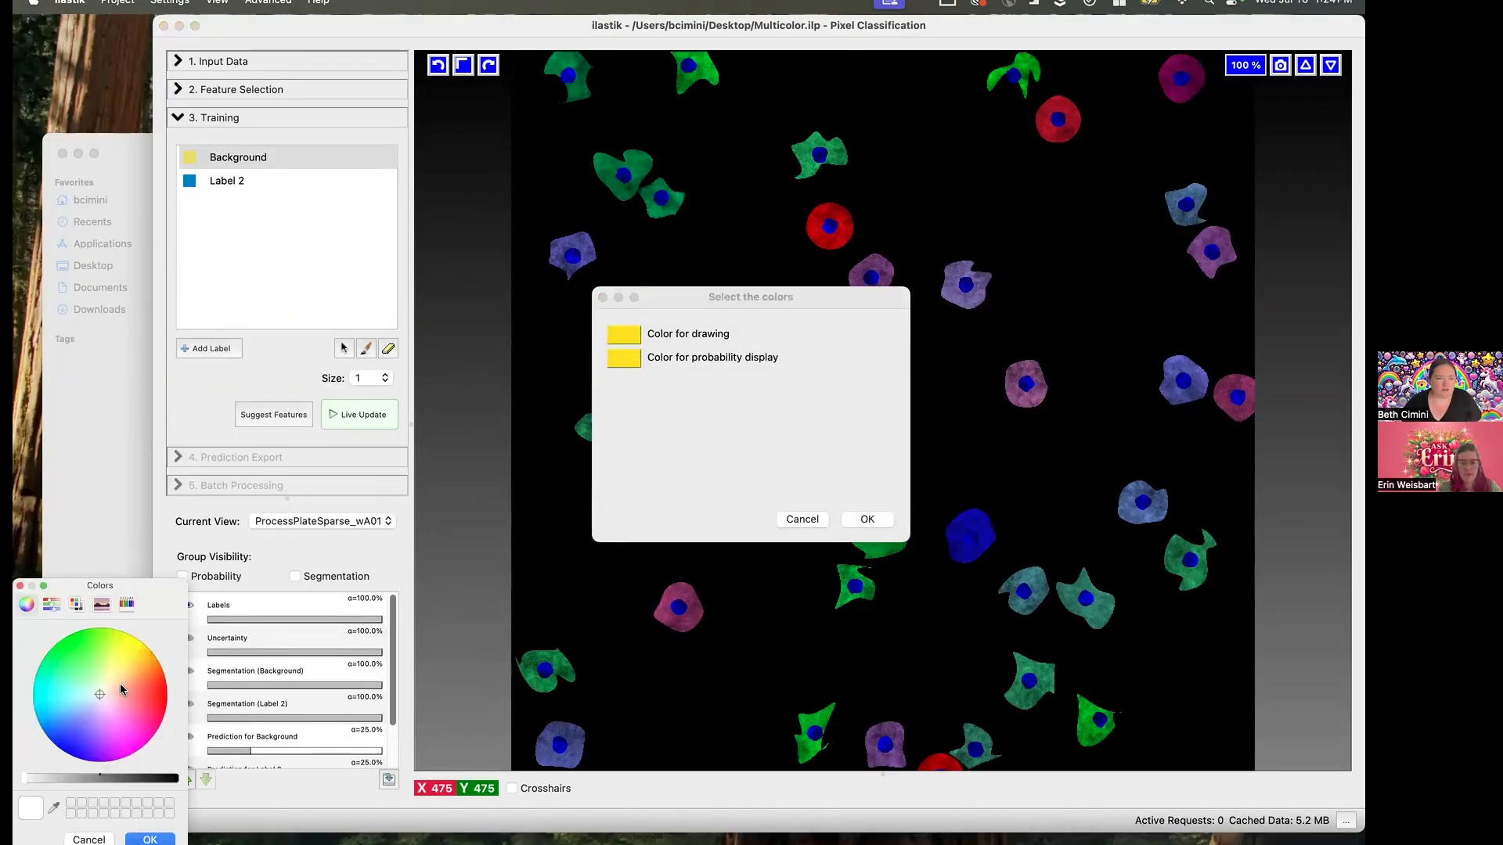
left_click(173, 781)
left_click(150, 838)
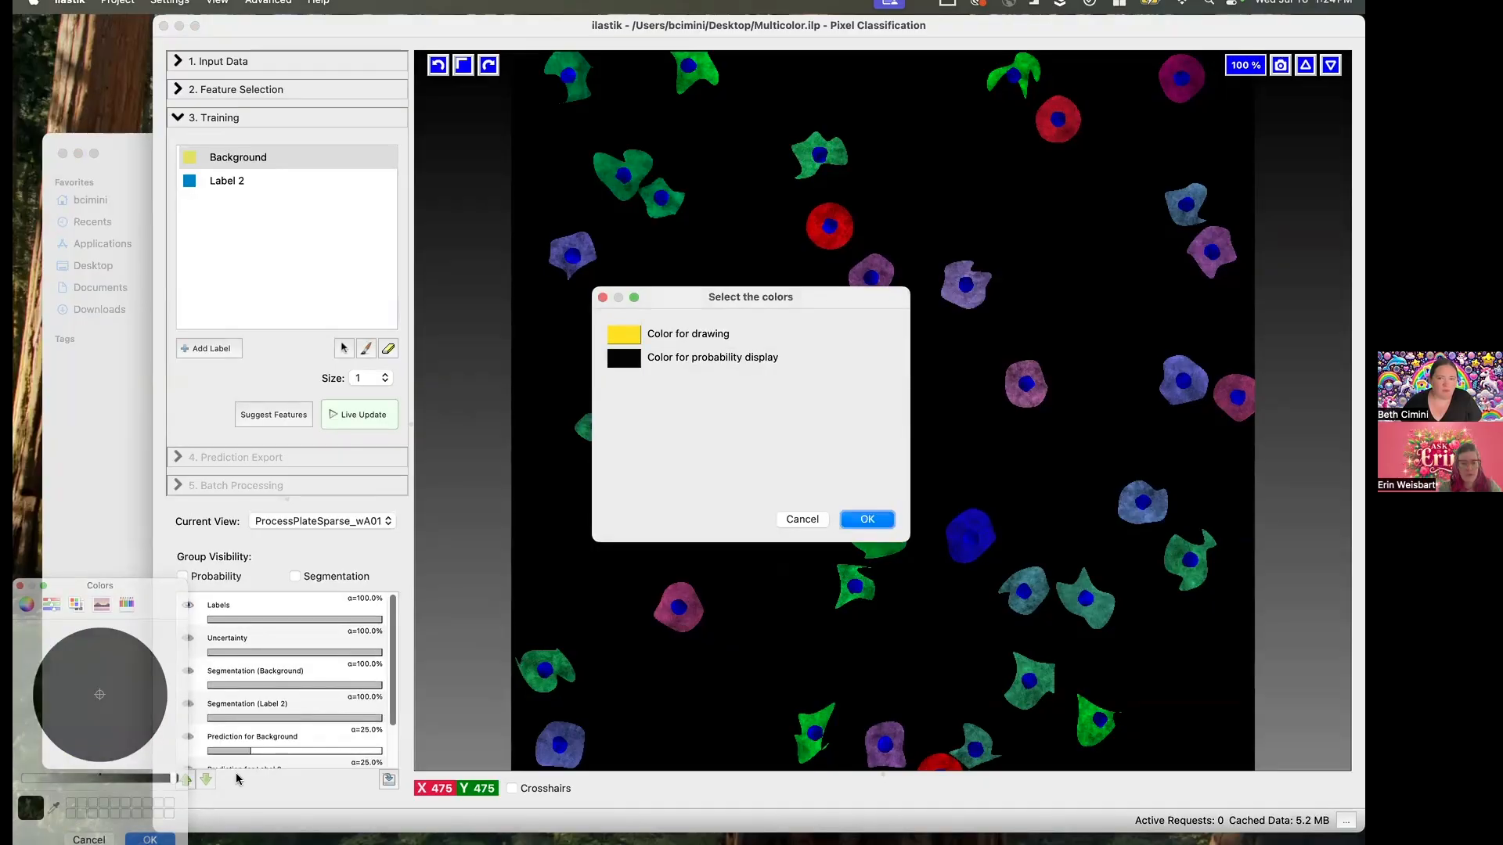
left_click(869, 519)
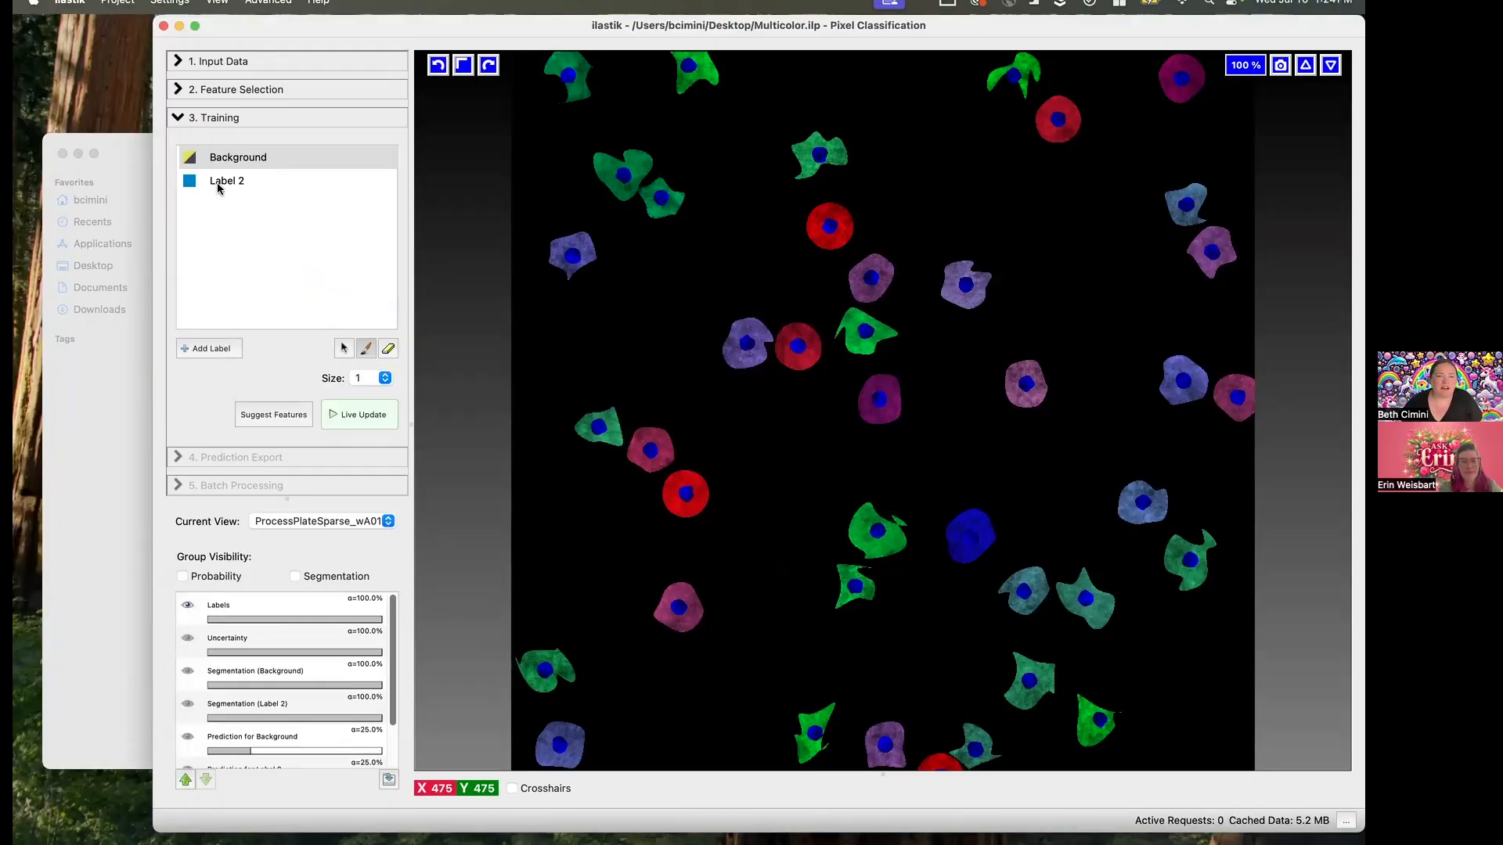
- Rename the second label as Nuclei and add a third label named Cell
right_click(218, 181)
double_click(218, 181)
type("Nuclei")
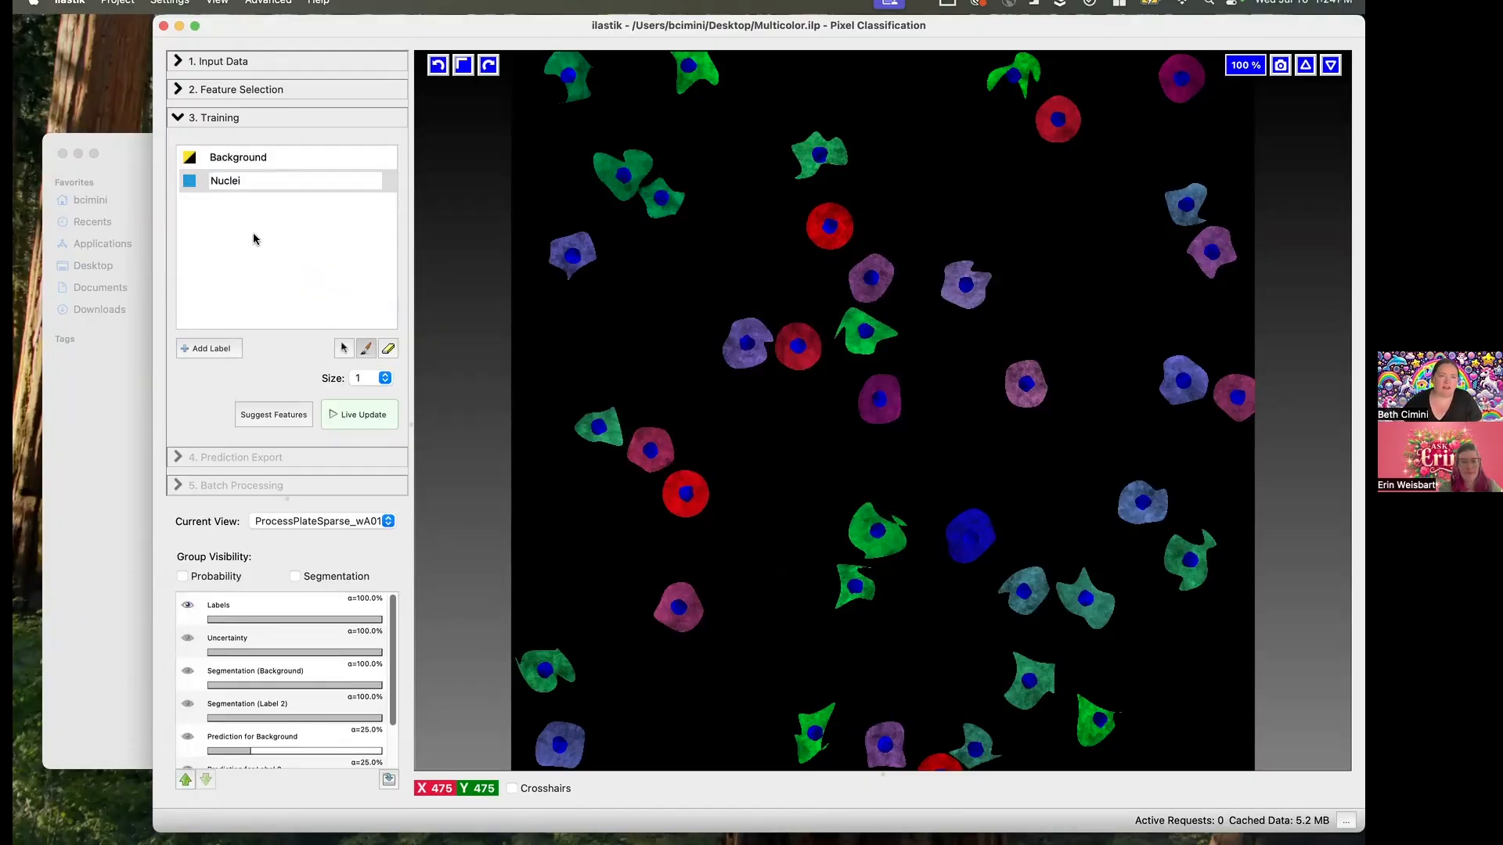
key("Return")
left_click(210, 348)
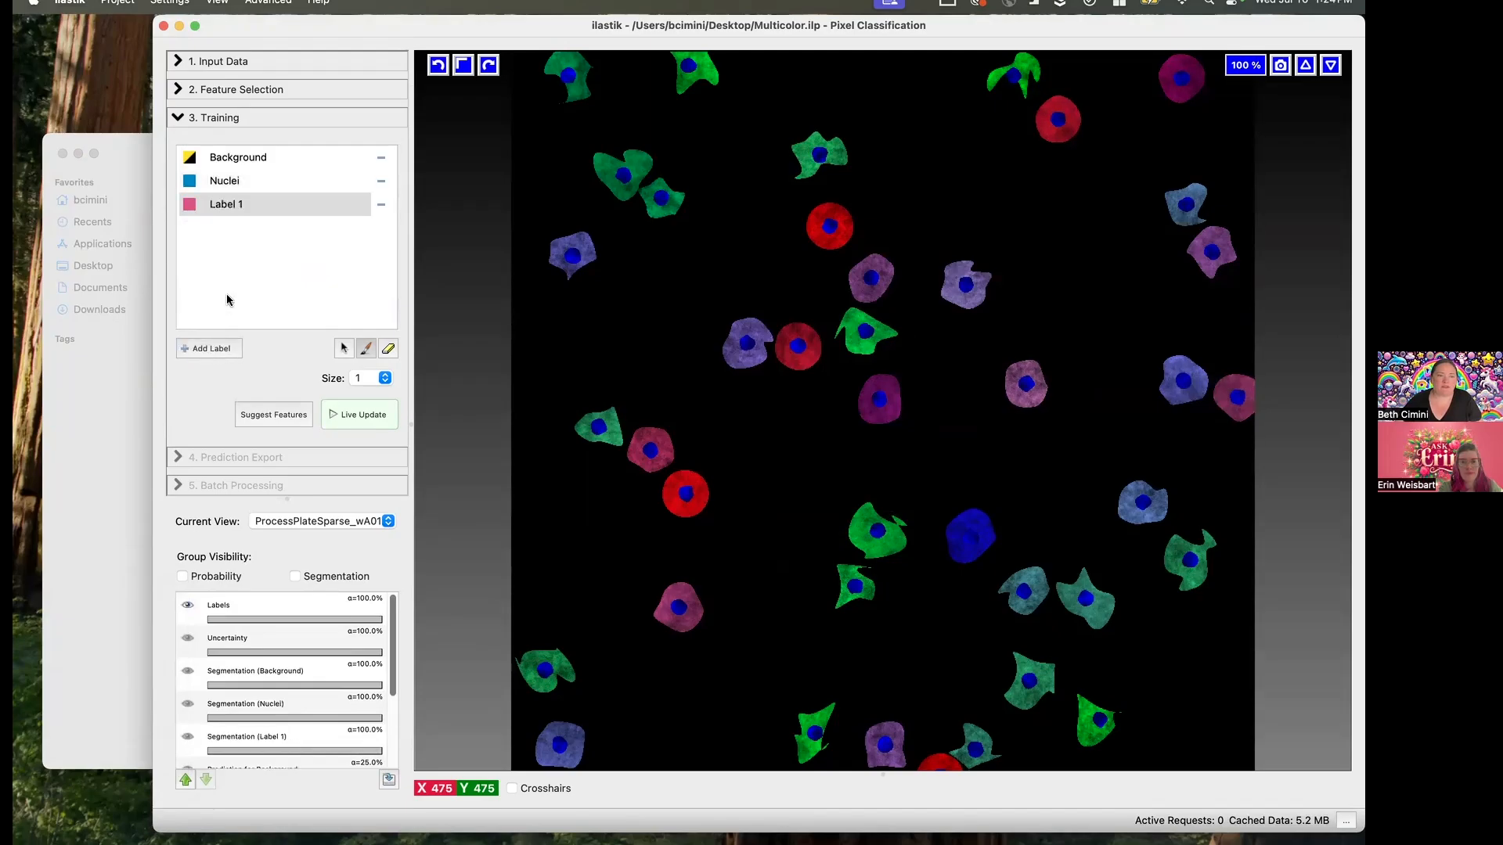
double_click(230, 202)
type("Cell")
key("Return")
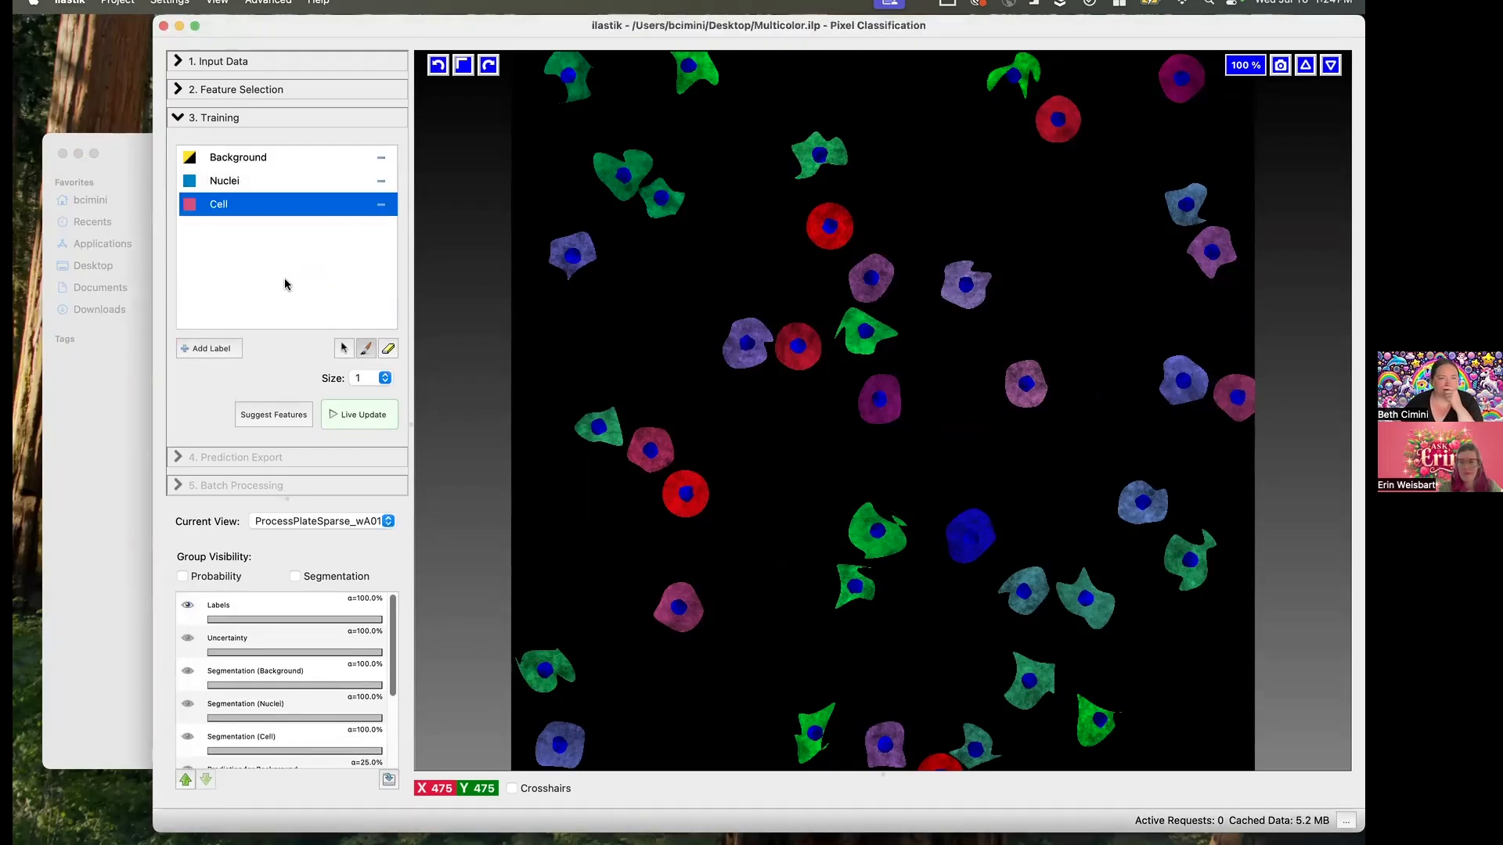
- Paint small Background, Nuclei and Cell training marks on and around the lavender cell, and turn on live prediction updates
left_click(270, 164)
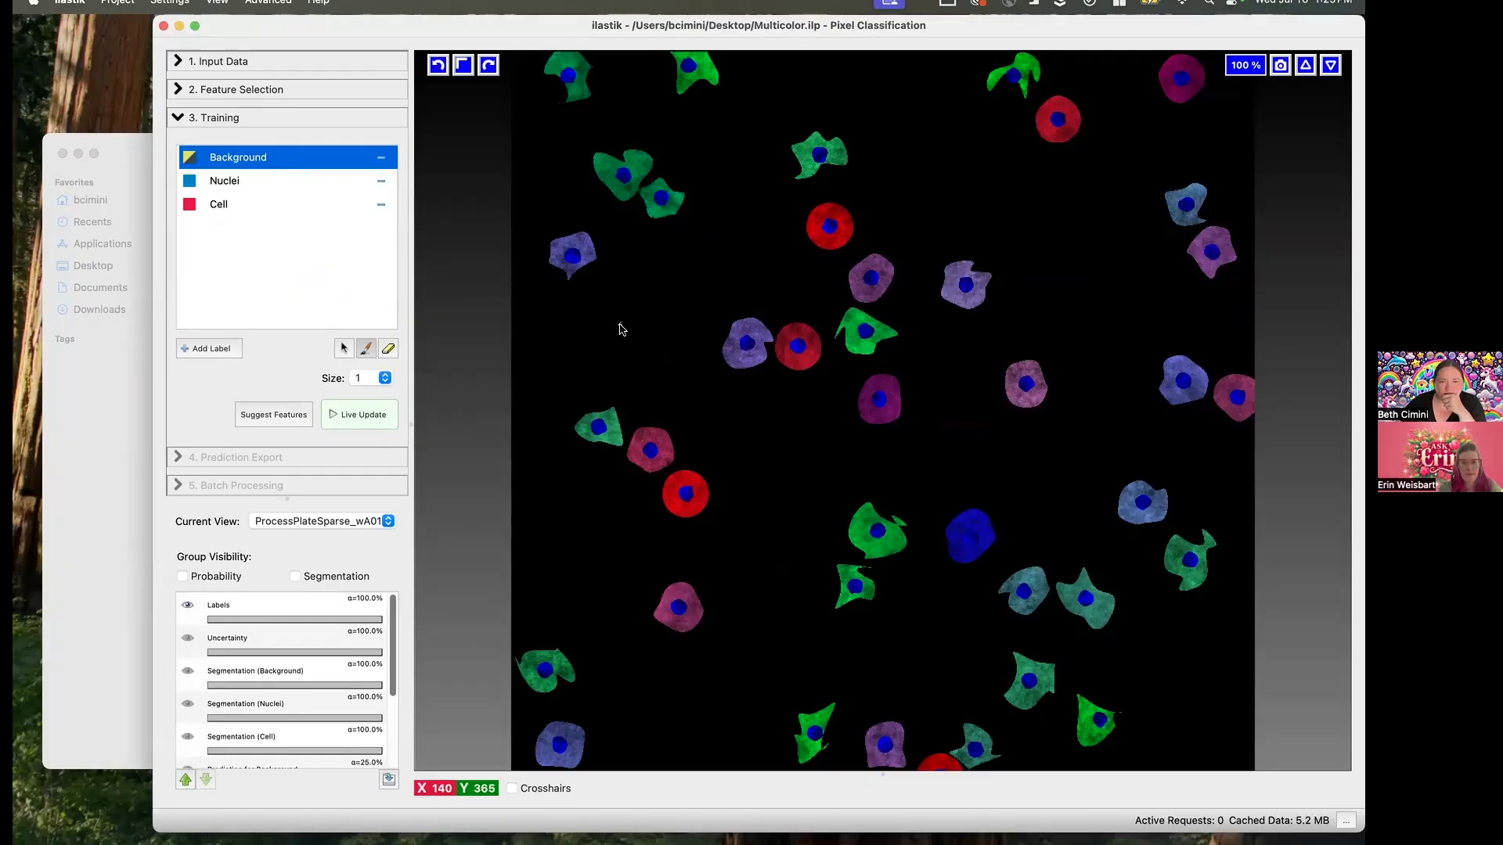
left_click_drag(619, 324, 718, 332)
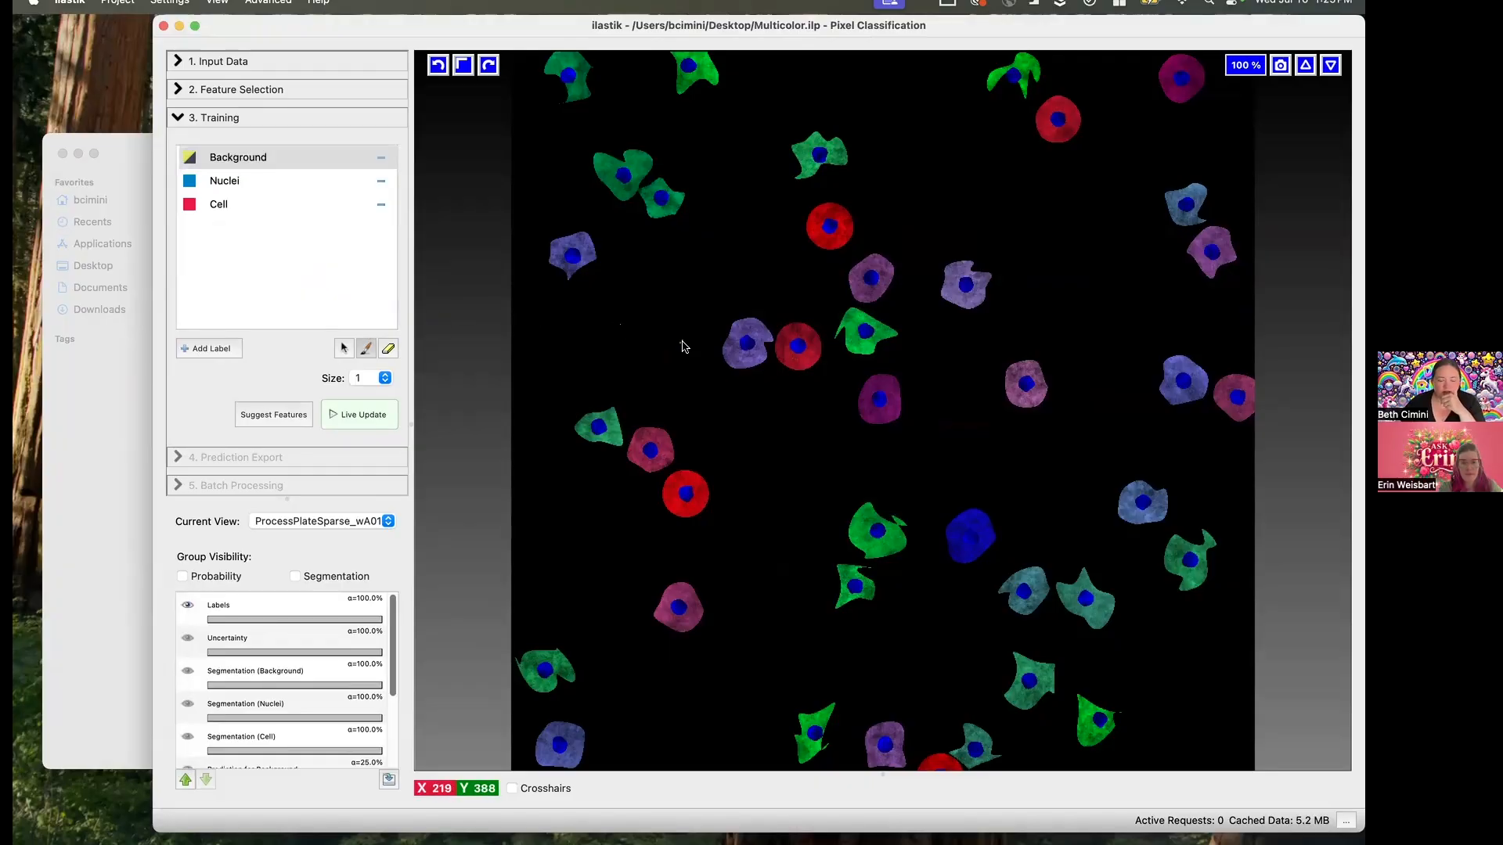
scroll(680, 360, "up", 10)
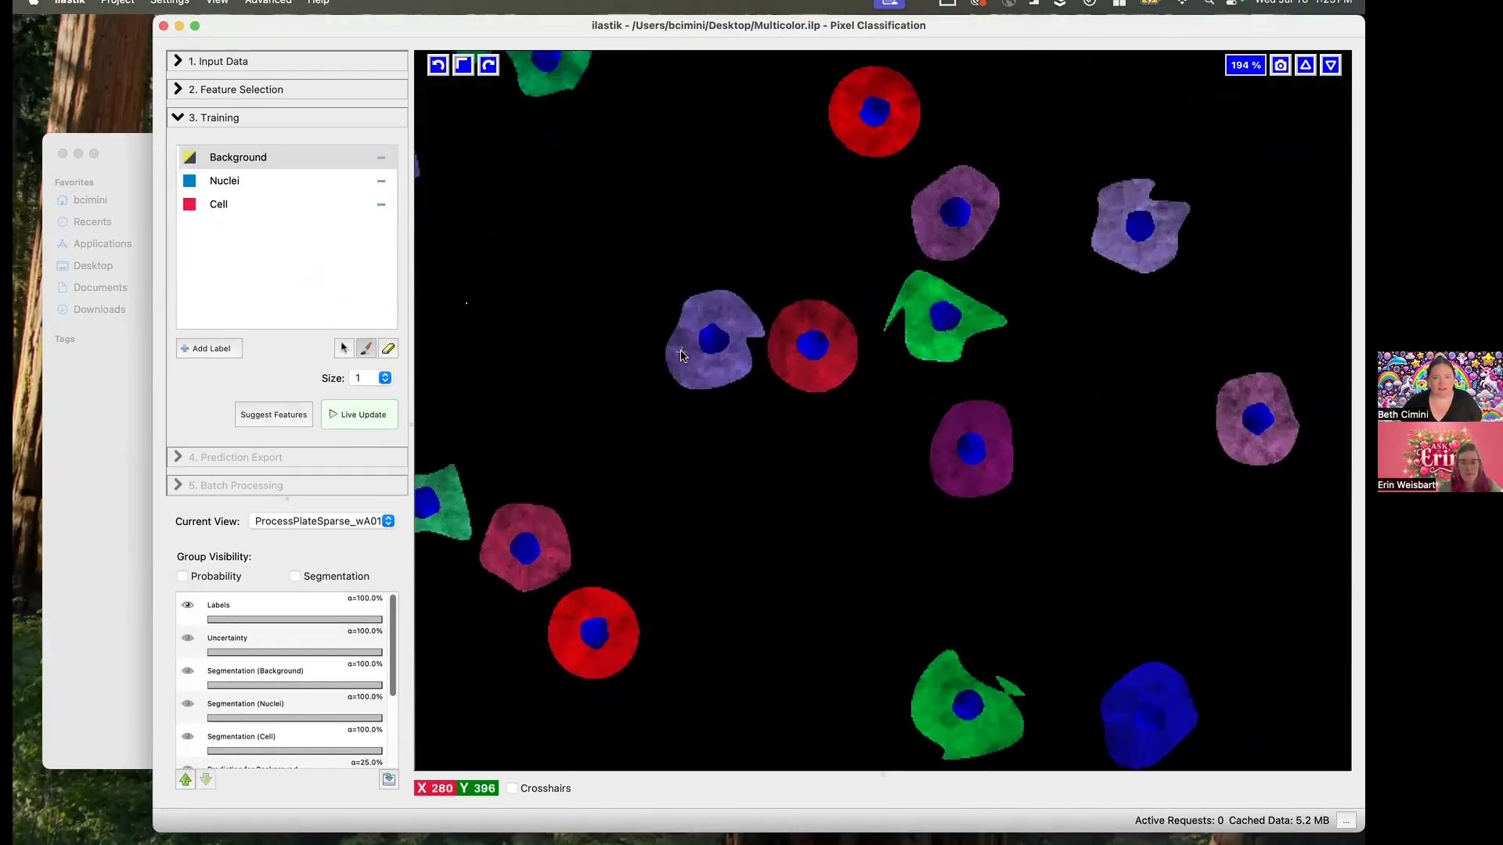
left_click(225, 184)
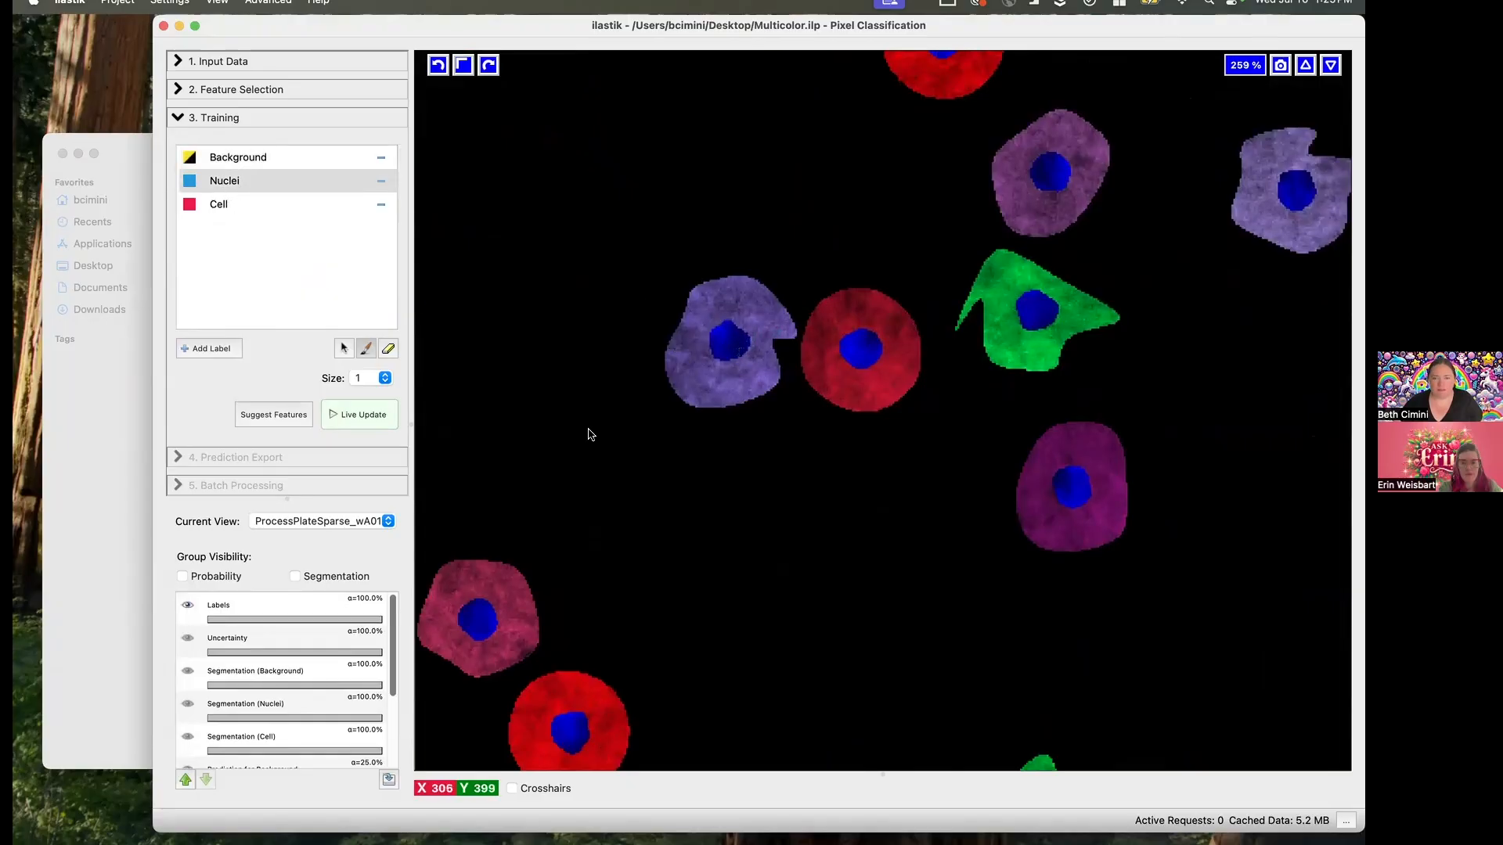
left_click(228, 206)
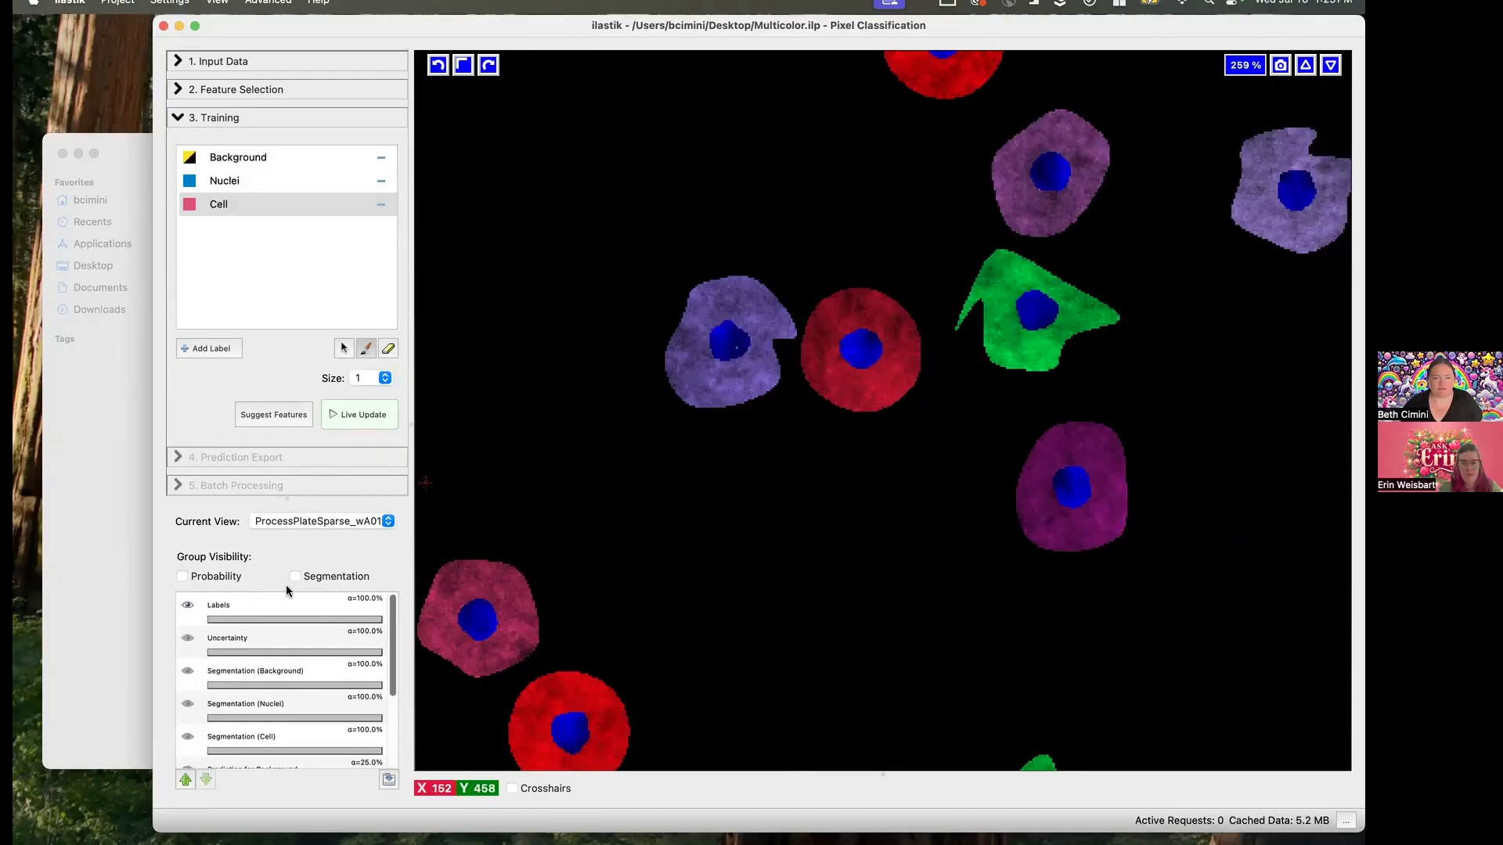
left_click(341, 420)
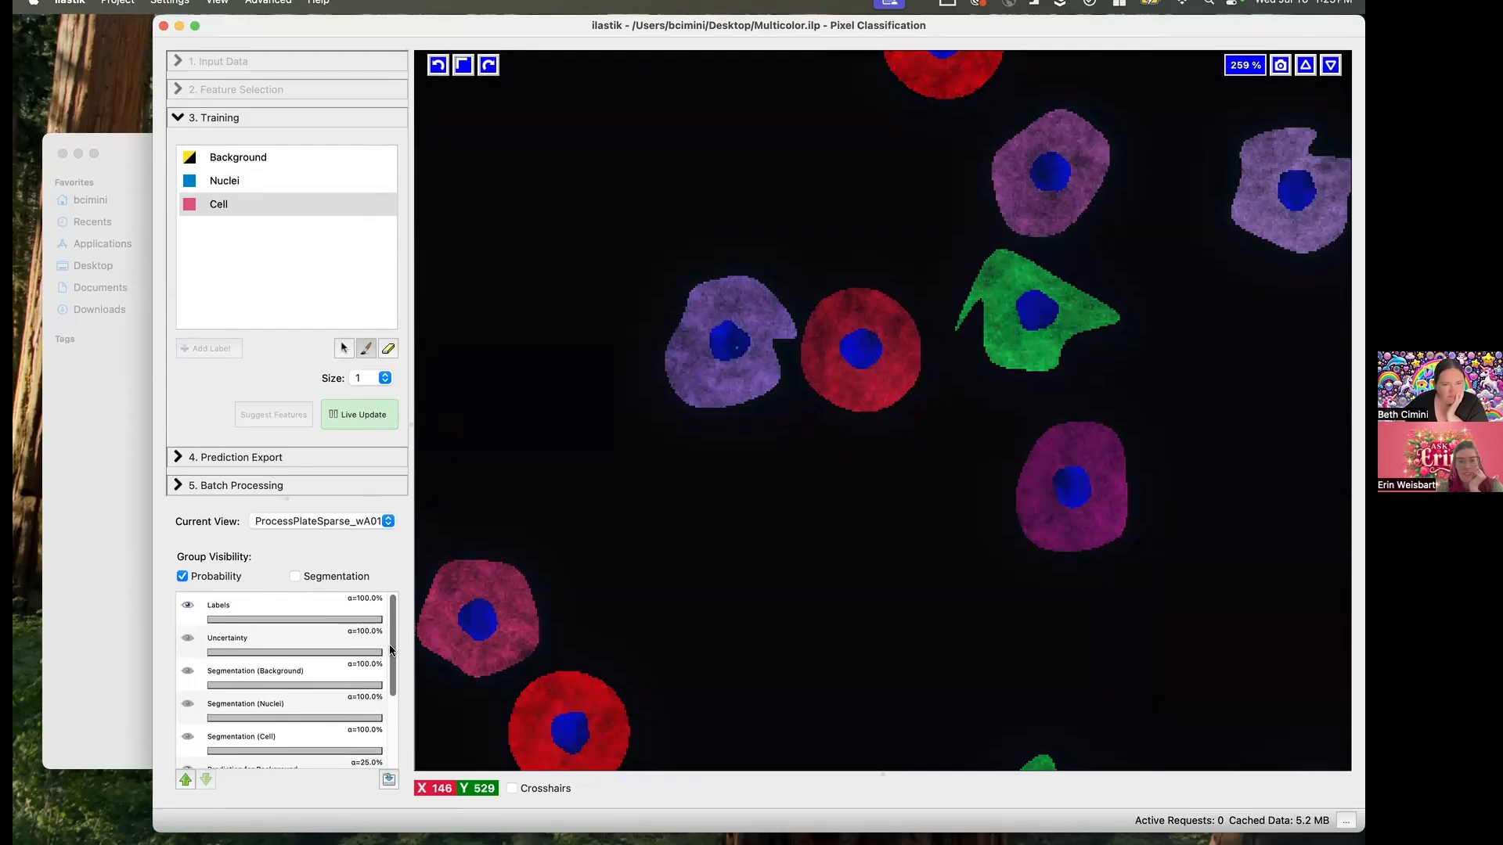
- Compare the segmentation overlay with the probability view by switching it on and off, leaving it hidden
left_click_drag(392, 648, 405, 743)
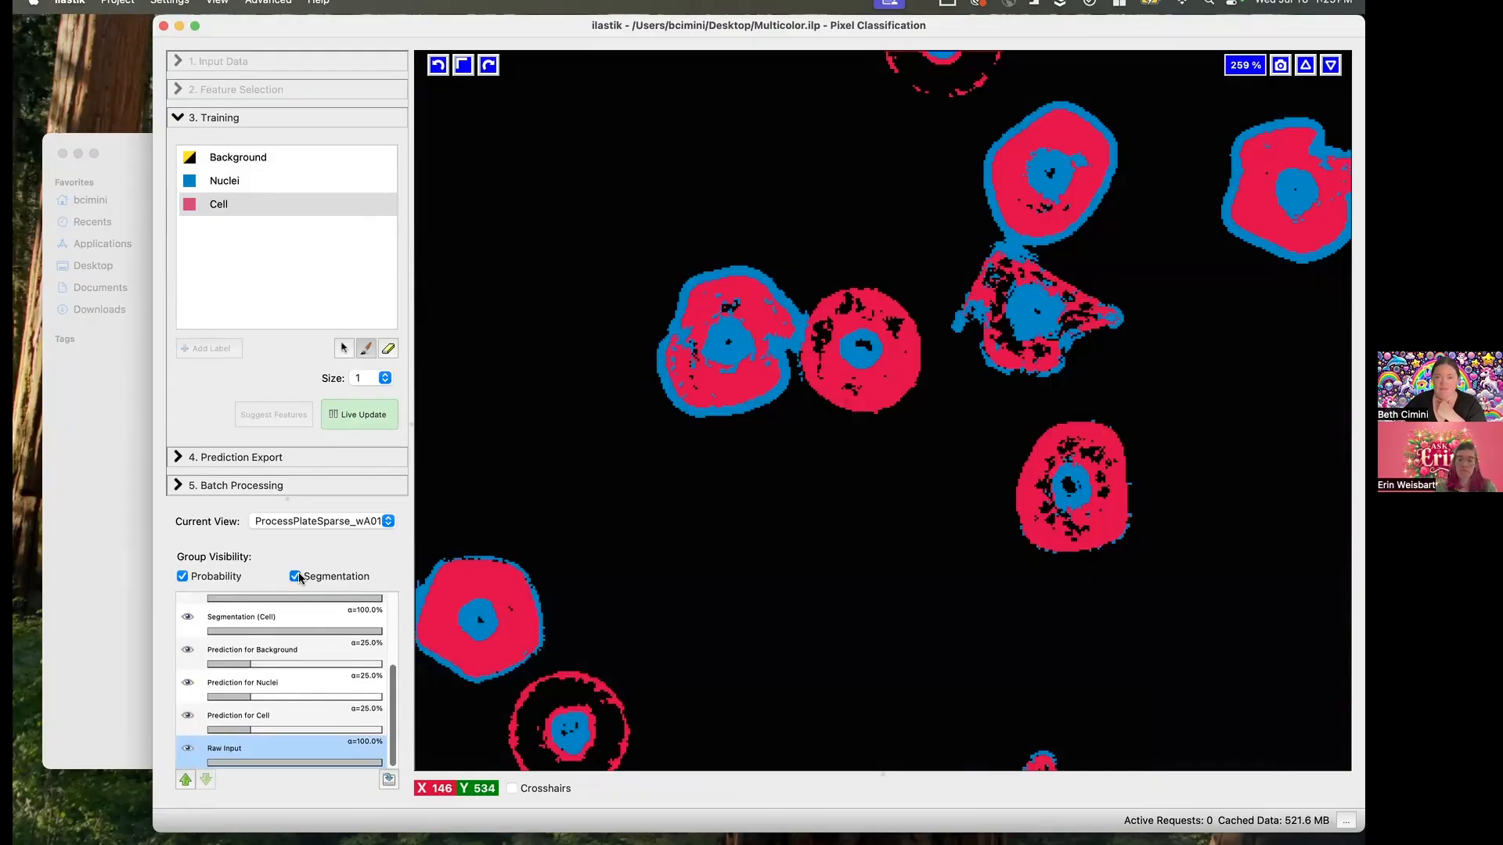
left_click(296, 576)
left_click(296, 576)
left_click(338, 579)
left_click(338, 578)
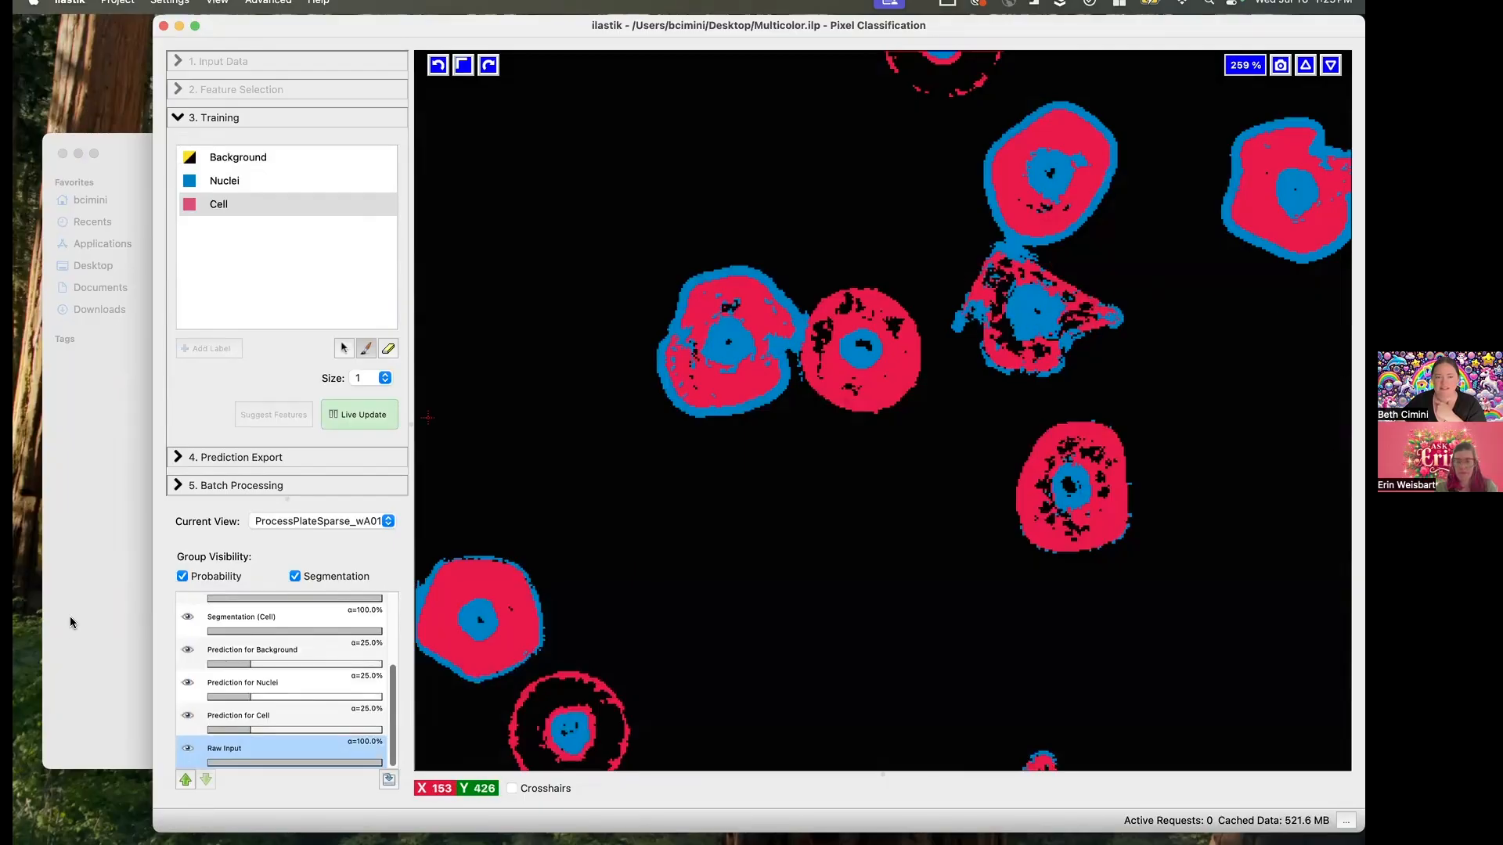
left_click(313, 576)
scroll(316, 596, "up", 5)
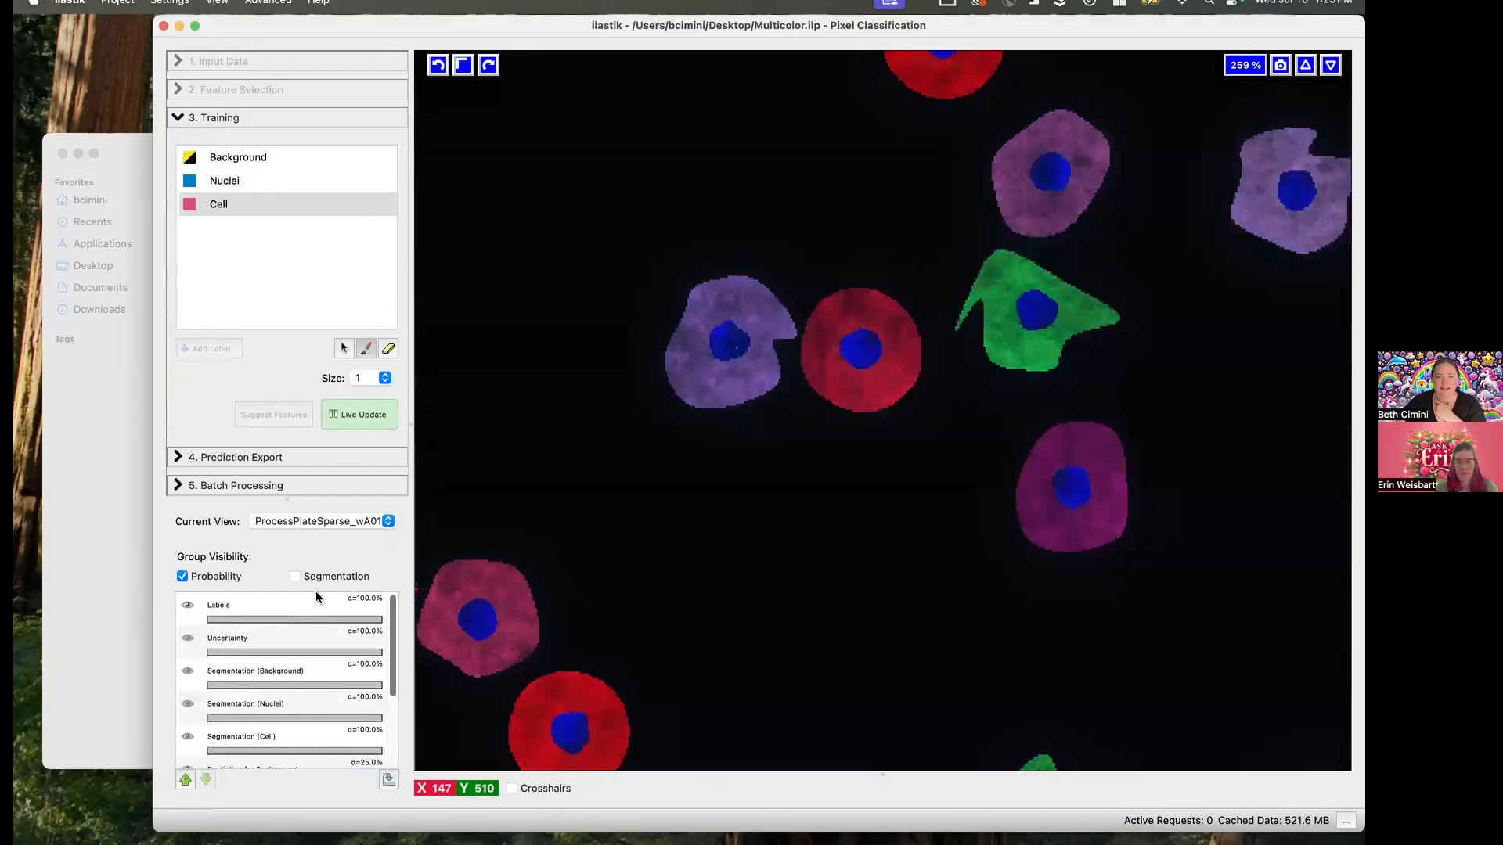
- Show the Uncertainty layer to inspect where the classifier is unsure, and hide it again
left_click(188, 639)
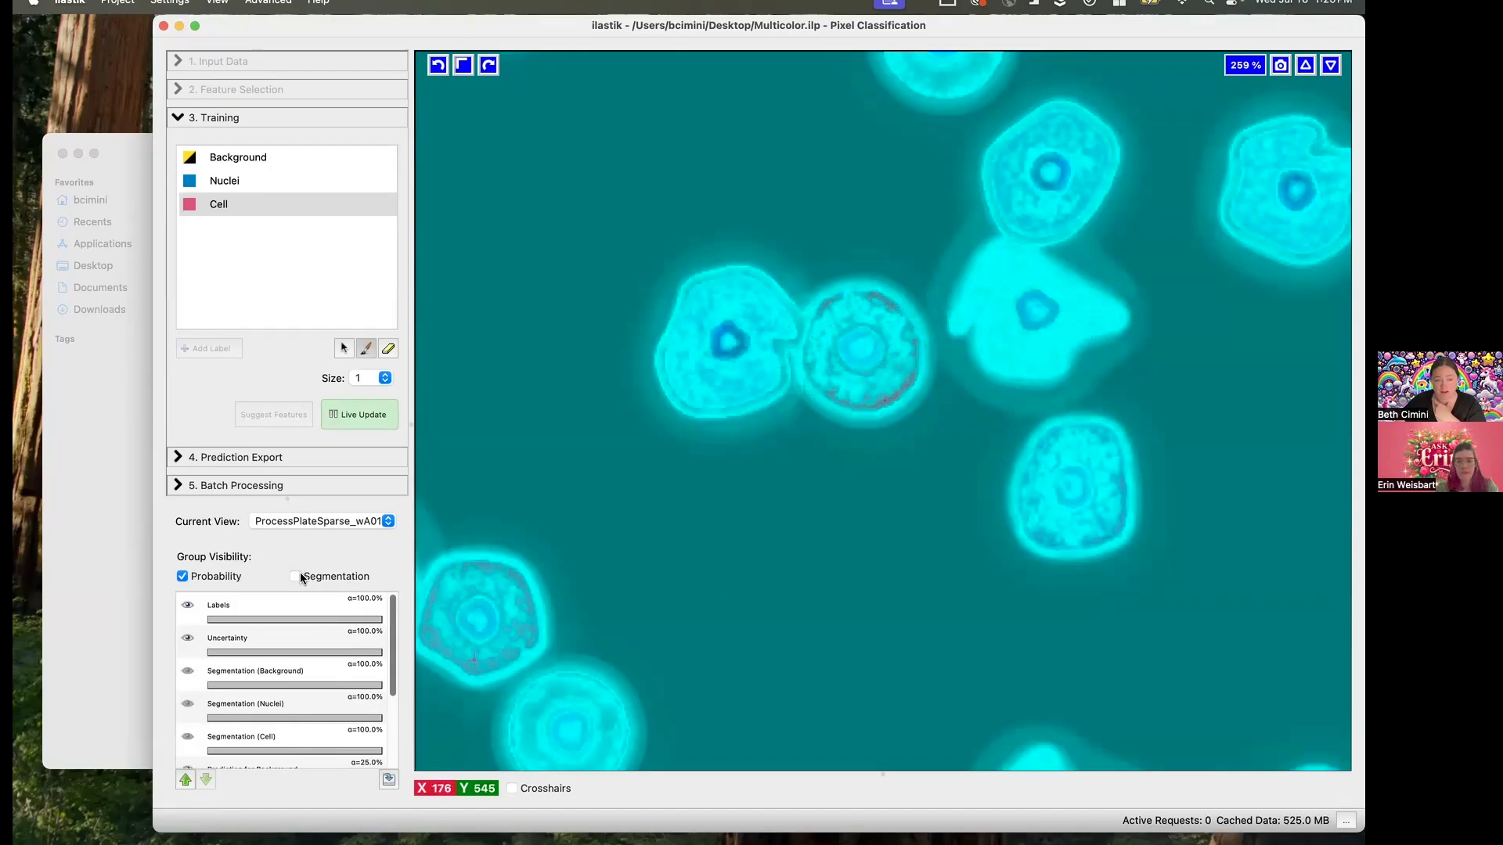
left_click(188, 638)
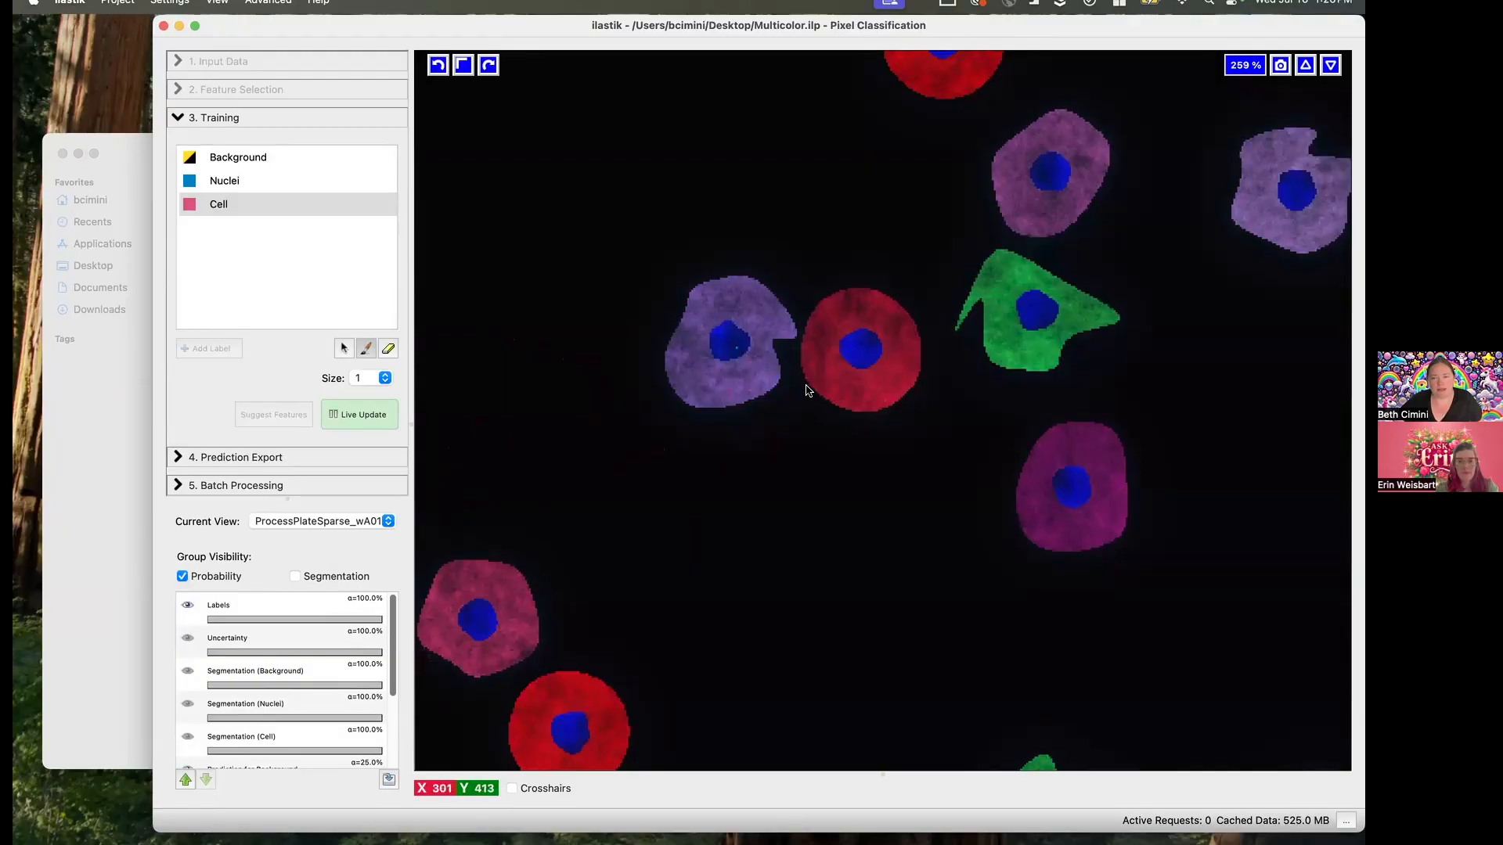
- Set the brush size to 11 and paint a ring of Cell training marks around the nucleus inside the central red cell
left_click(358, 378)
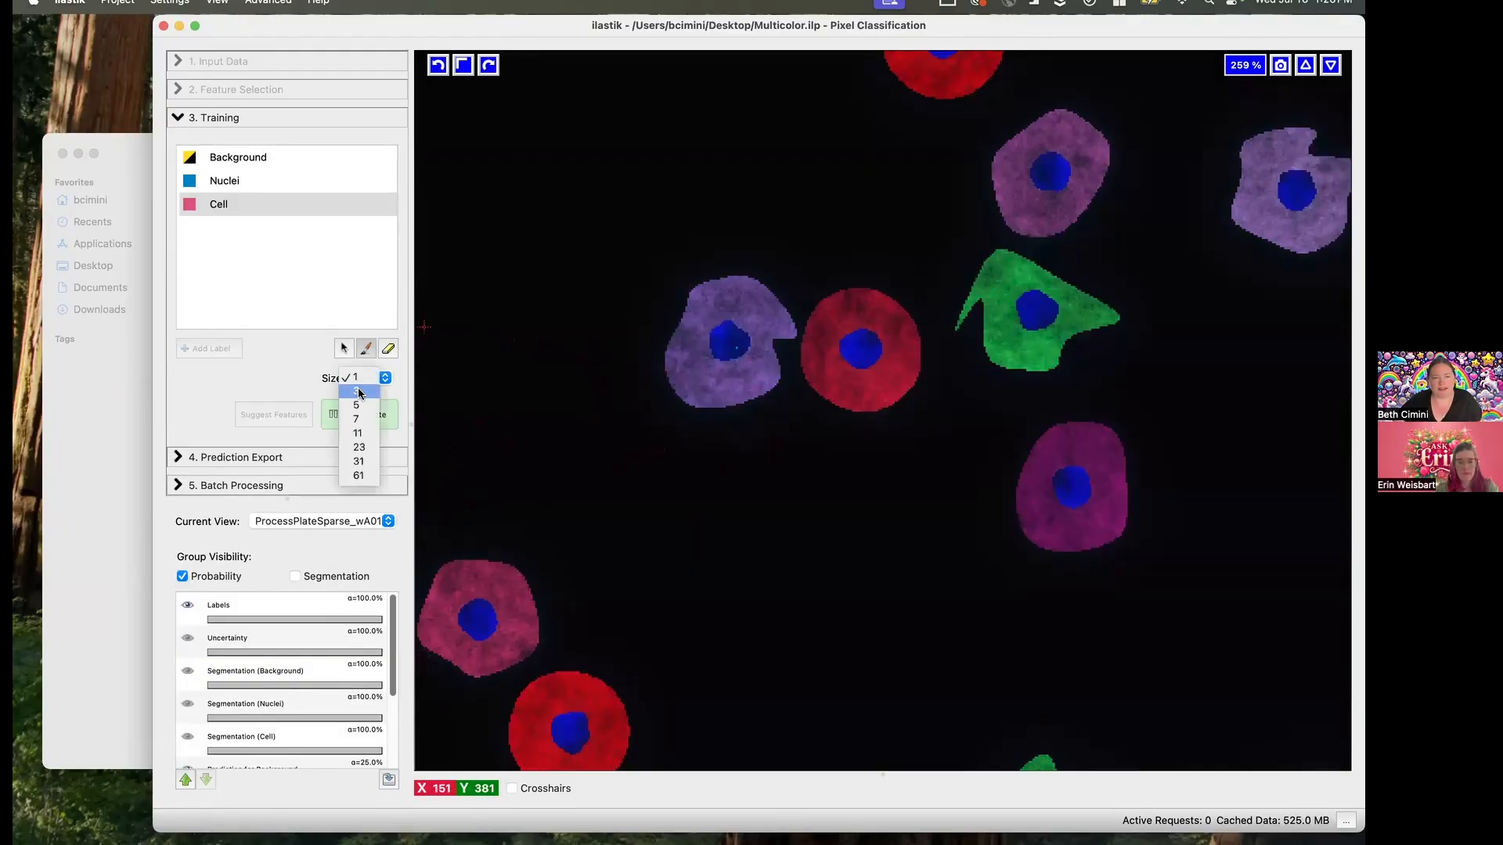
left_click(359, 434)
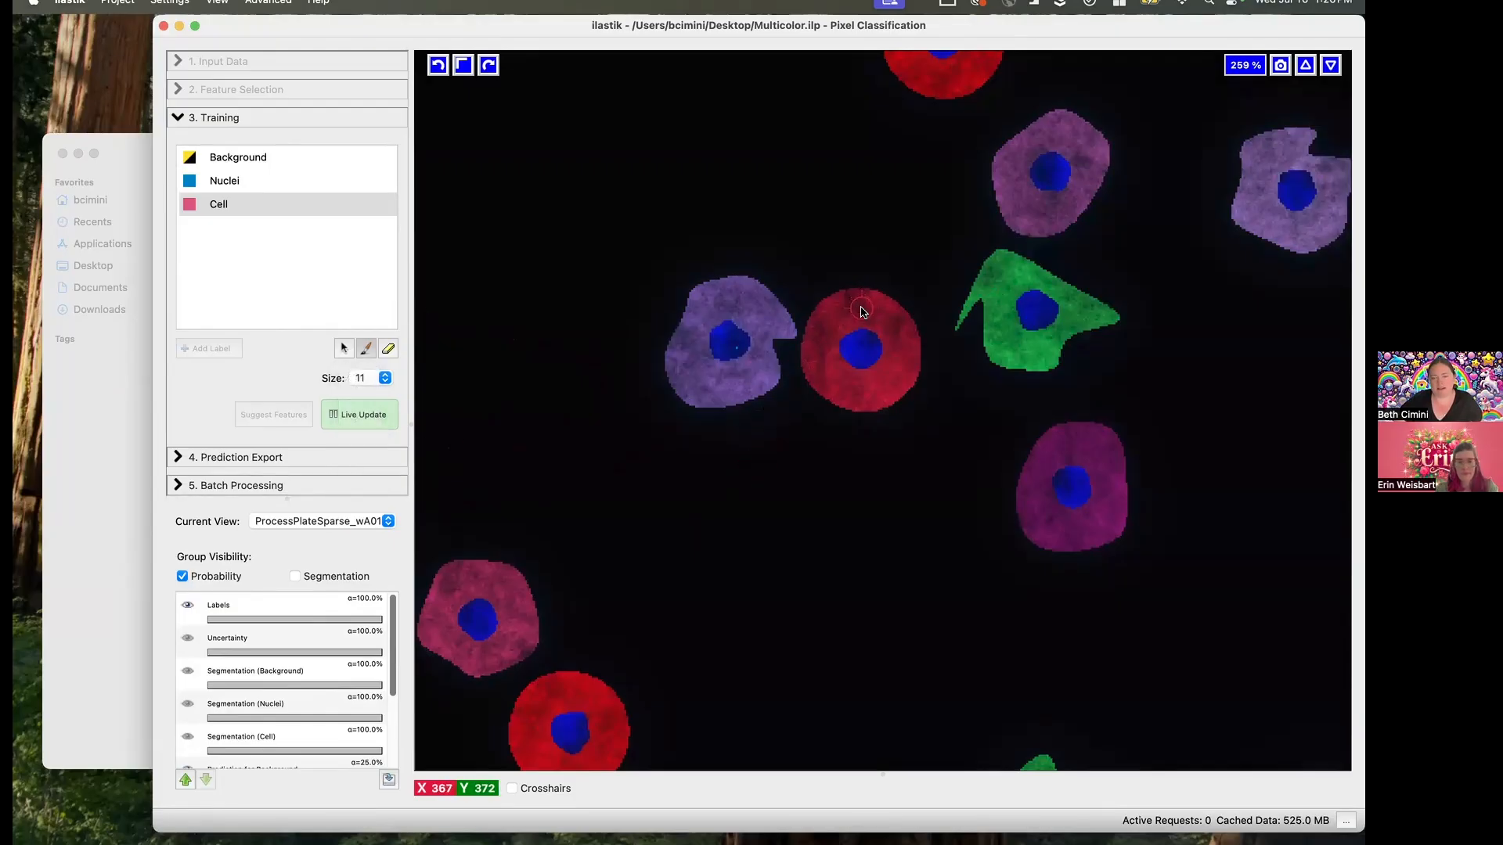
mouse_move(861, 311)
left_mouse_down()
mouse_move(848, 302)
mouse_move(823, 325)
mouse_move(812, 358)
mouse_move(865, 400)
mouse_move(897, 358)
mouse_move(876, 307)
left_mouse_up()
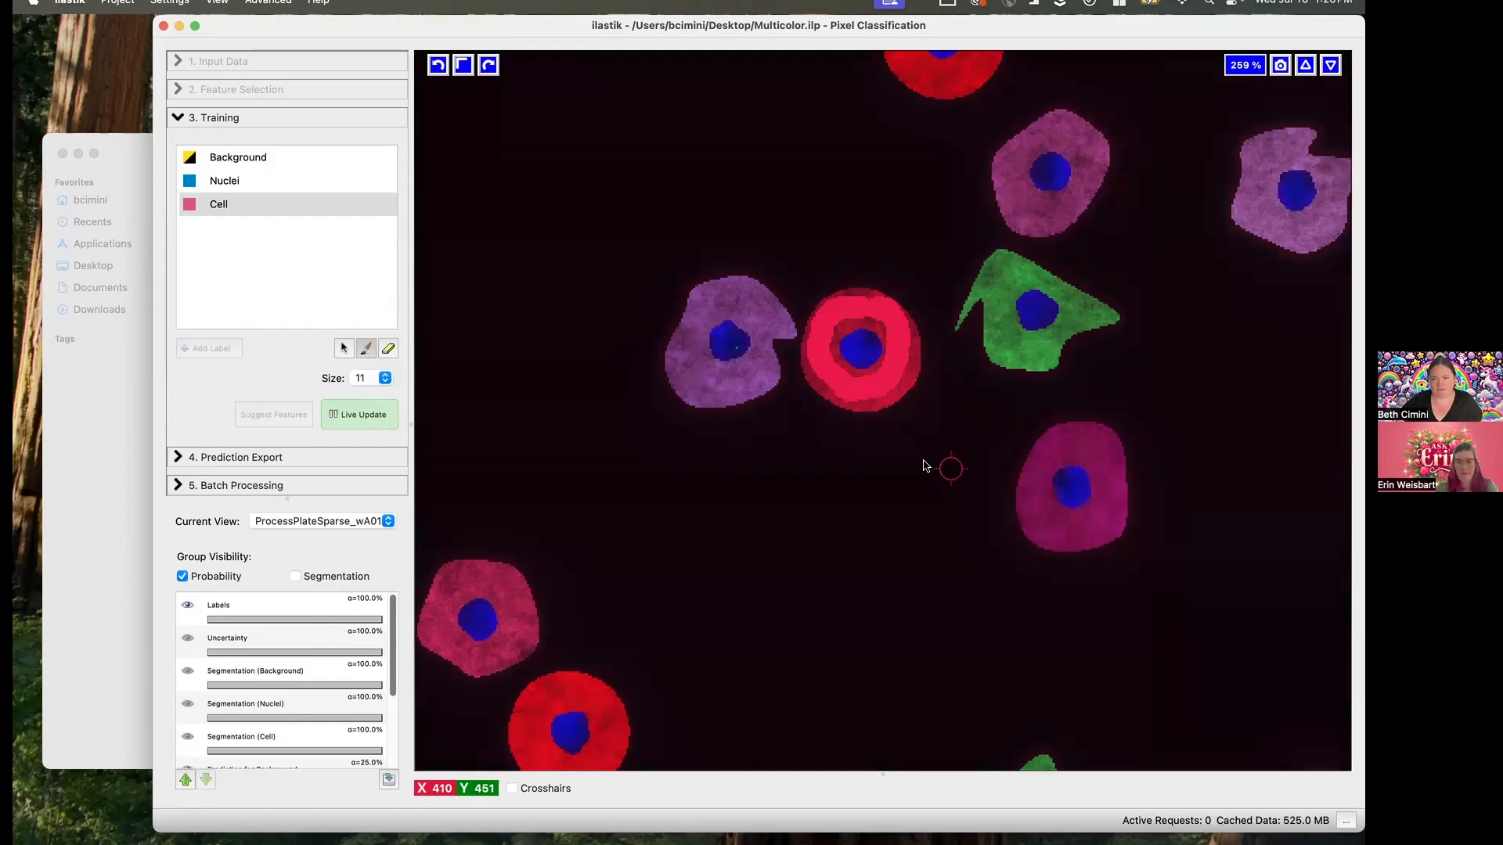
- Compare the segmentation with the underlying cell image by switching the overlay on and off, leaving it hidden
left_click(295, 576)
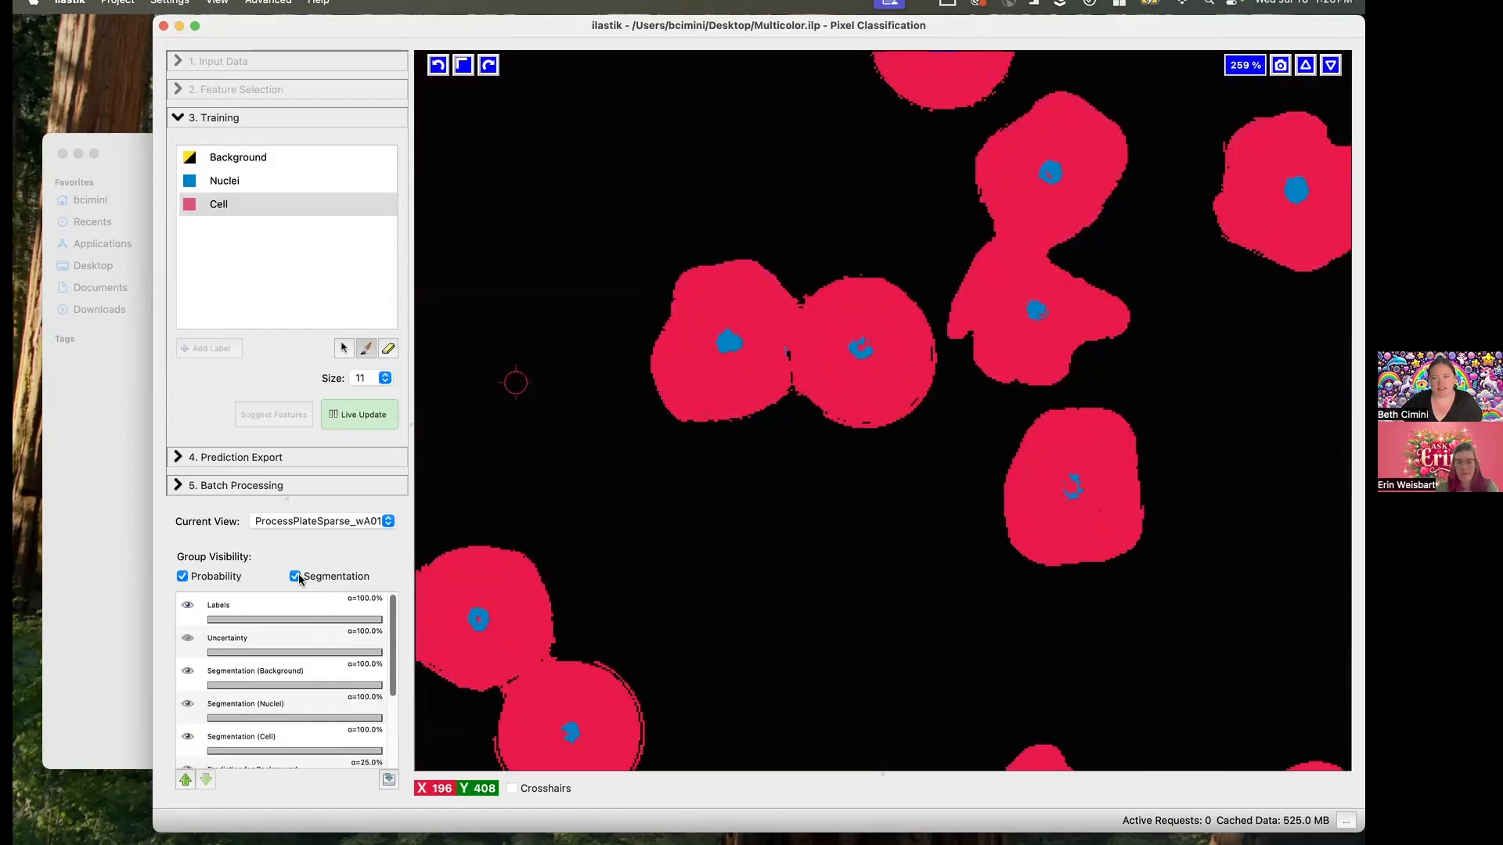
left_click(296, 577)
left_click(295, 577)
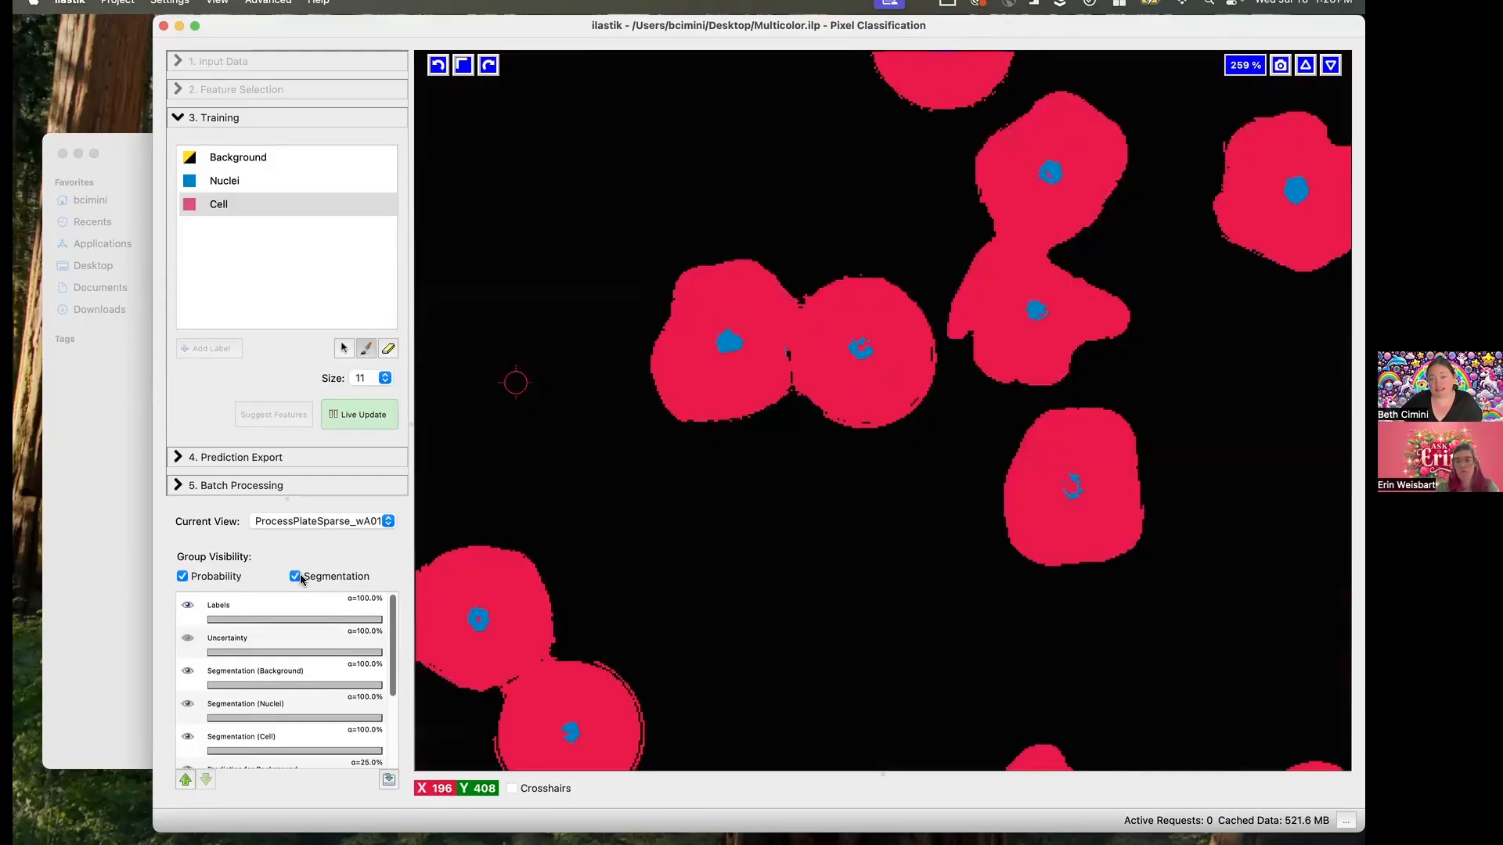
left_click(296, 577)
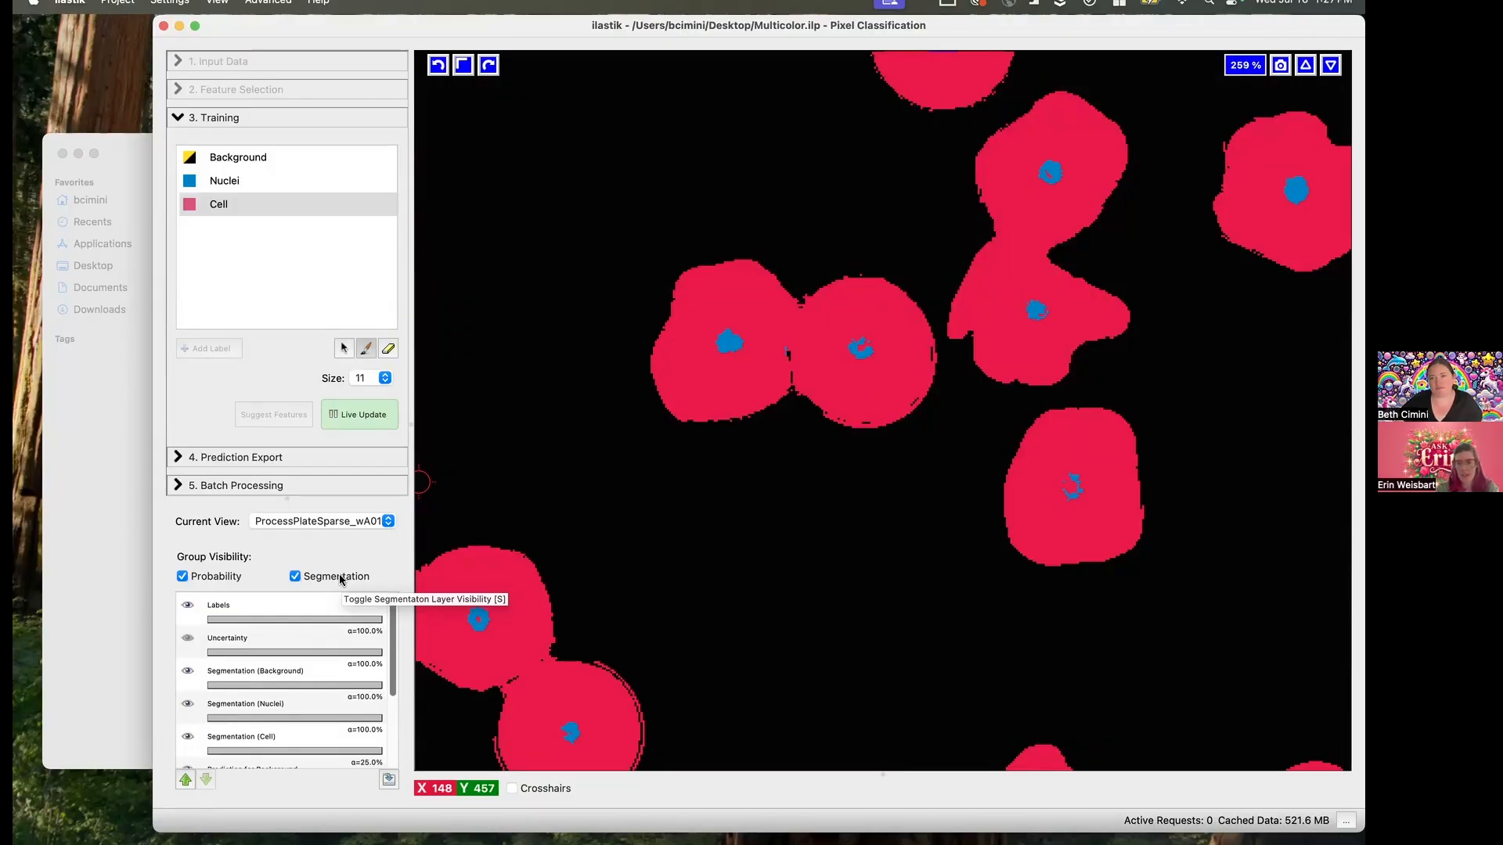
left_click(340, 578)
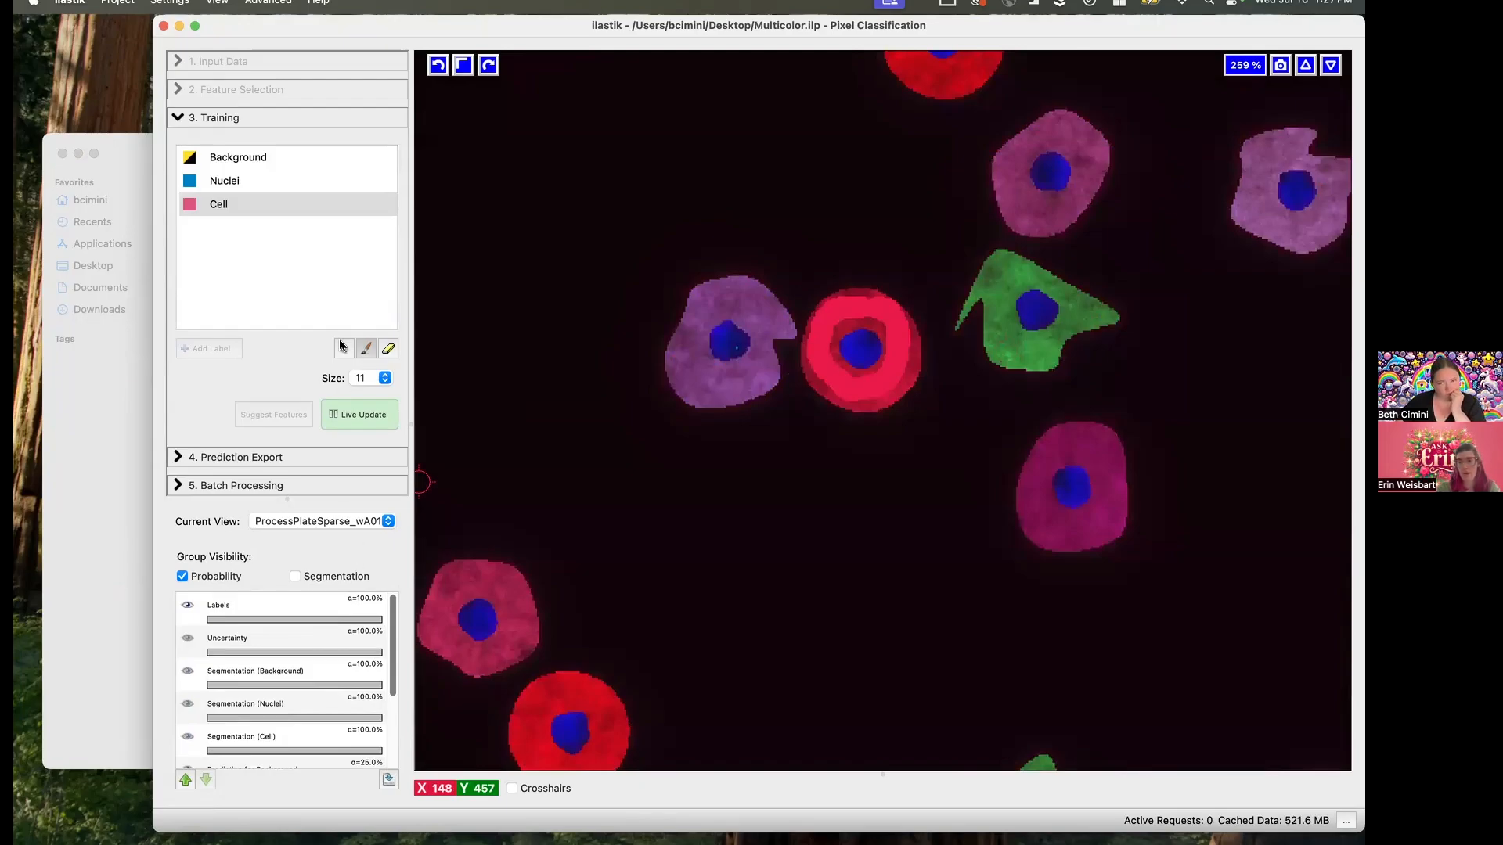
- Pause live updates, run Filter Method feature selection for 7 features, review the suggested feature names, and cancel without applying them
left_click(349, 424)
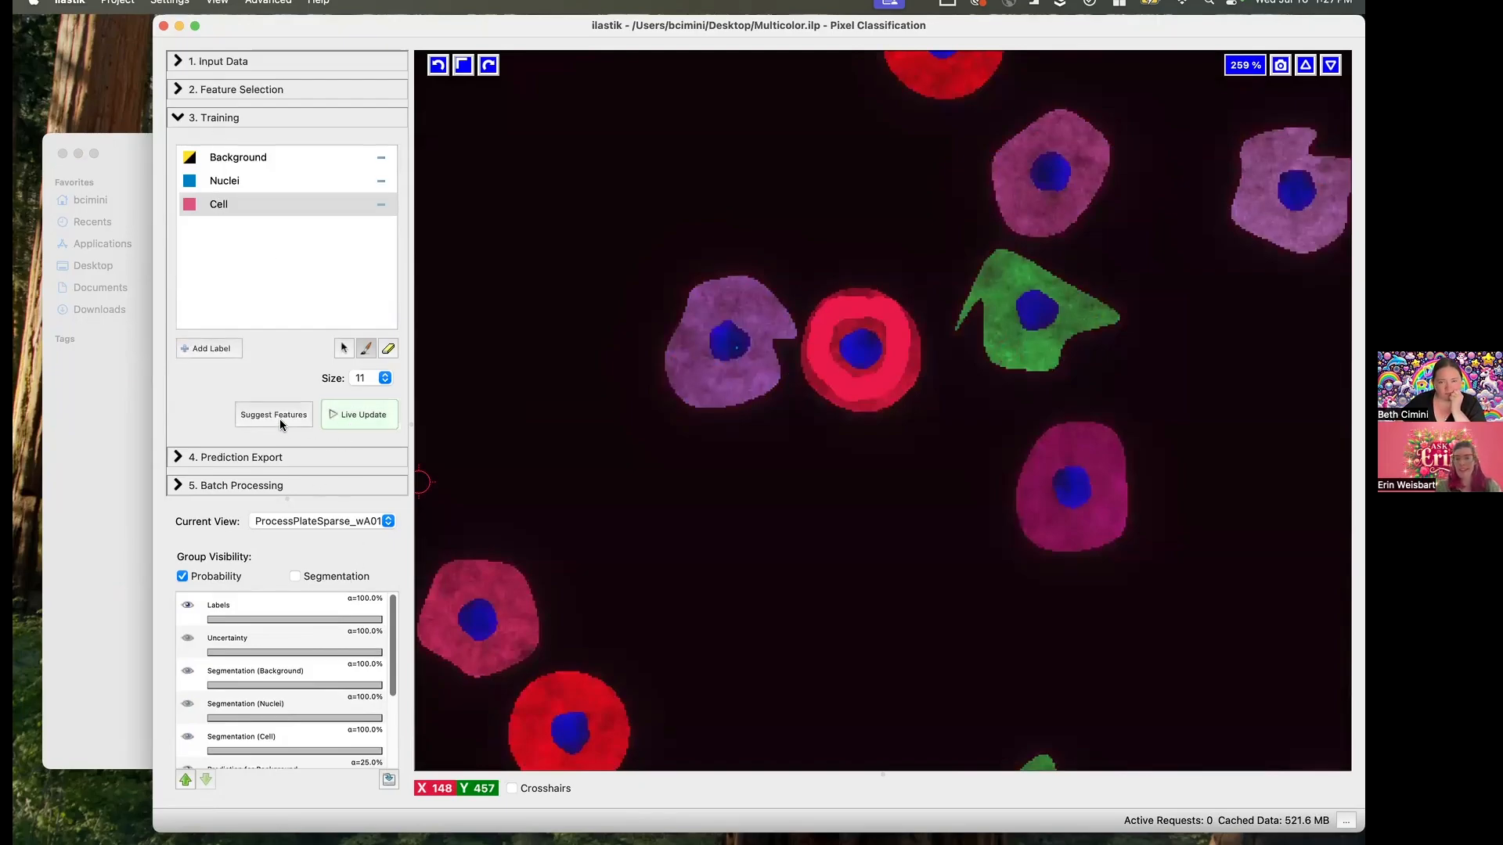
left_click(274, 415)
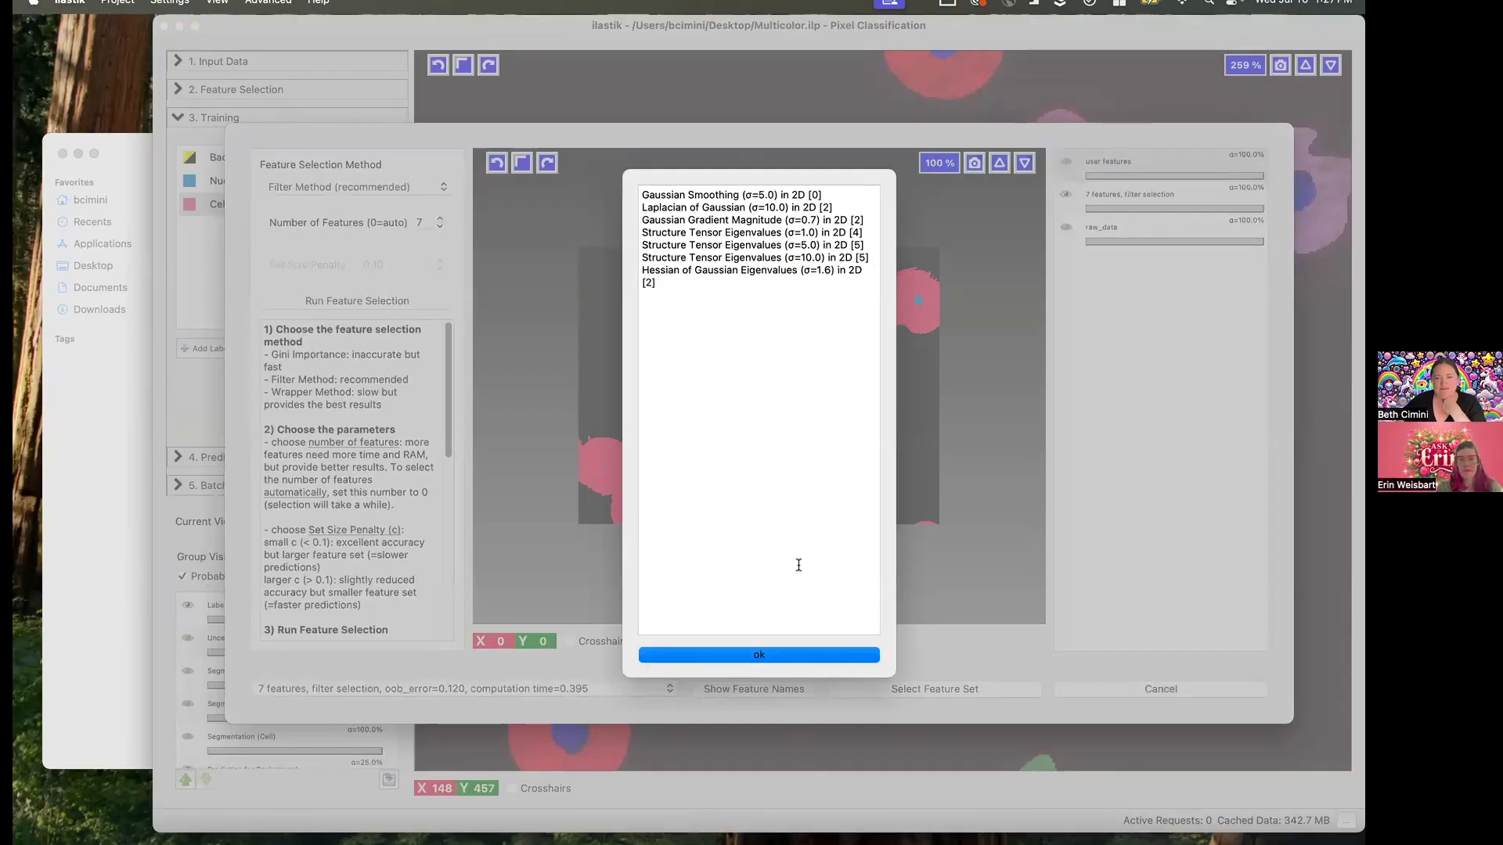
left_click(799, 659)
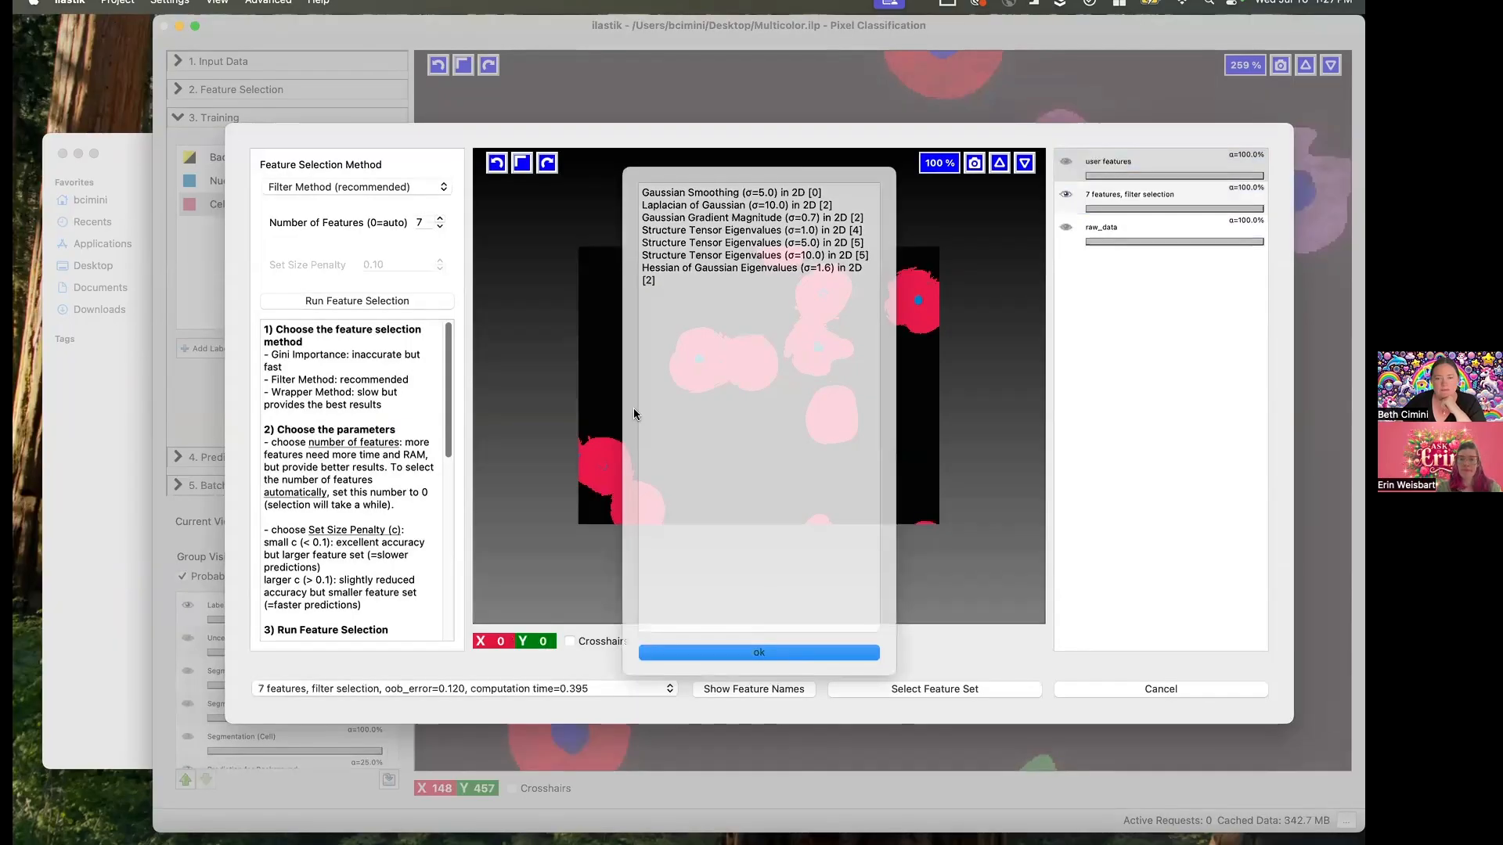
left_click(1166, 692)
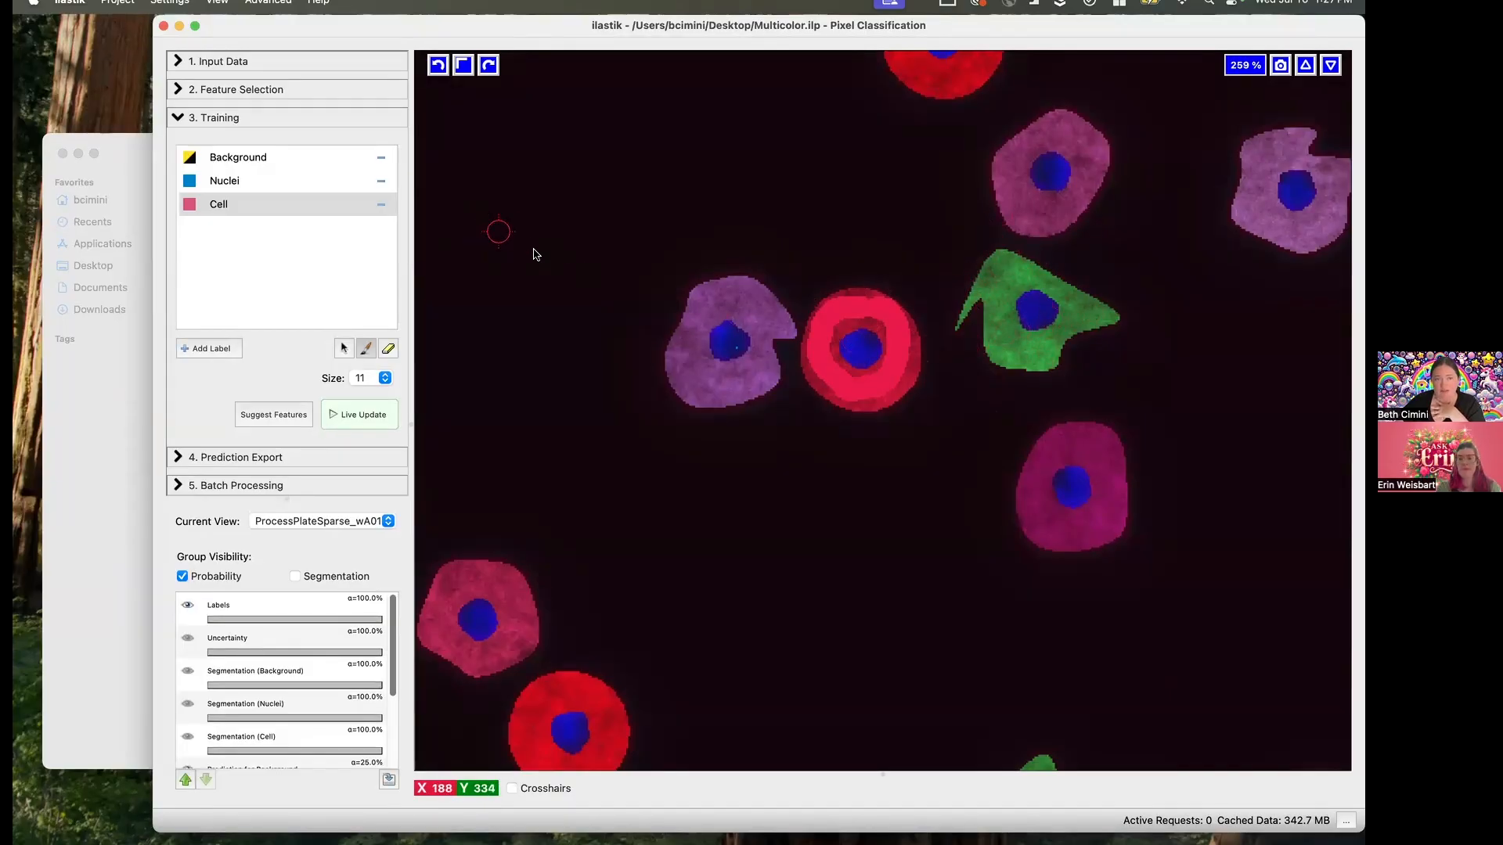
- Paint small Nuclei marks in the central red cell's nucleus with brush size 1, resume live updates, and check the segmentation
left_click(214, 182)
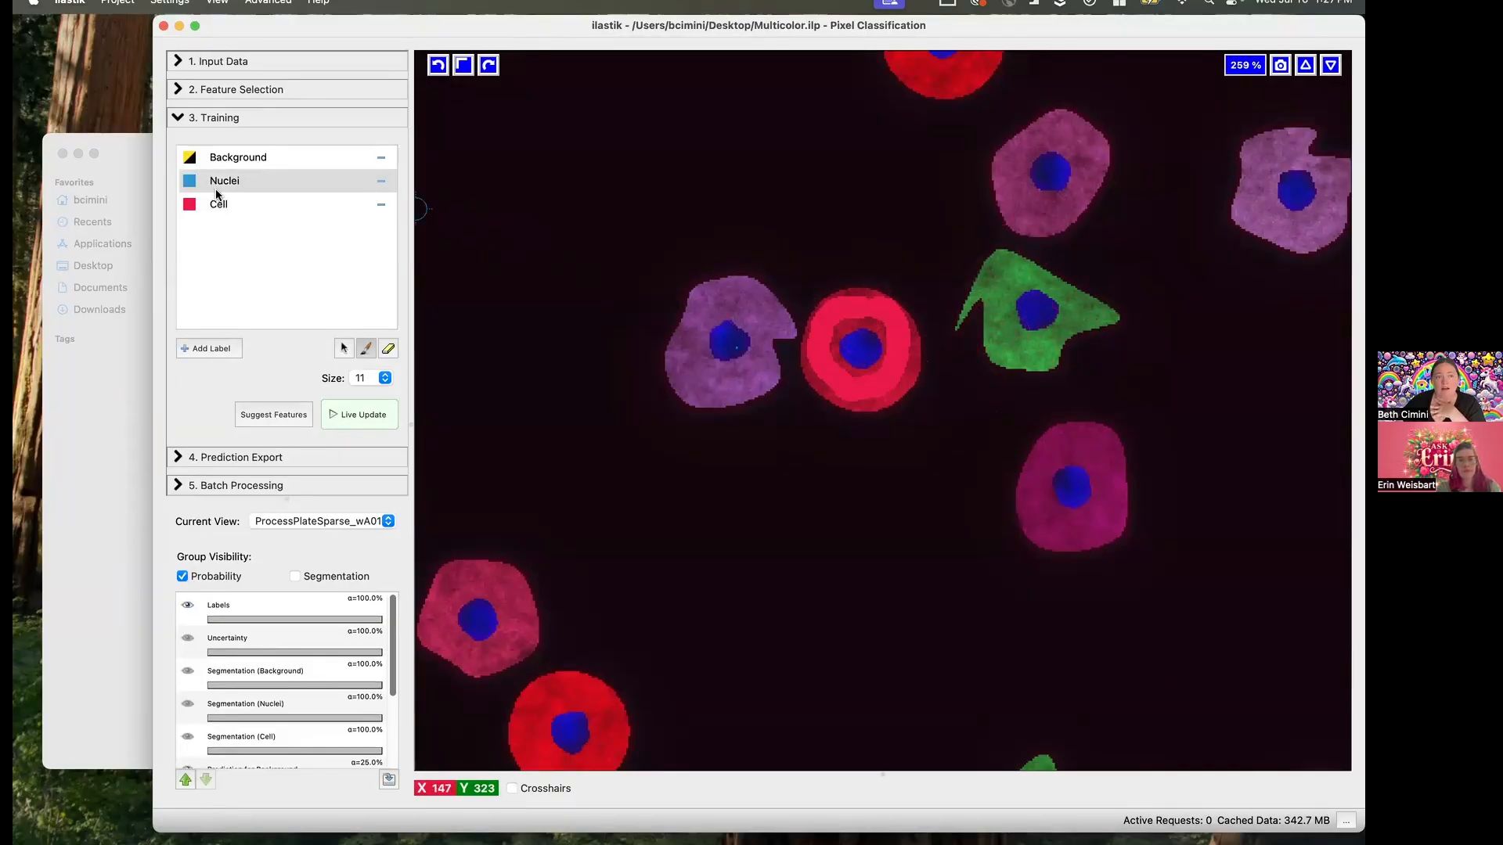
left_click(308, 577)
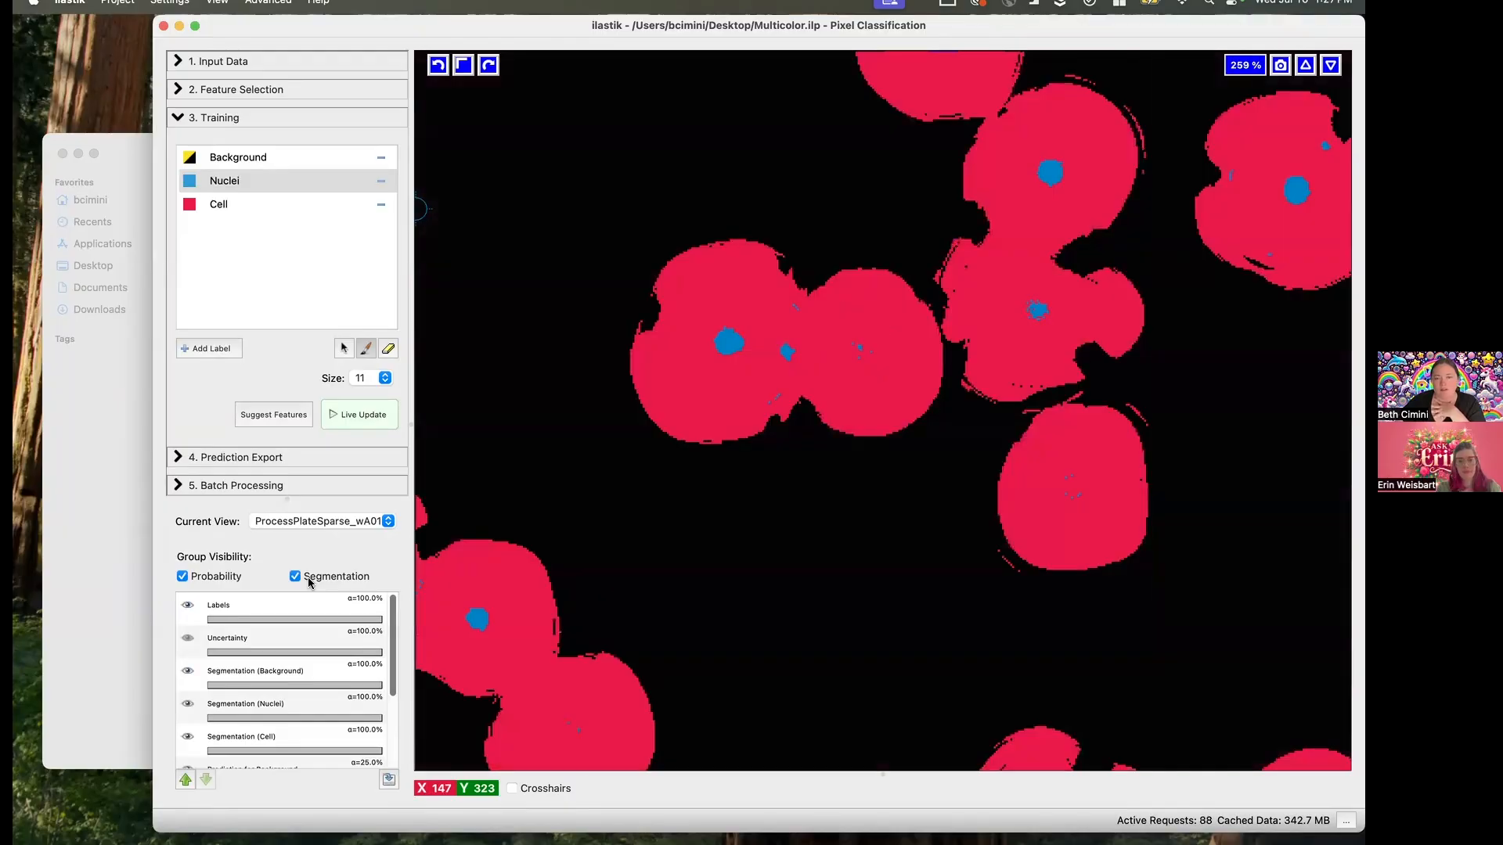
left_click(307, 578)
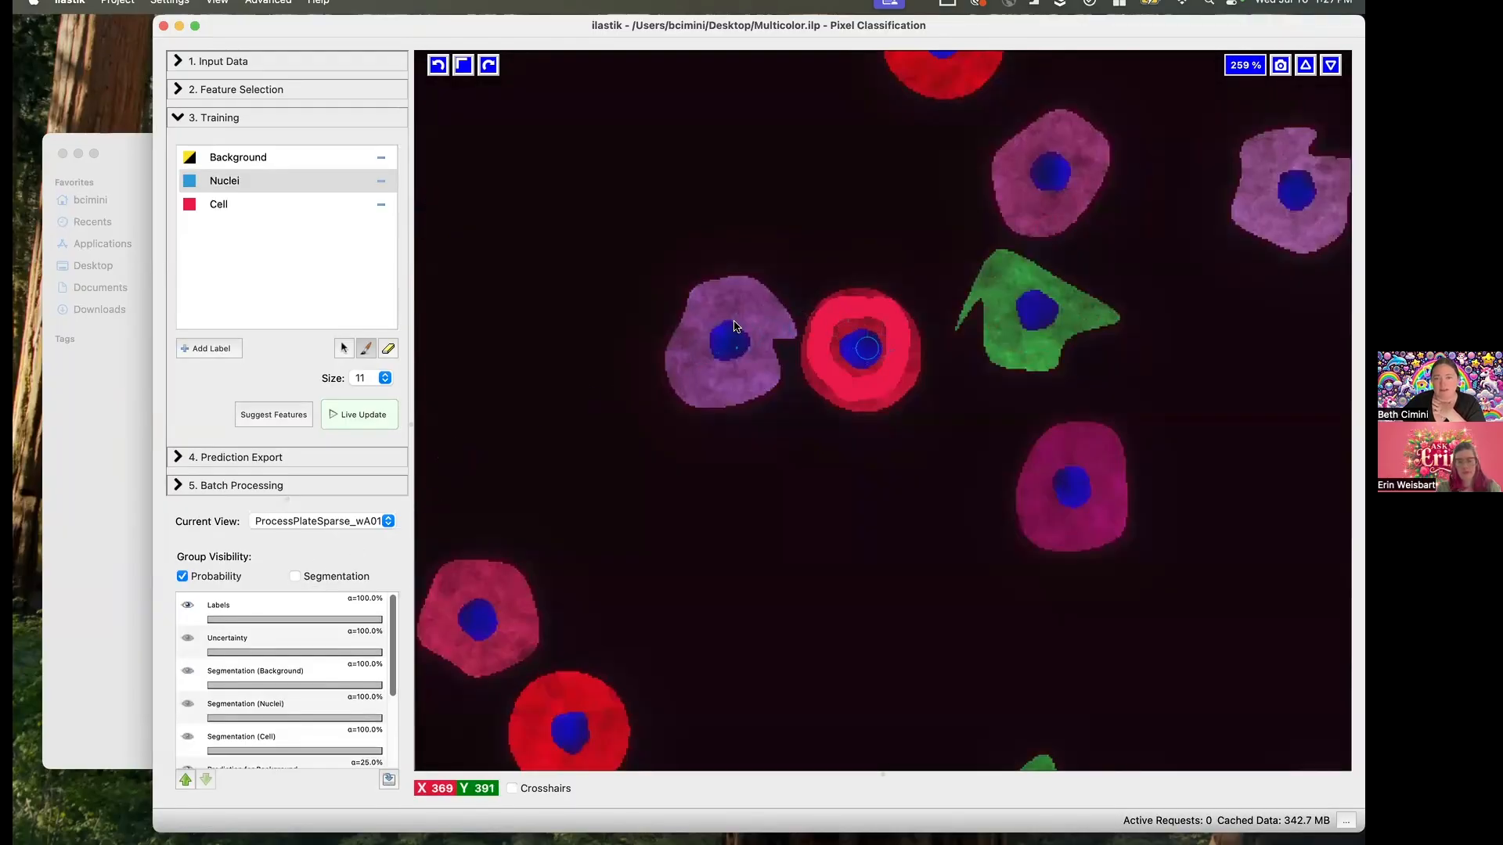
left_click(379, 381)
left_click(365, 321)
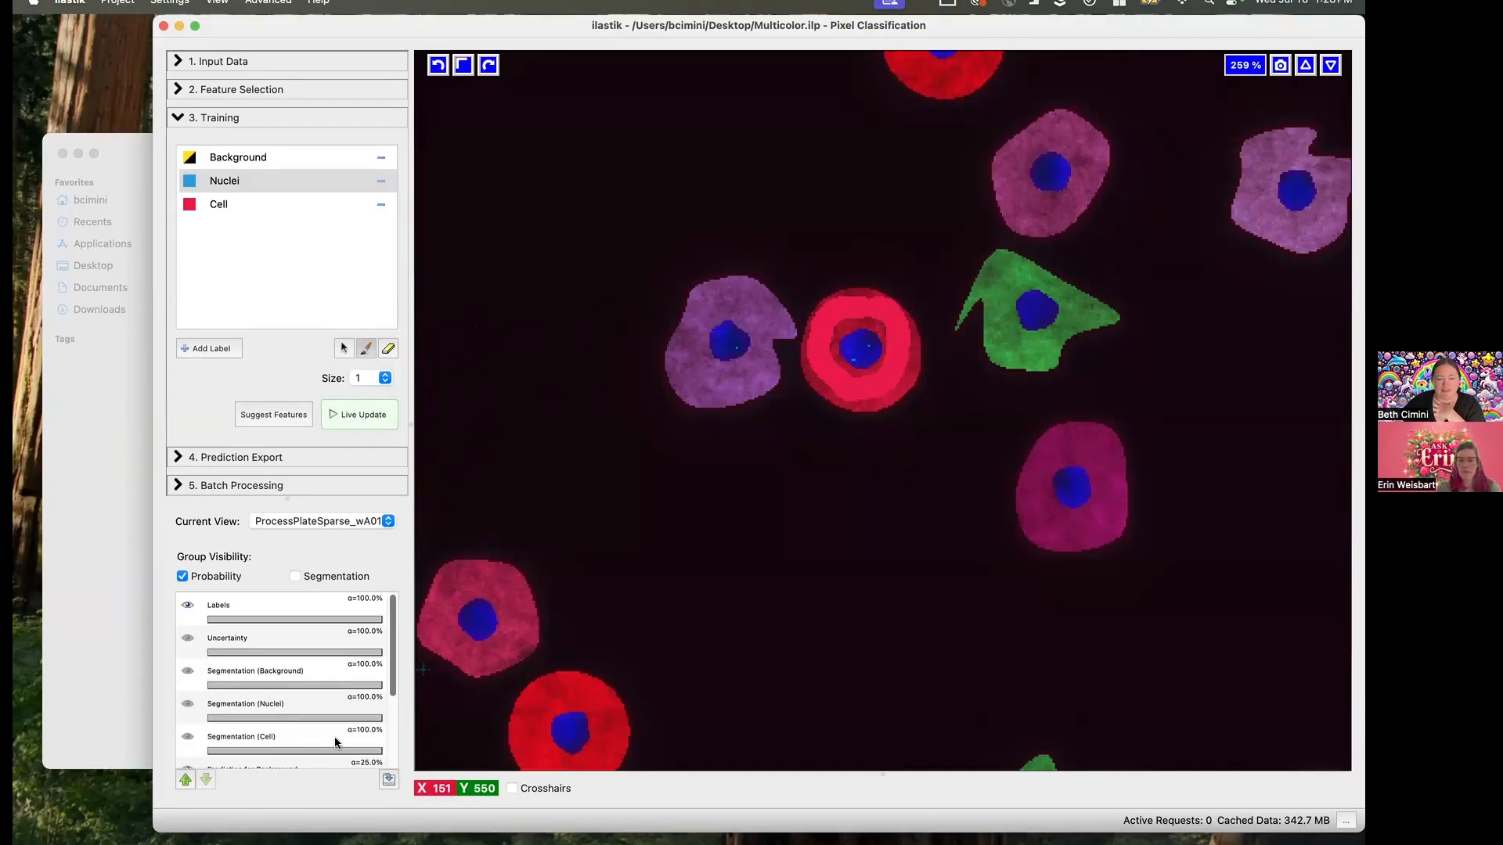
left_click(355, 422)
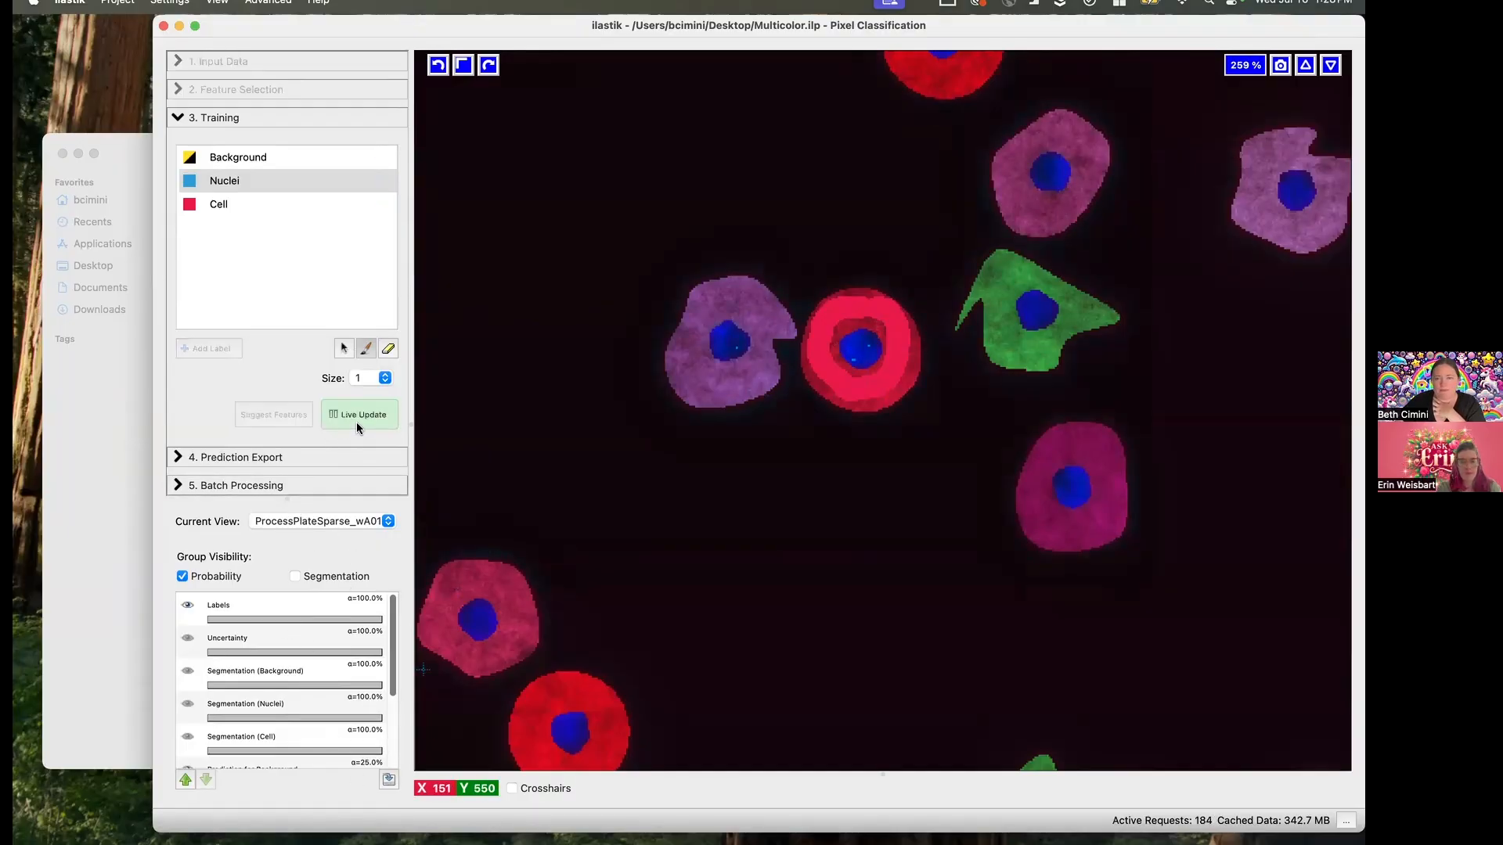
left_click(342, 576)
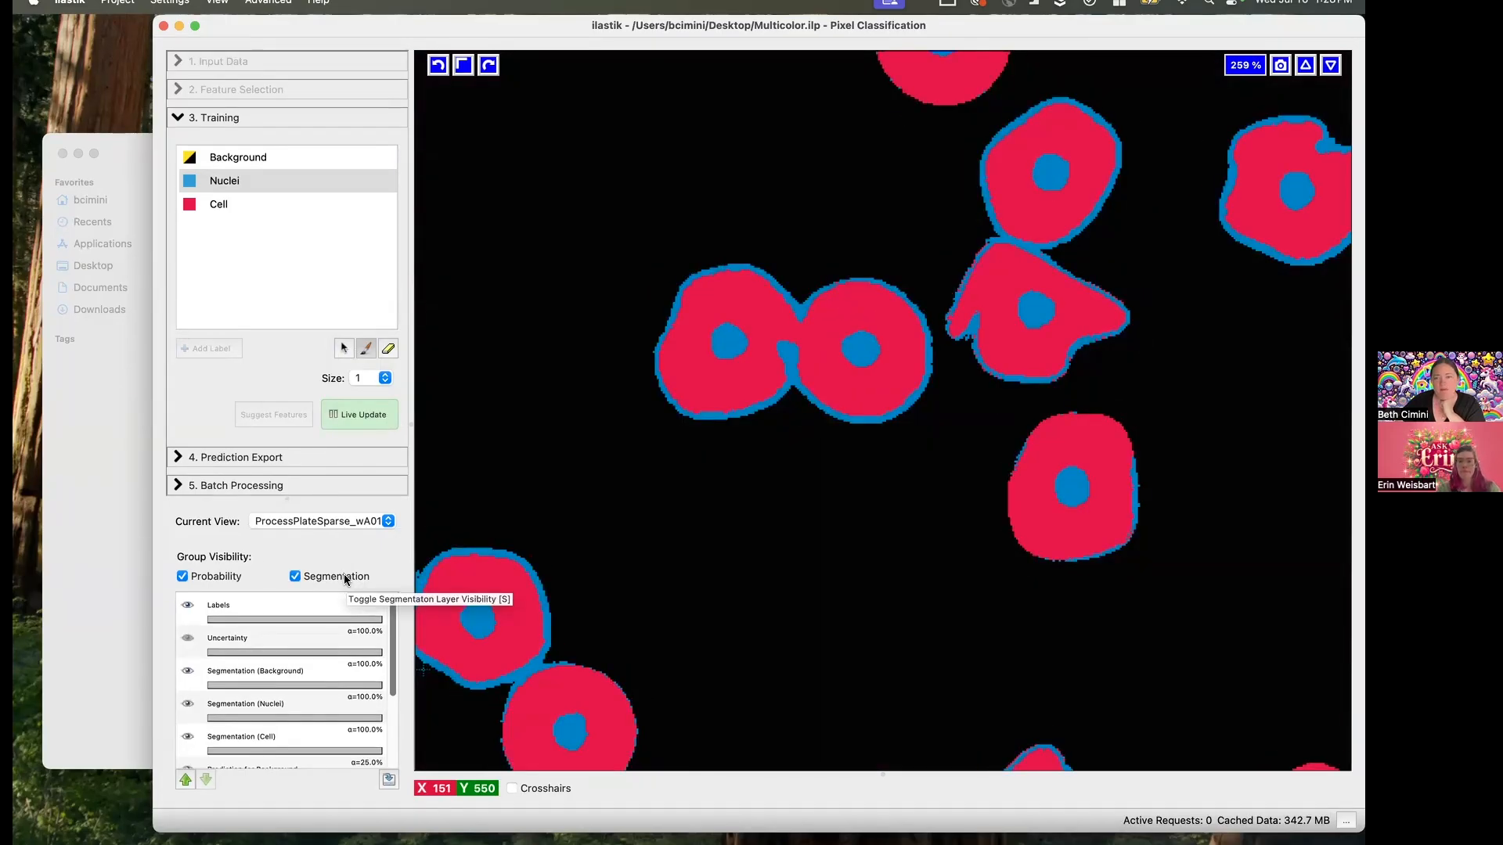
left_click(344, 576)
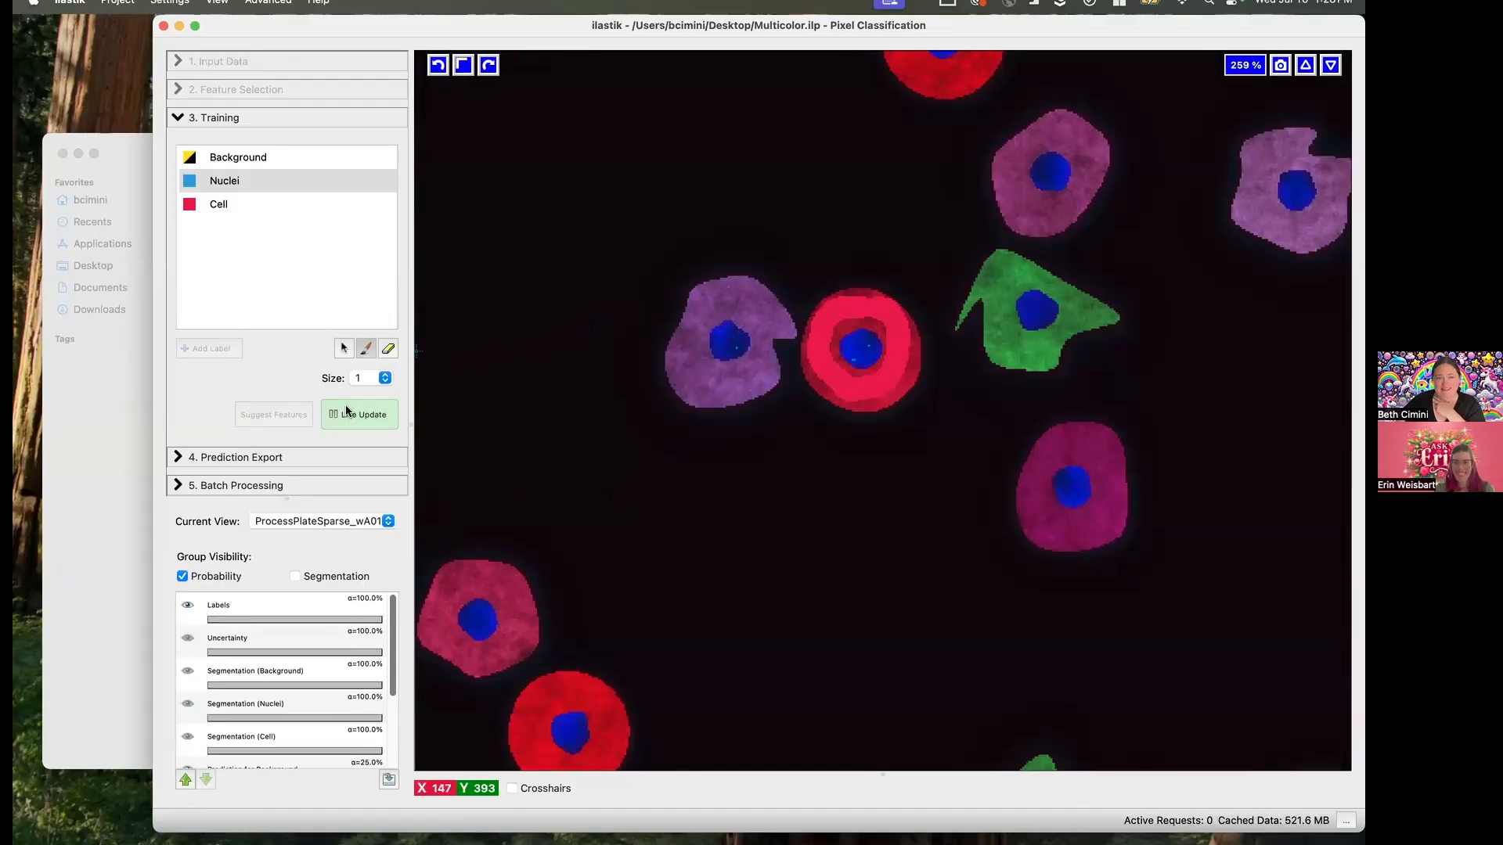
- Preview the Filter Method's 7-feature suggestion again, cancel it, and check the segmentation overlay against the image
left_click(260, 416)
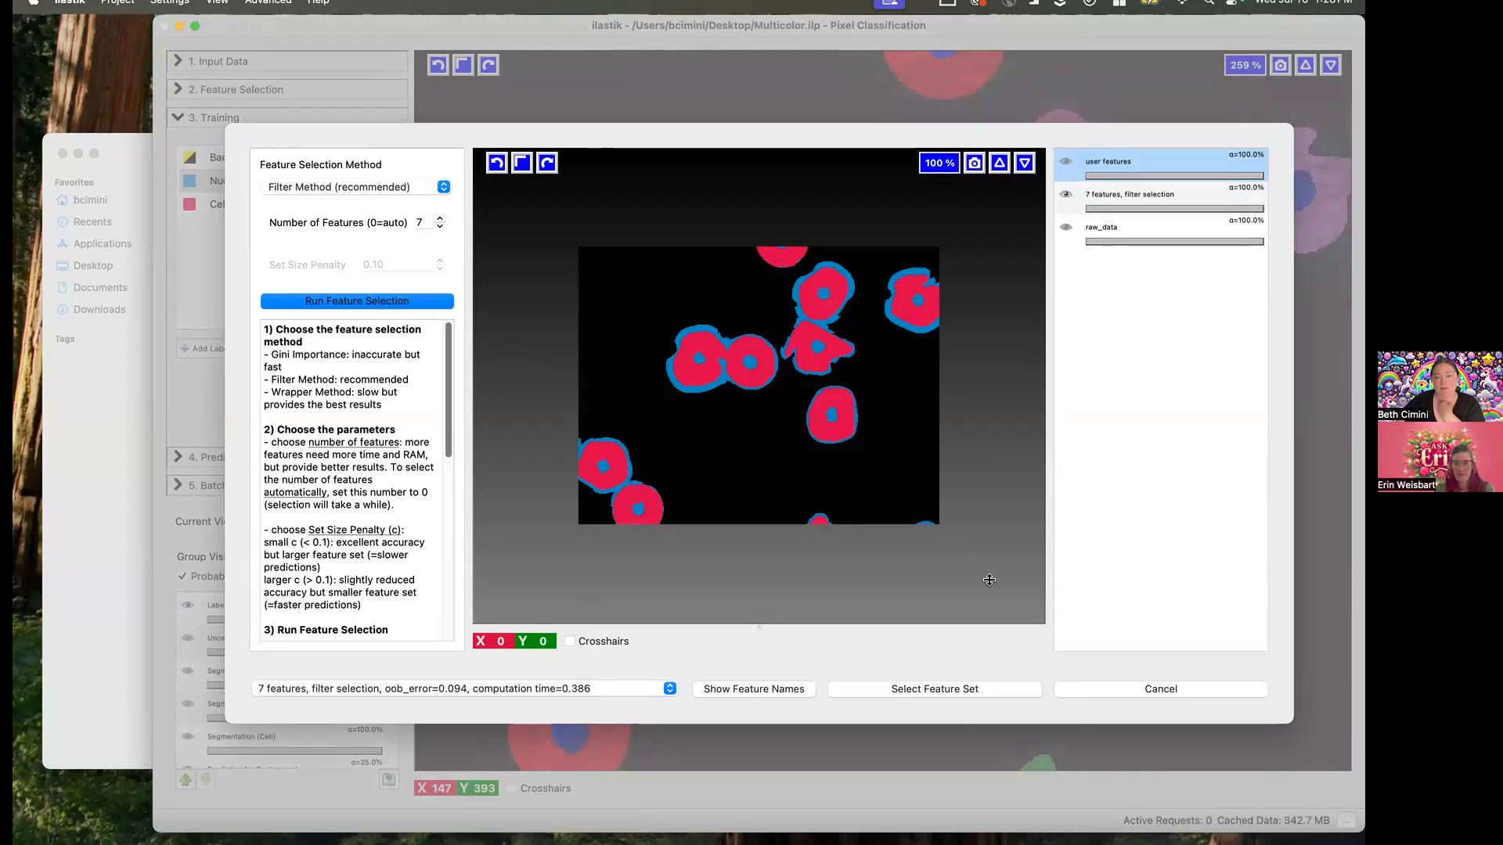
left_click(1225, 687)
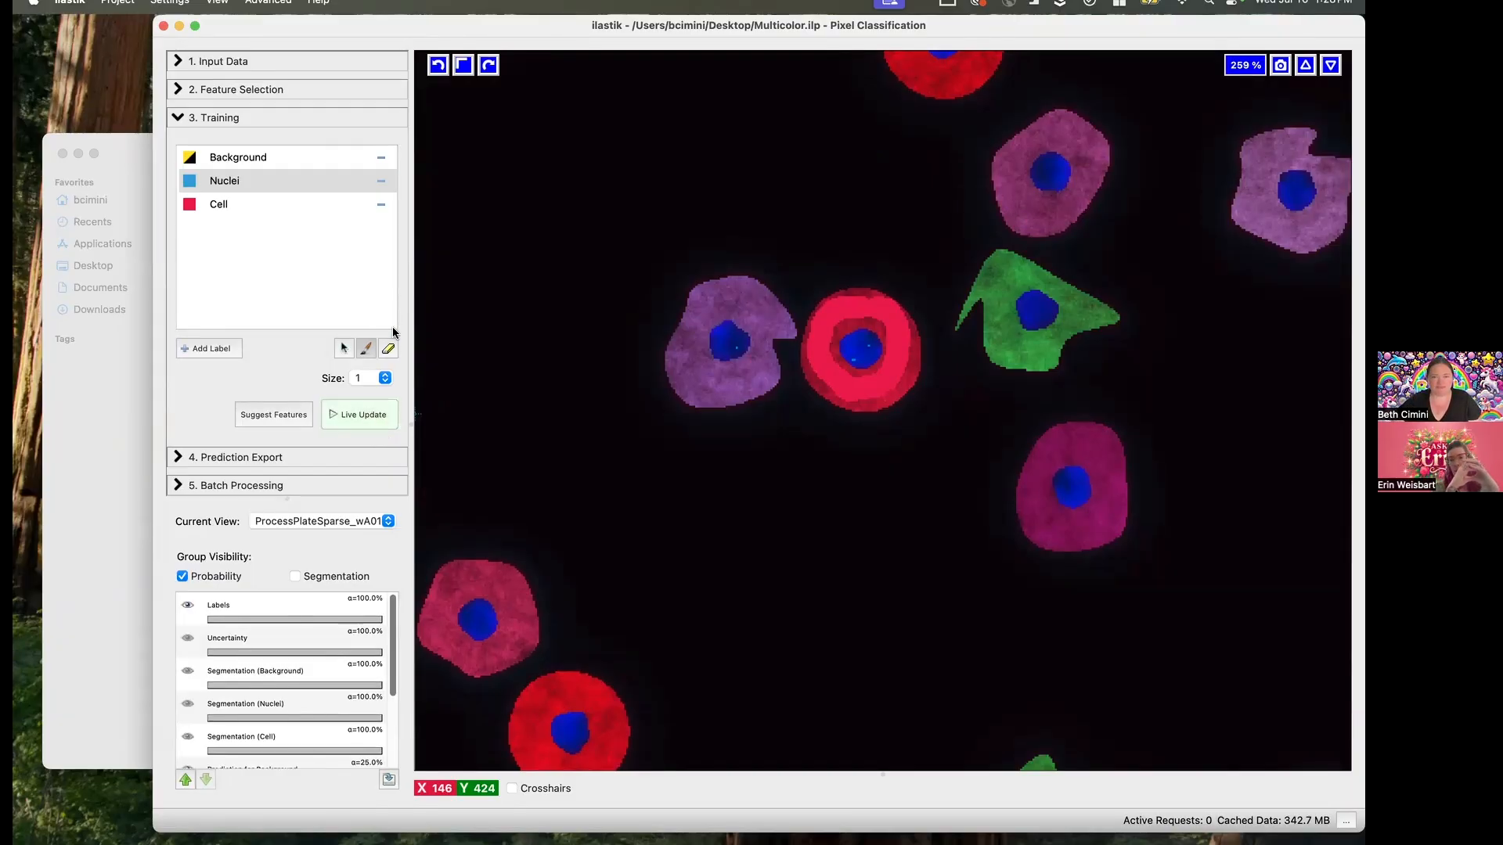
left_click(365, 576)
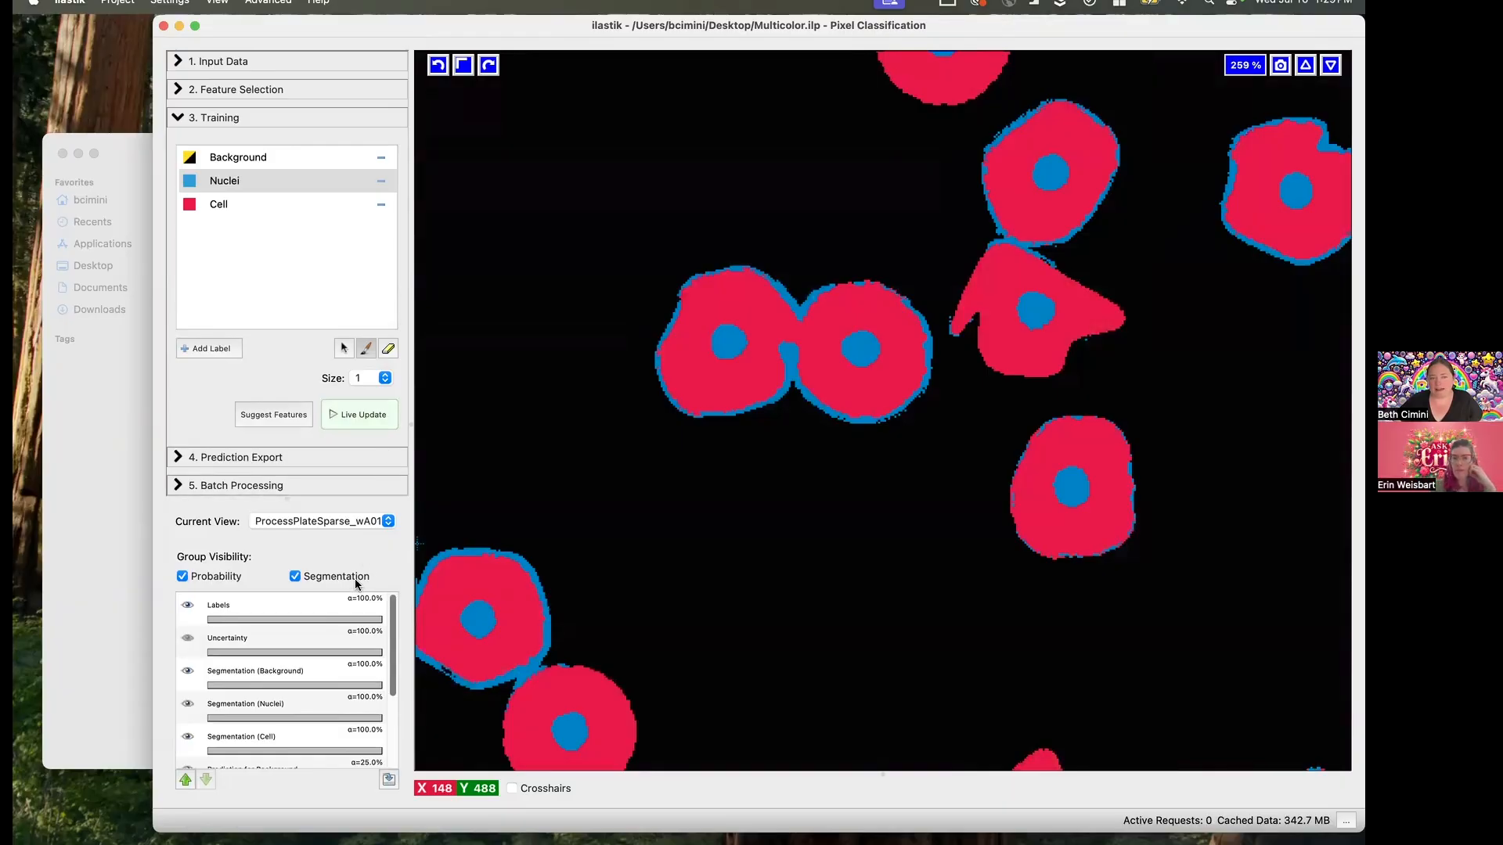
left_click(355, 577)
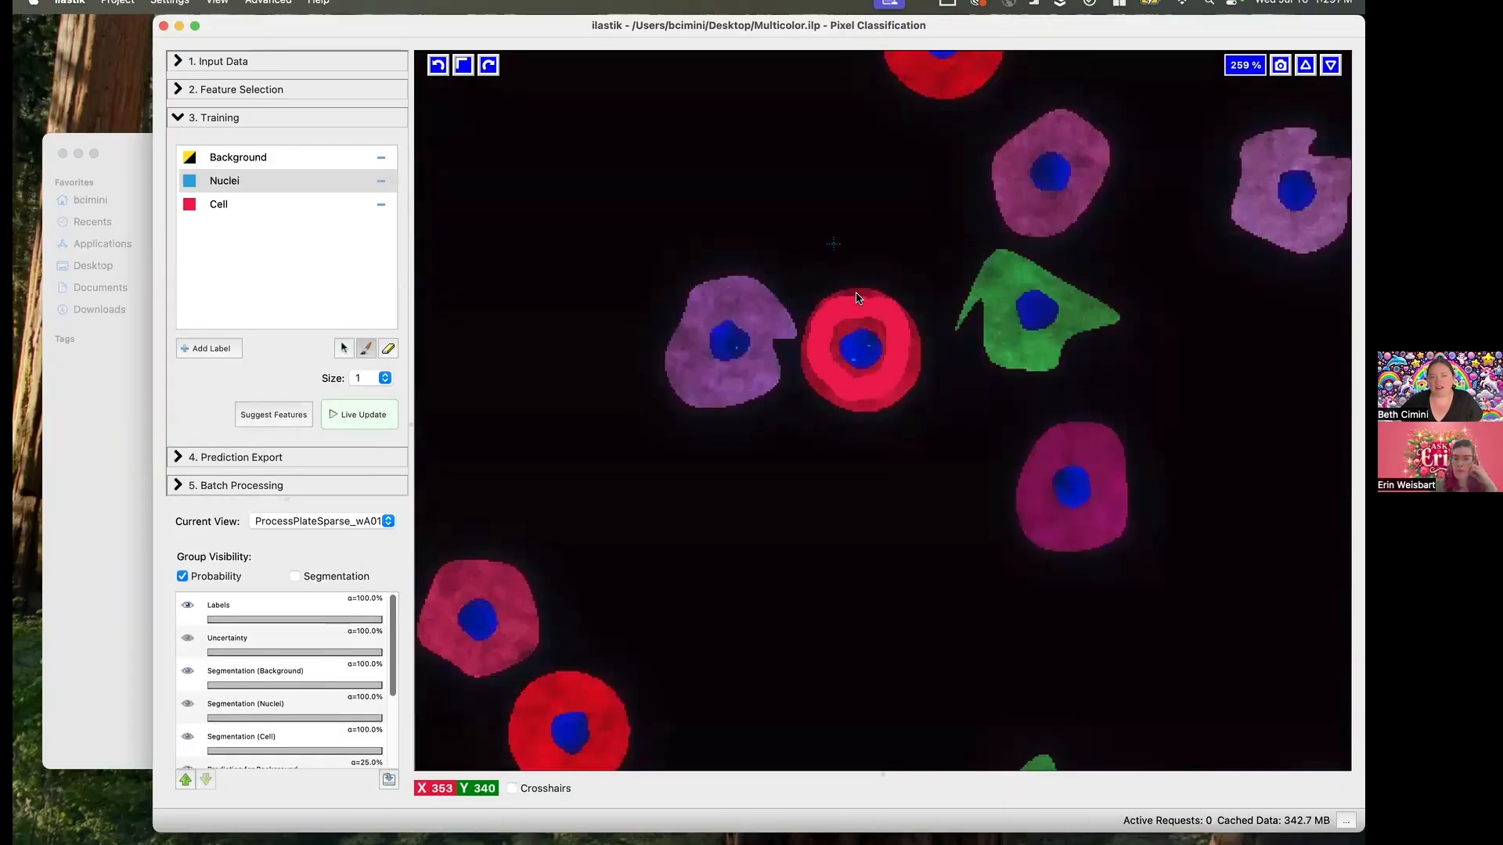
- Scribble Background training marks with brush size 1 in the empty area above the lavender cell, resume live updates, and show the segmentation
left_click(256, 158)
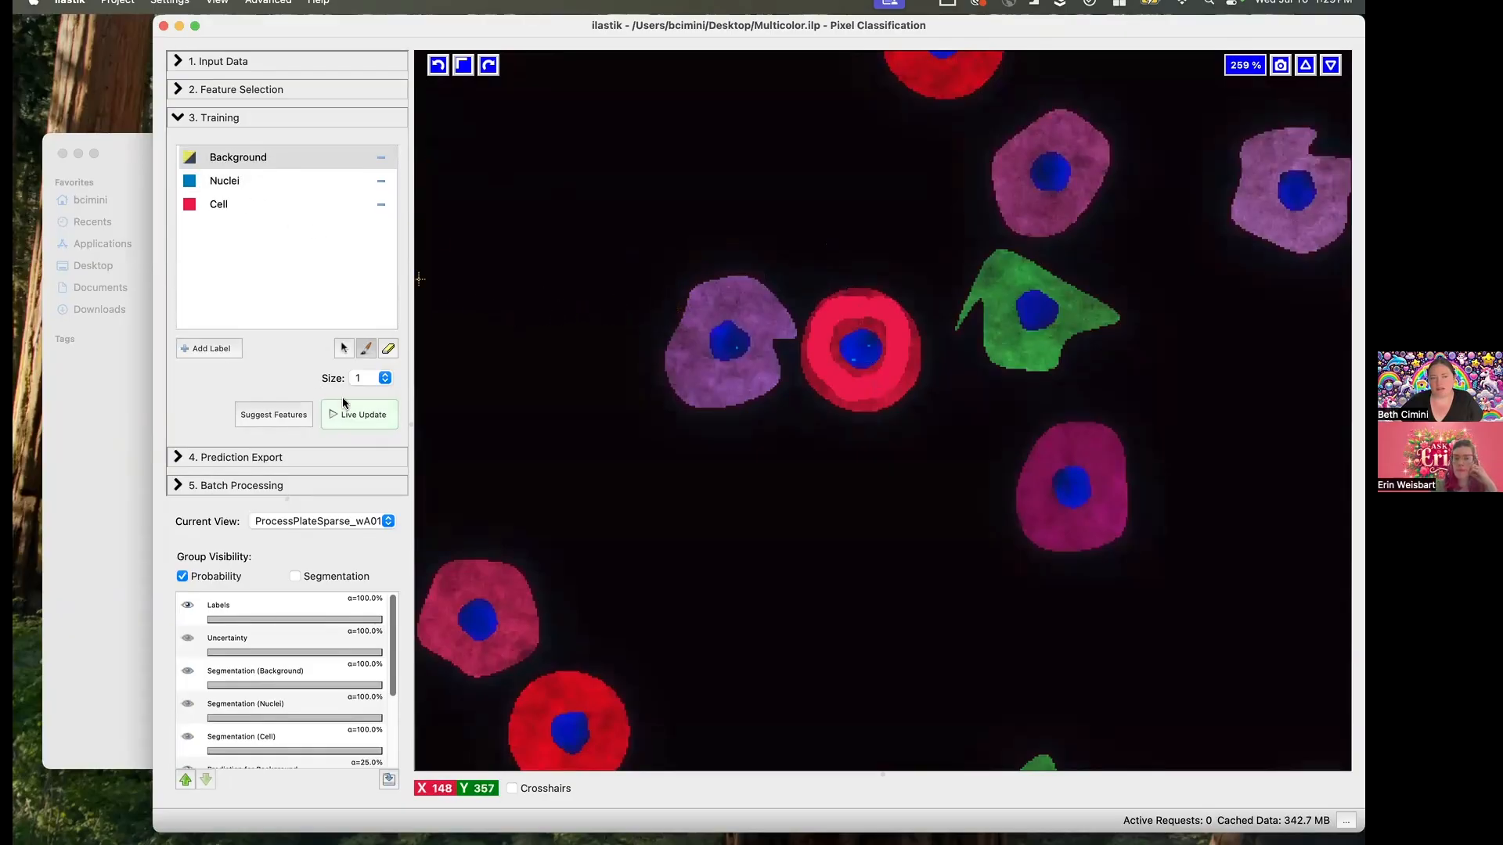
left_click(387, 349)
left_click(366, 348)
mouse_move(538, 127)
left_mouse_down()
mouse_move(490, 242)
mouse_move(584, 245)
mouse_move(639, 159)
mouse_move(564, 199)
left_mouse_up()
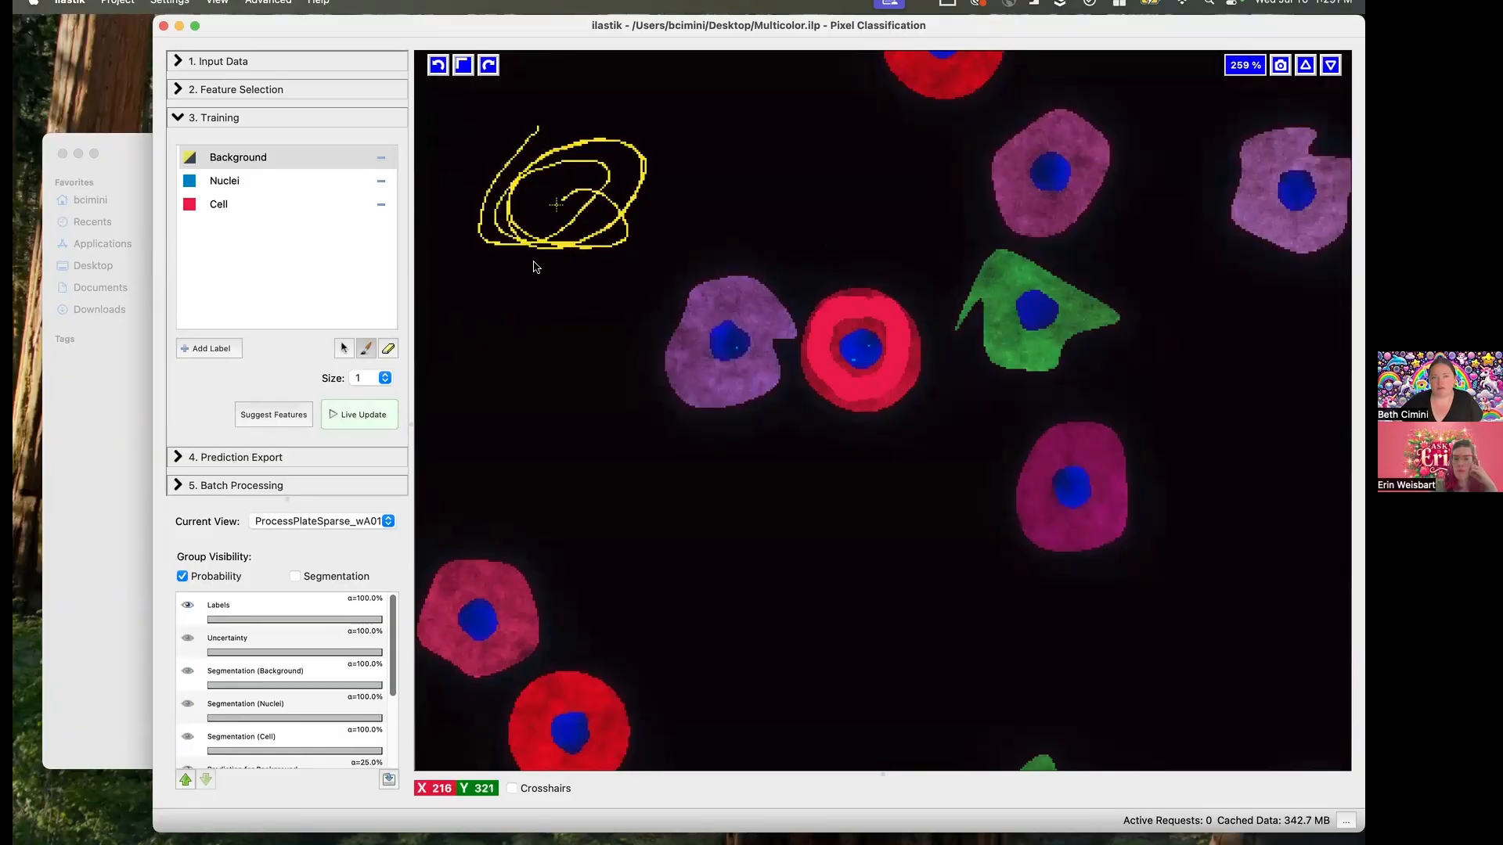
left_click(364, 420)
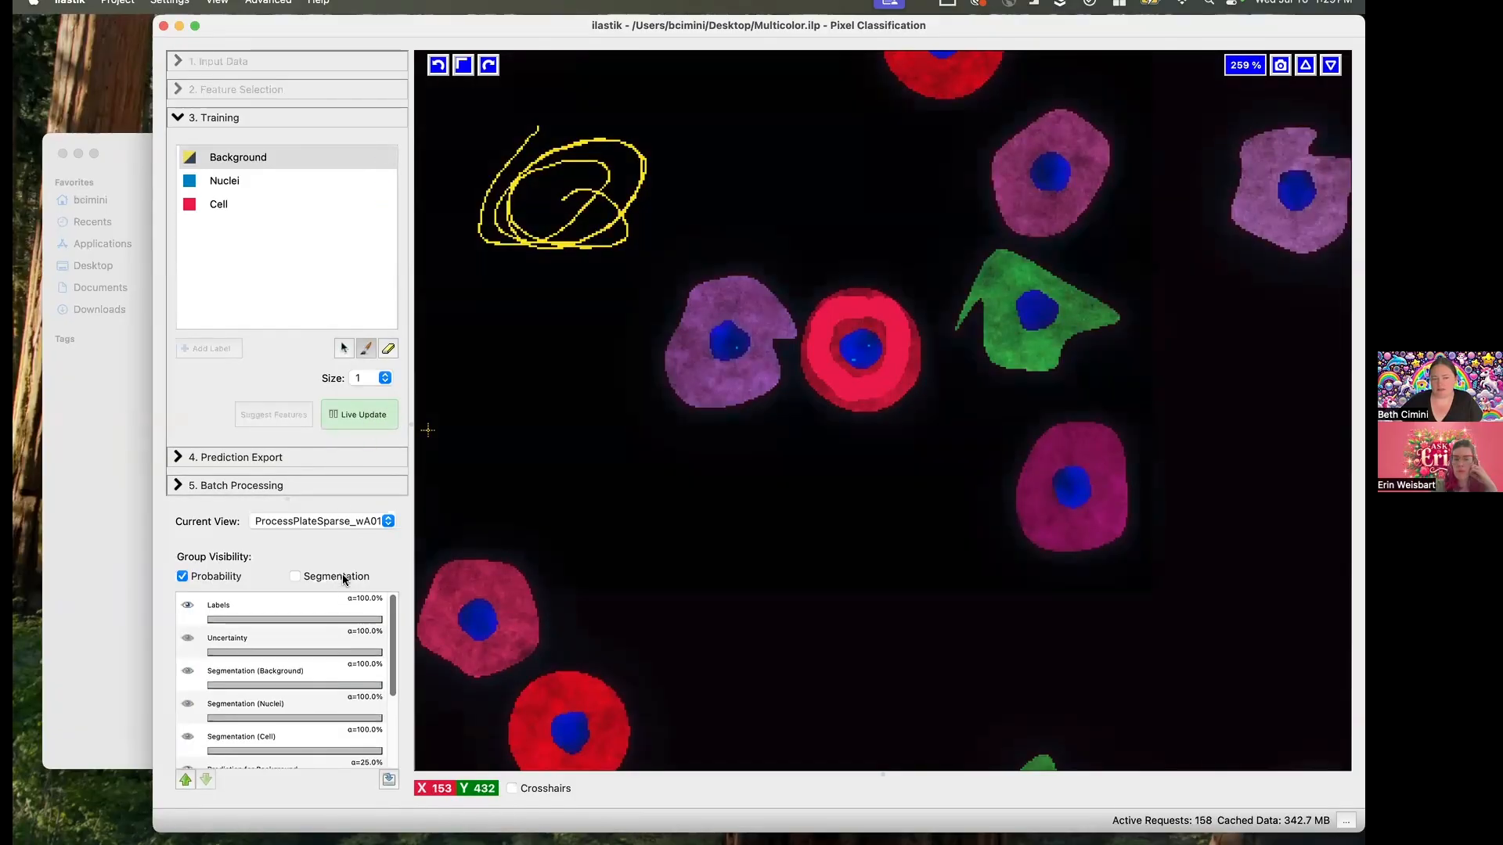
left_click(341, 575)
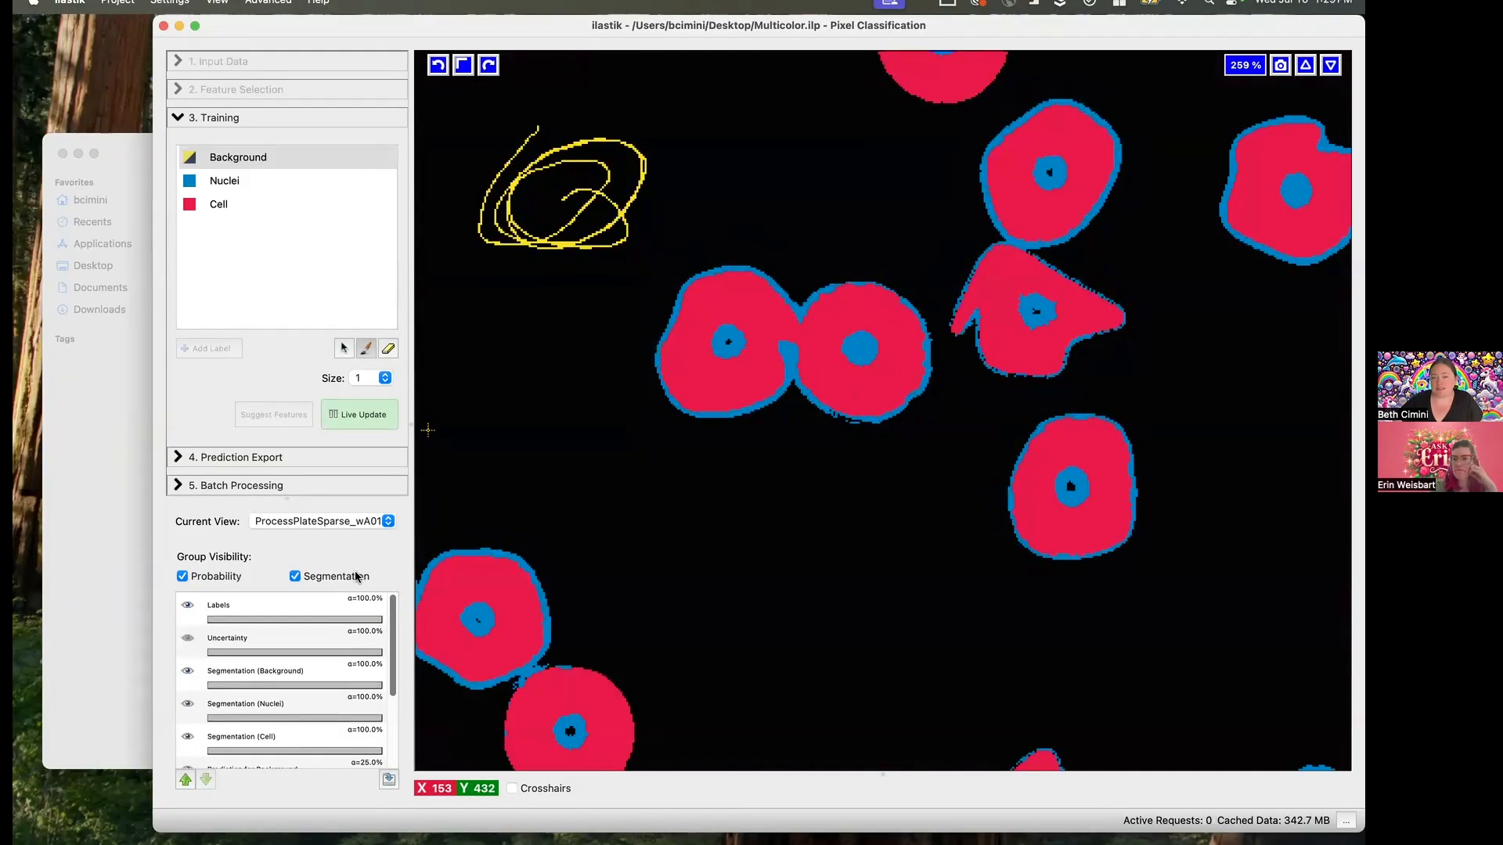
- Add a tiny Background mark just outside the lavender cell's edge and compare the segmentation with the image, leaving the overlay hidden
left_click(678, 305)
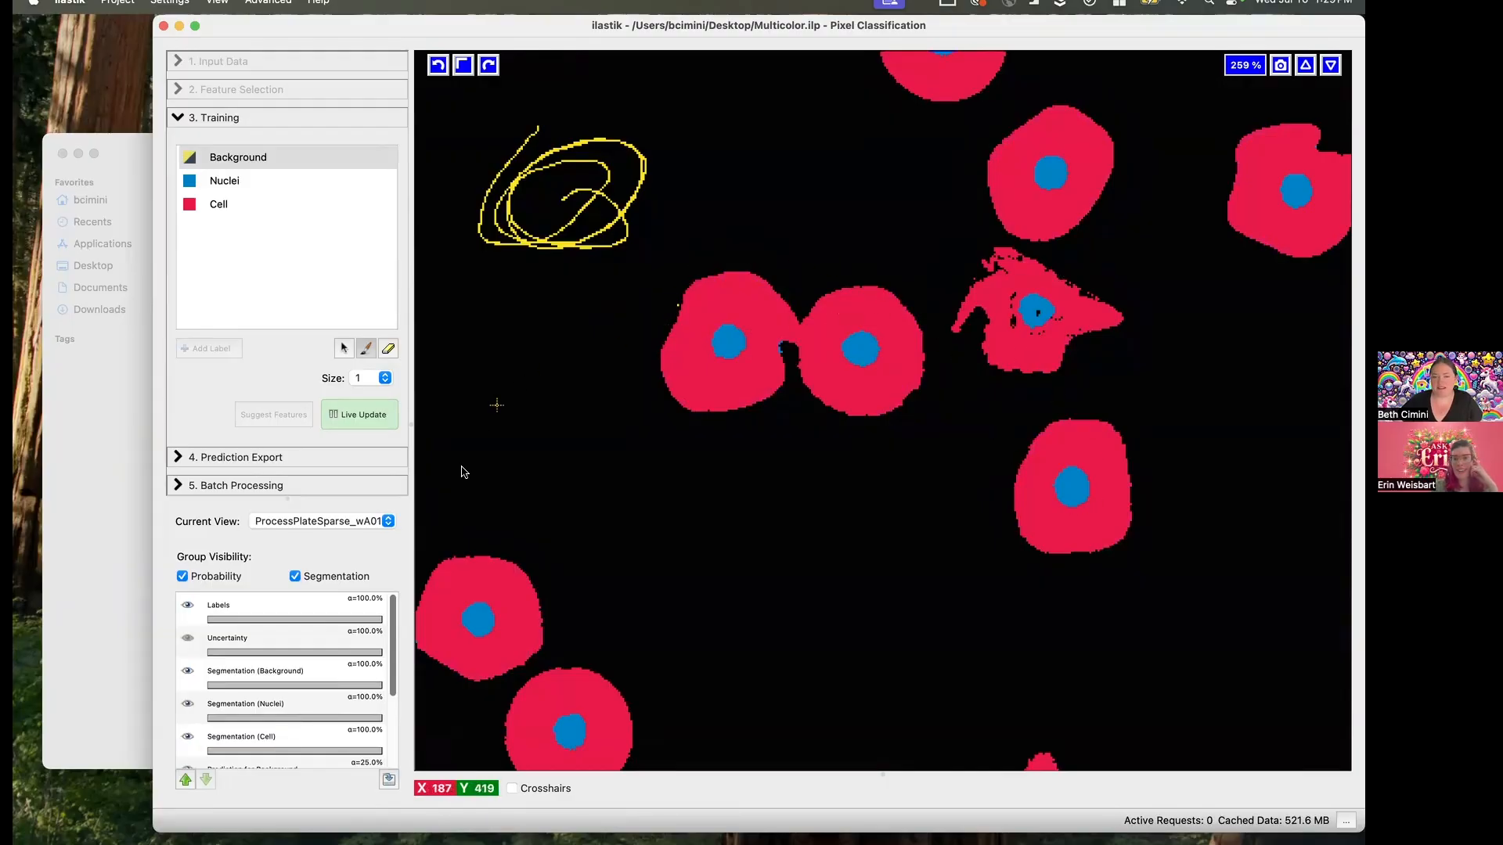
left_click(339, 575)
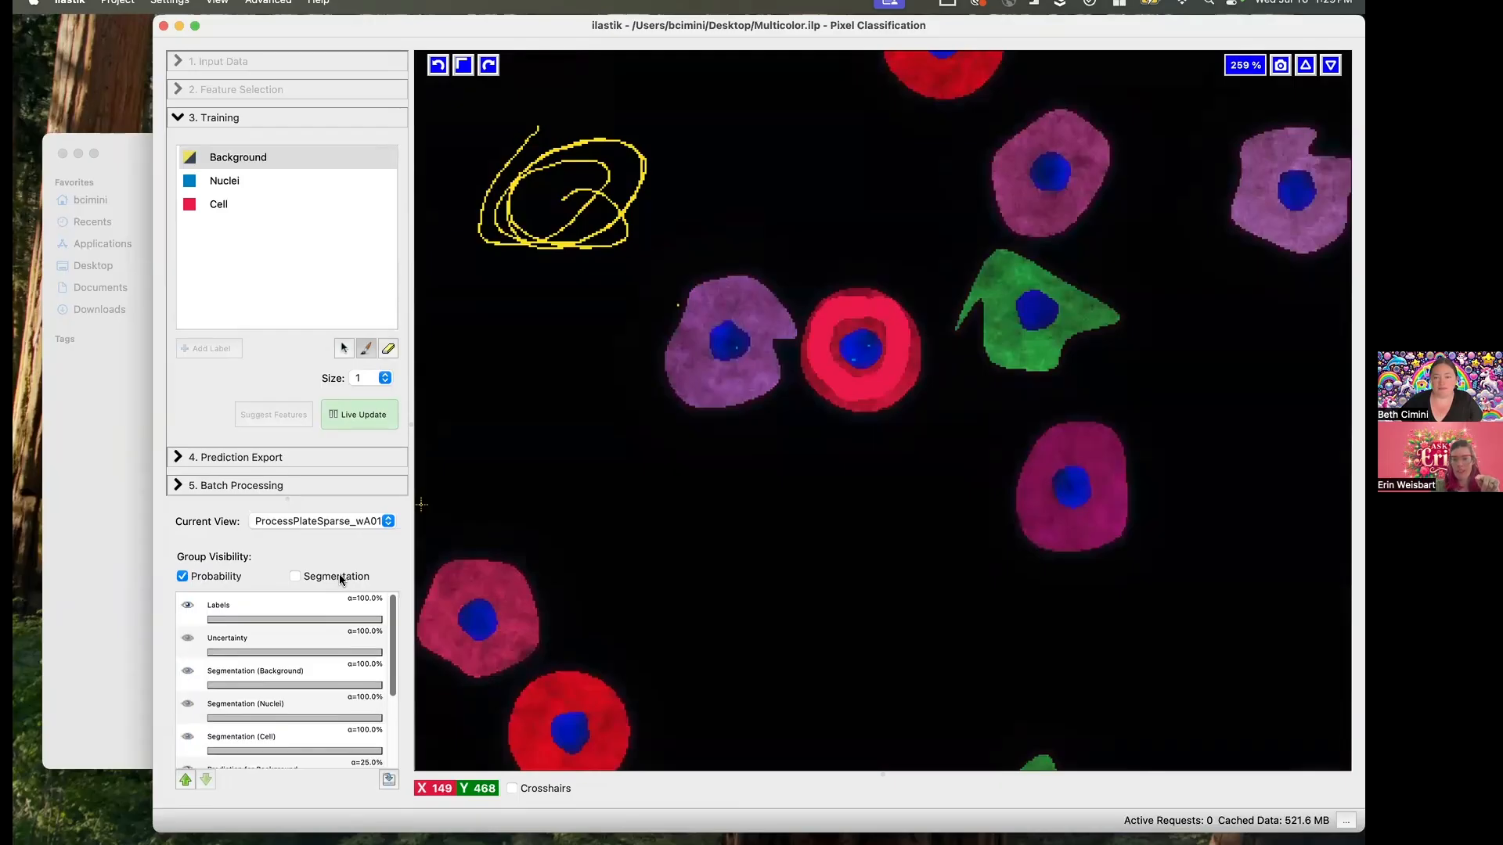
left_click(340, 575)
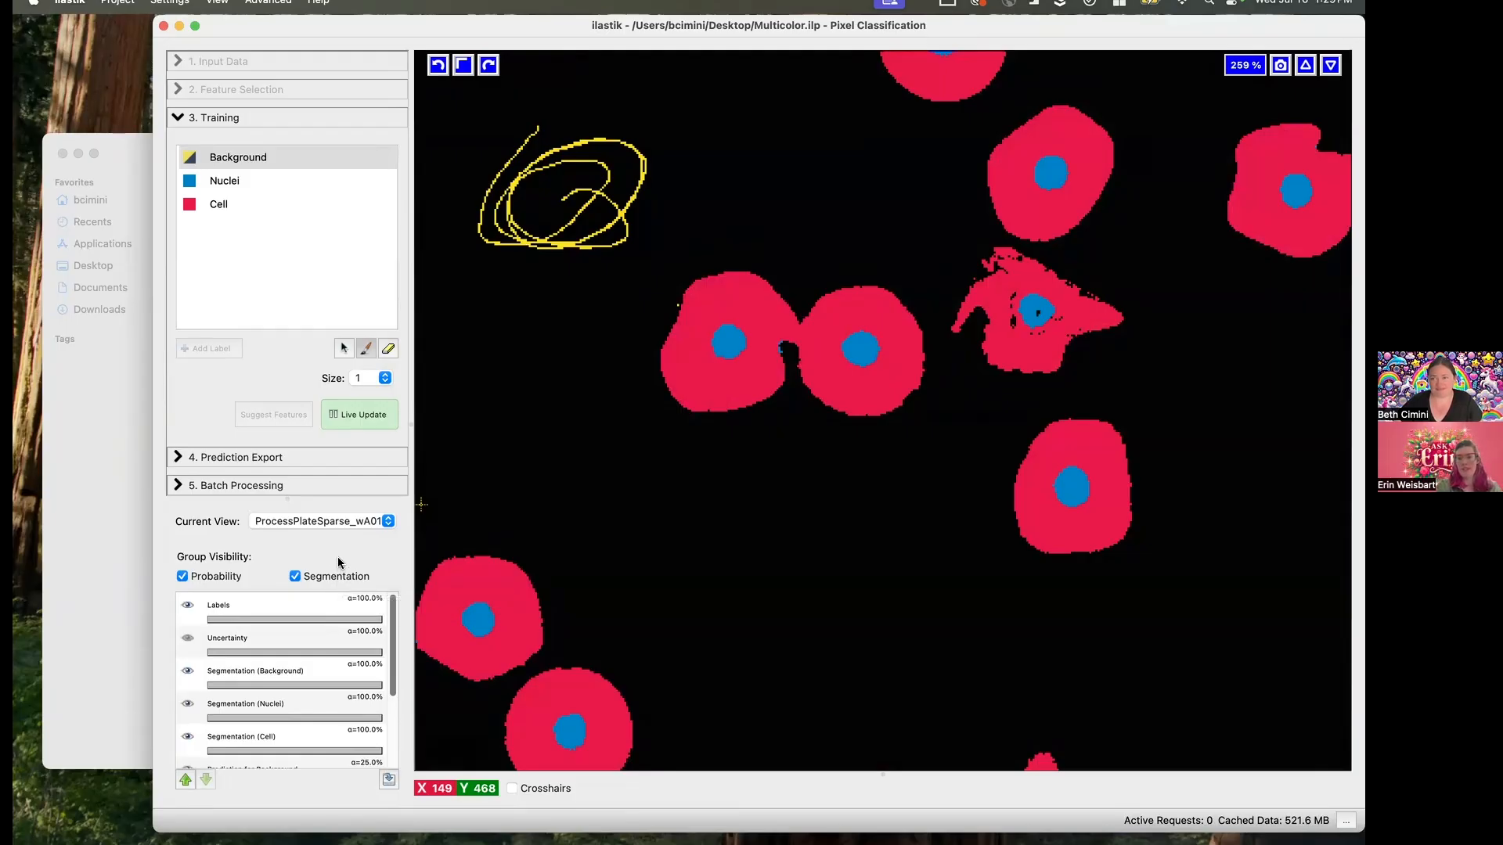
left_click(296, 577)
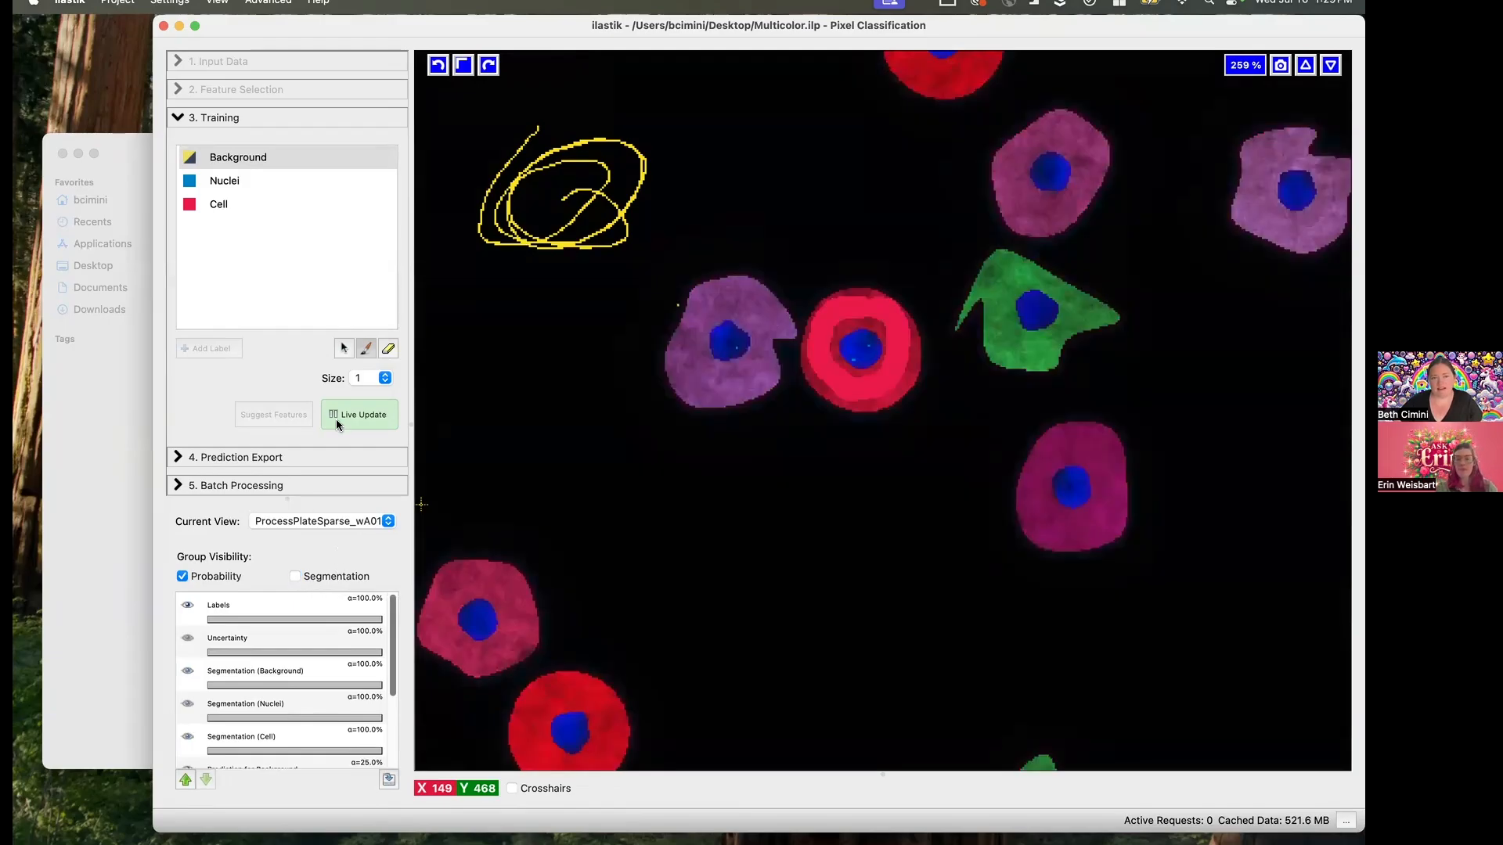
- Erase the large Background scribble with a size 61 eraser, show the Uncertainty layer, and return to the size 1 brush
left_click(384, 349)
mouse_move(571, 184)
left_mouse_down()
mouse_move(516, 151)
mouse_move(579, 195)
mouse_move(617, 185)
mouse_move(640, 287)
mouse_move(586, 266)
left_mouse_up()
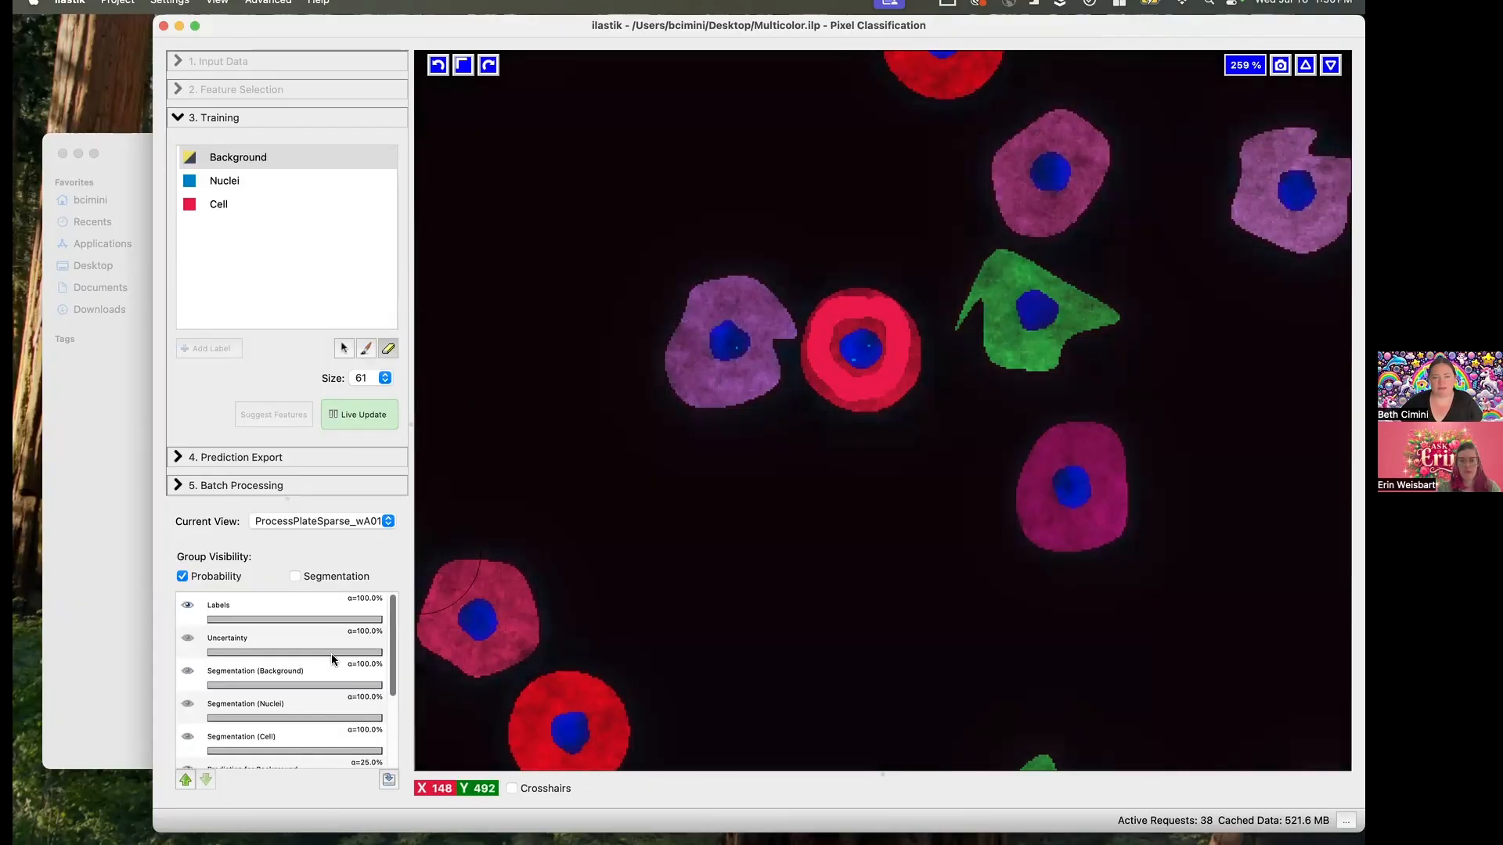
left_click(187, 639)
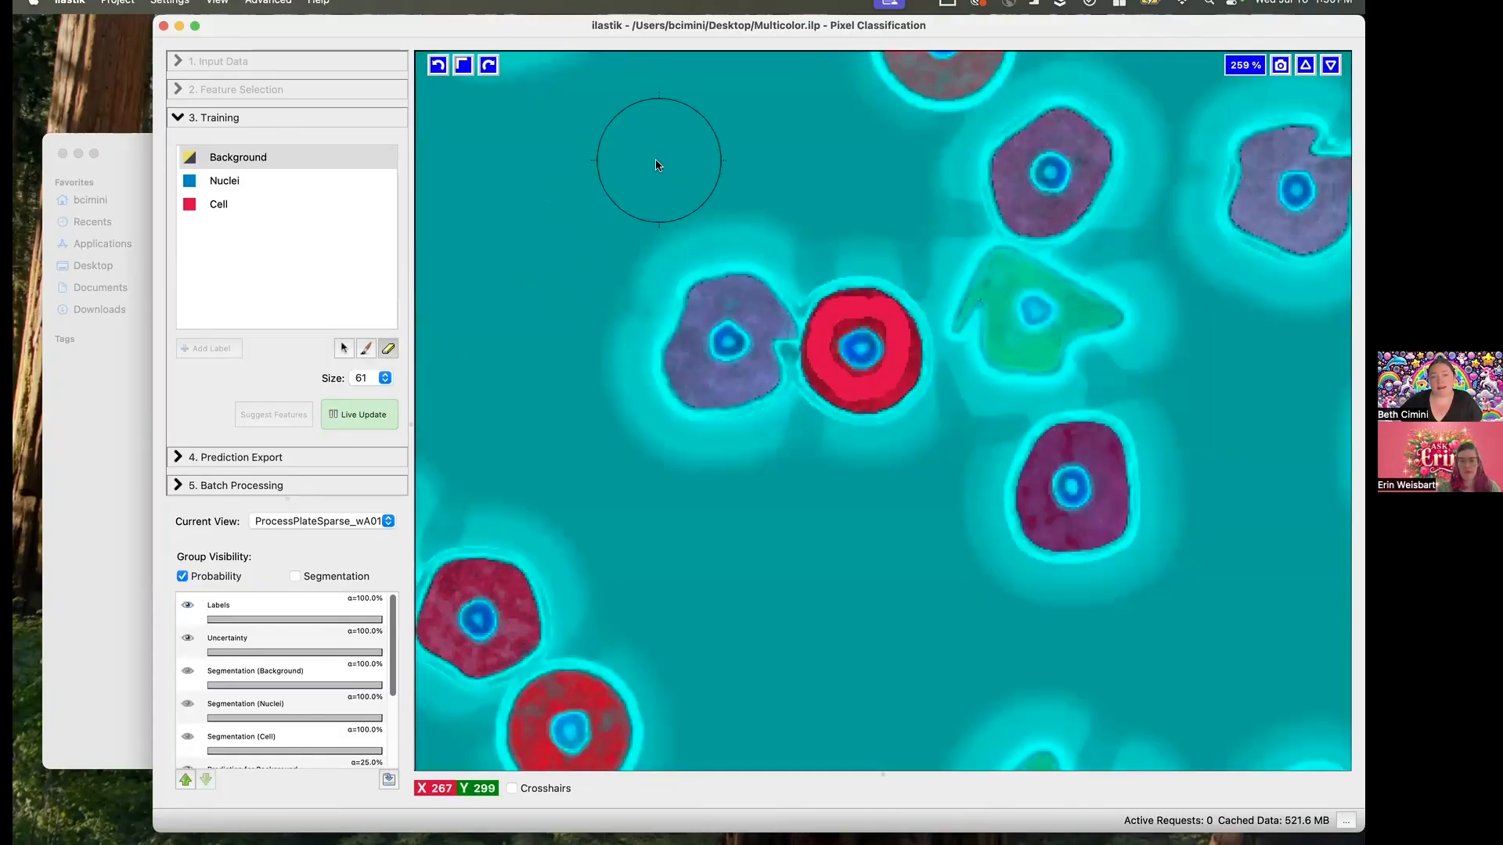
left_click(364, 349)
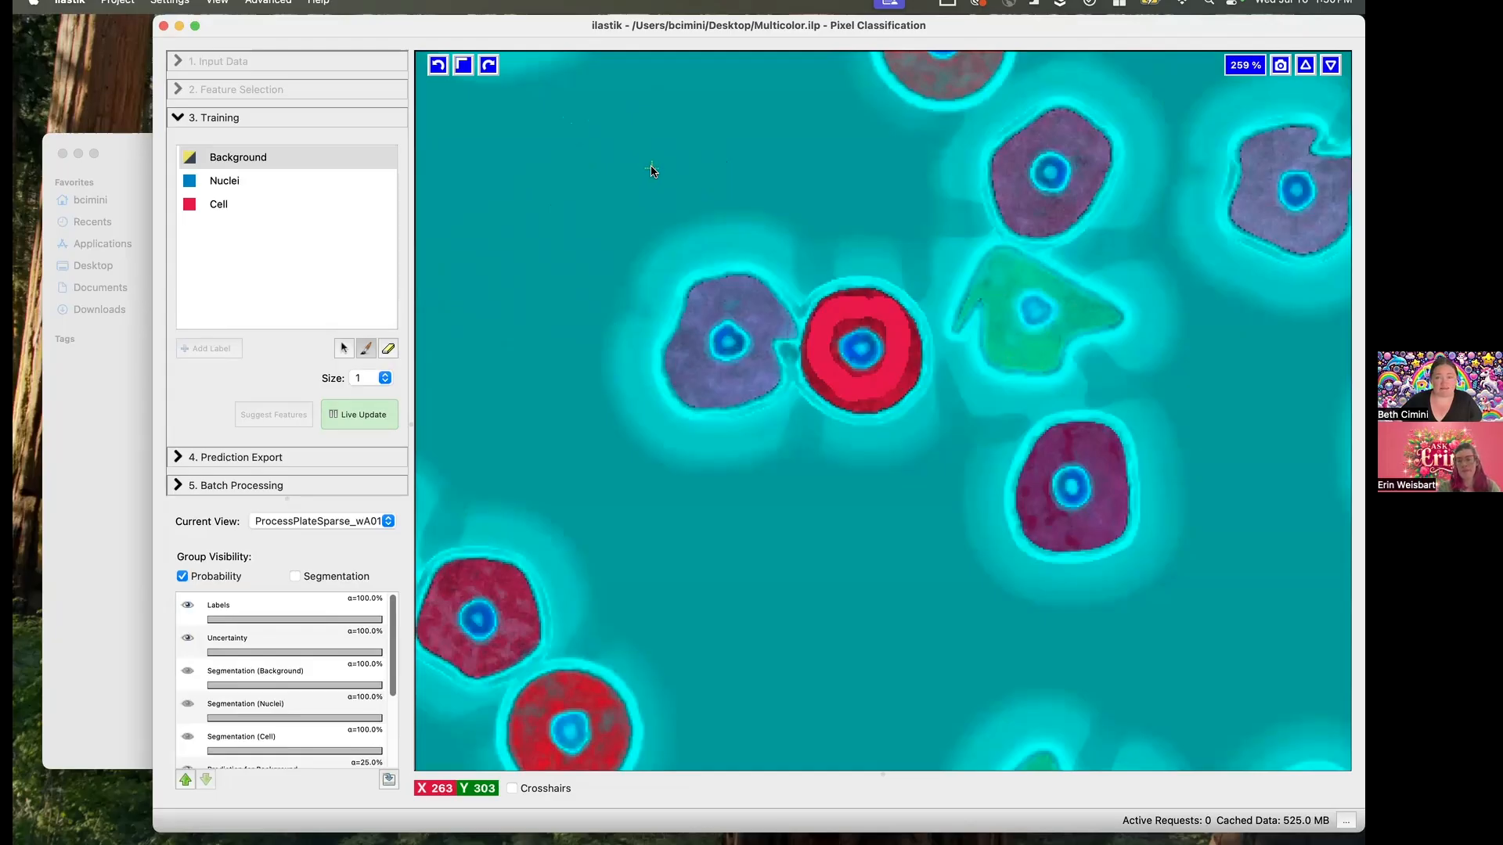
- Scribble a Background training mark in the empty area above the lavender cell and show the segmentation without the Uncertainty layer
left_click_drag(643, 155, 557, 219)
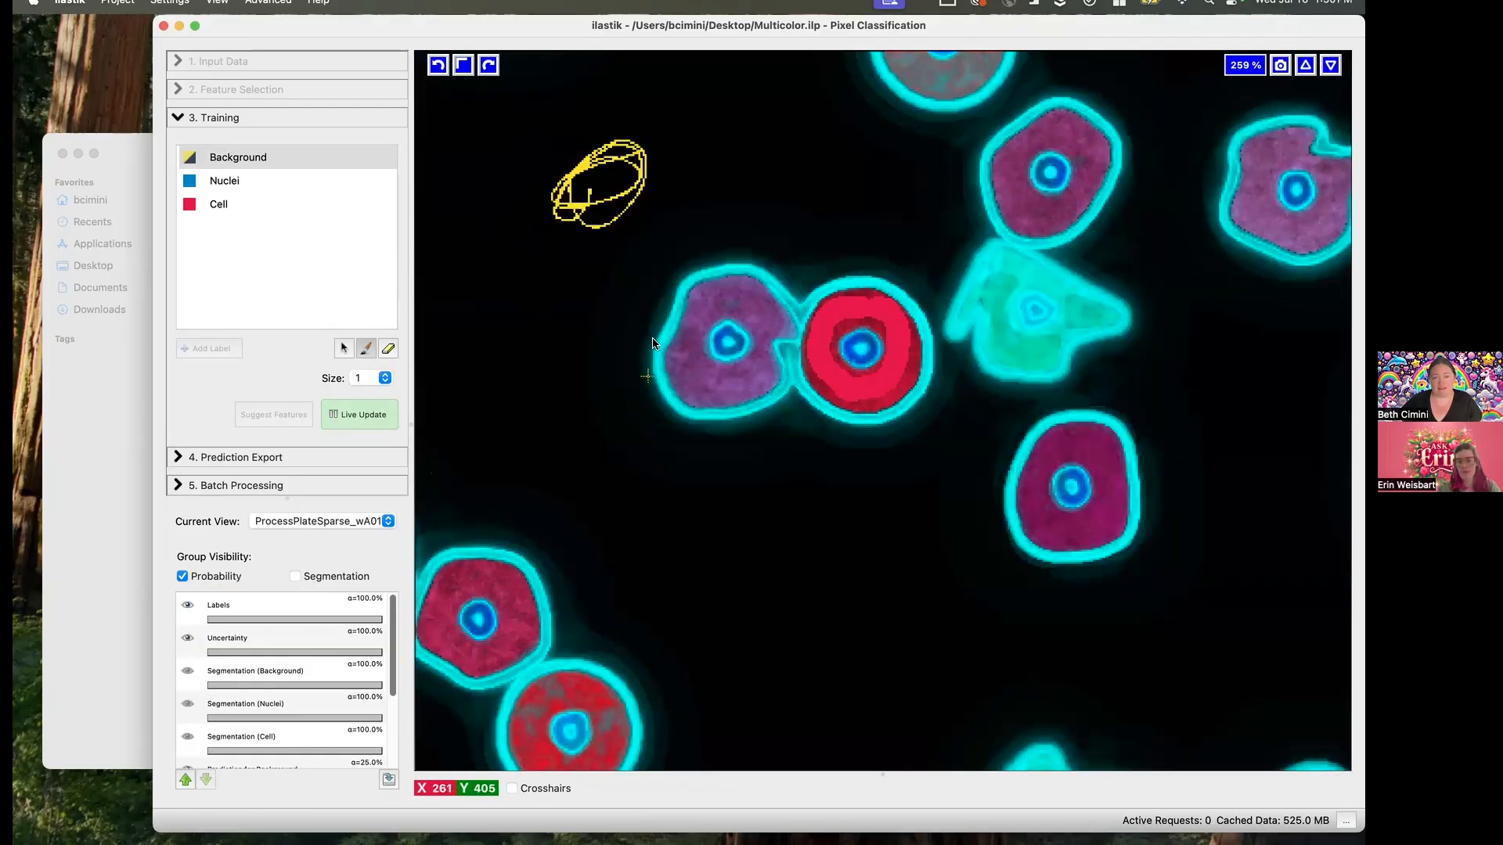
left_click(313, 576)
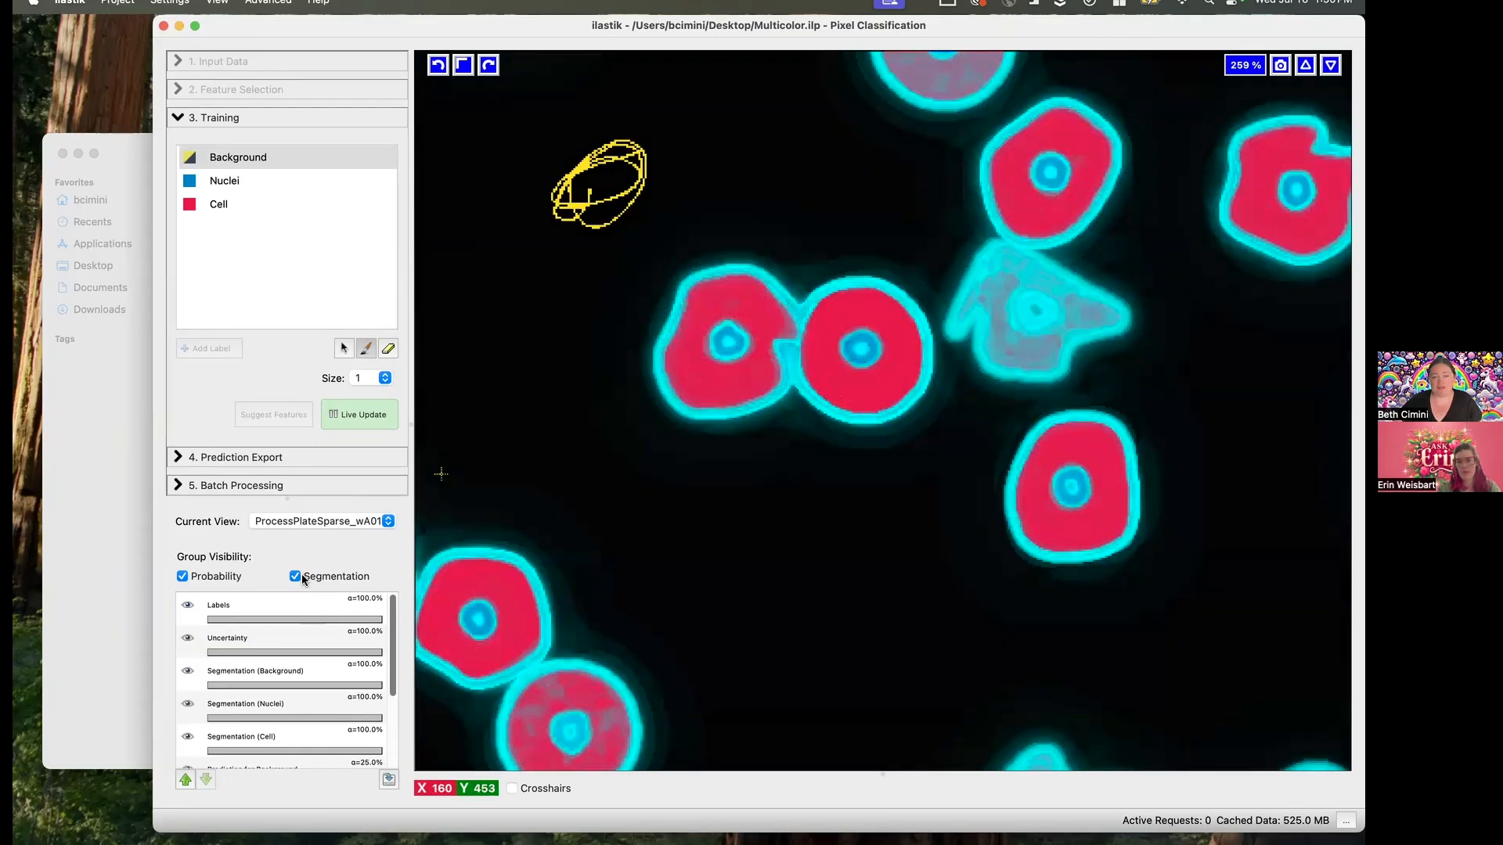
left_click(189, 638)
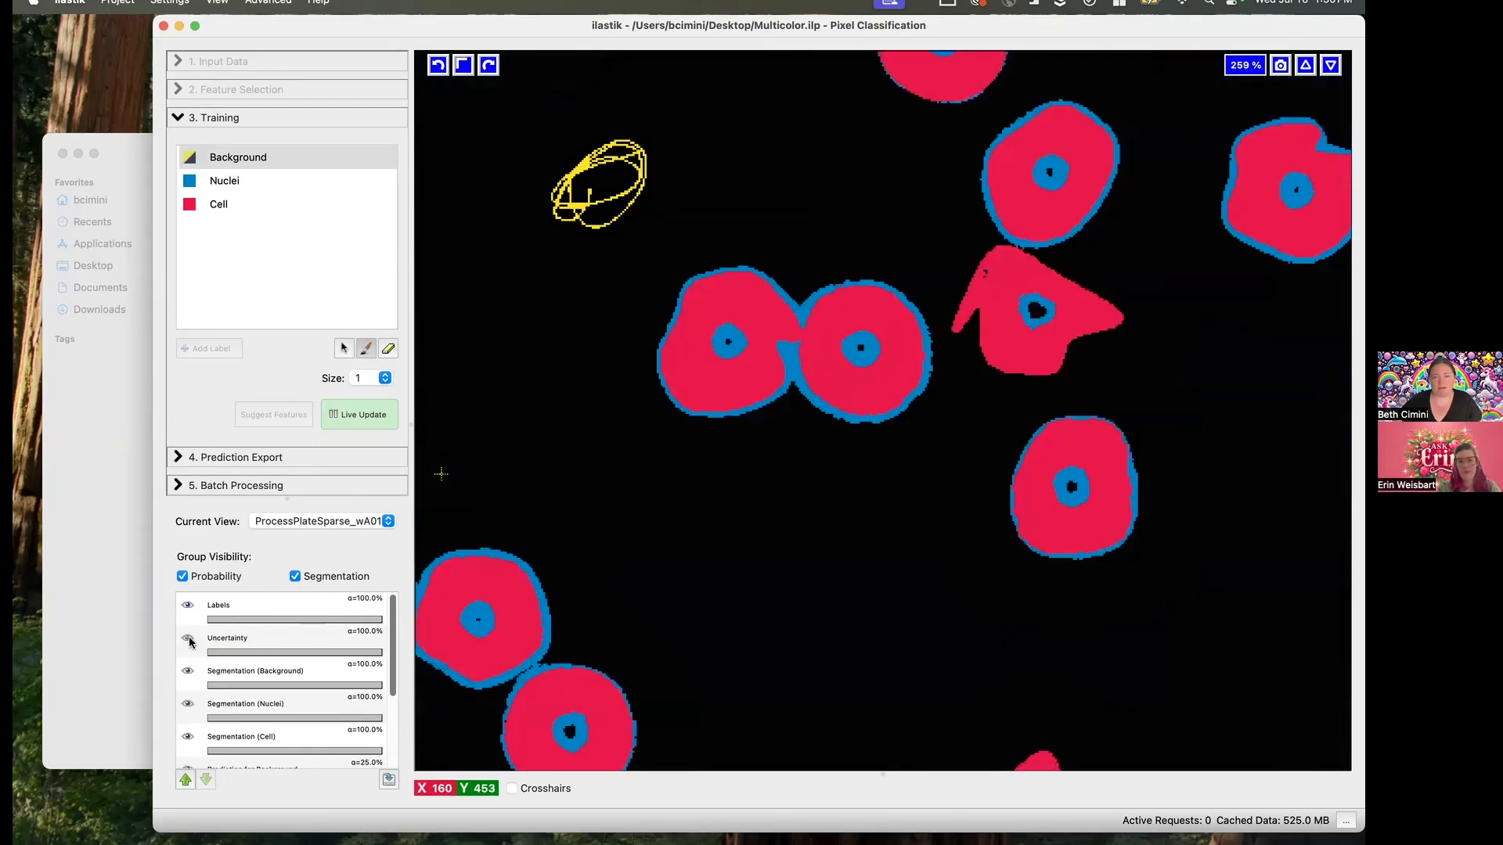
- Using the Uncertainty layer as a guide, add a single-dot Background mark at the lavender cell's outer edge, and hide the overlays
left_click(188, 639)
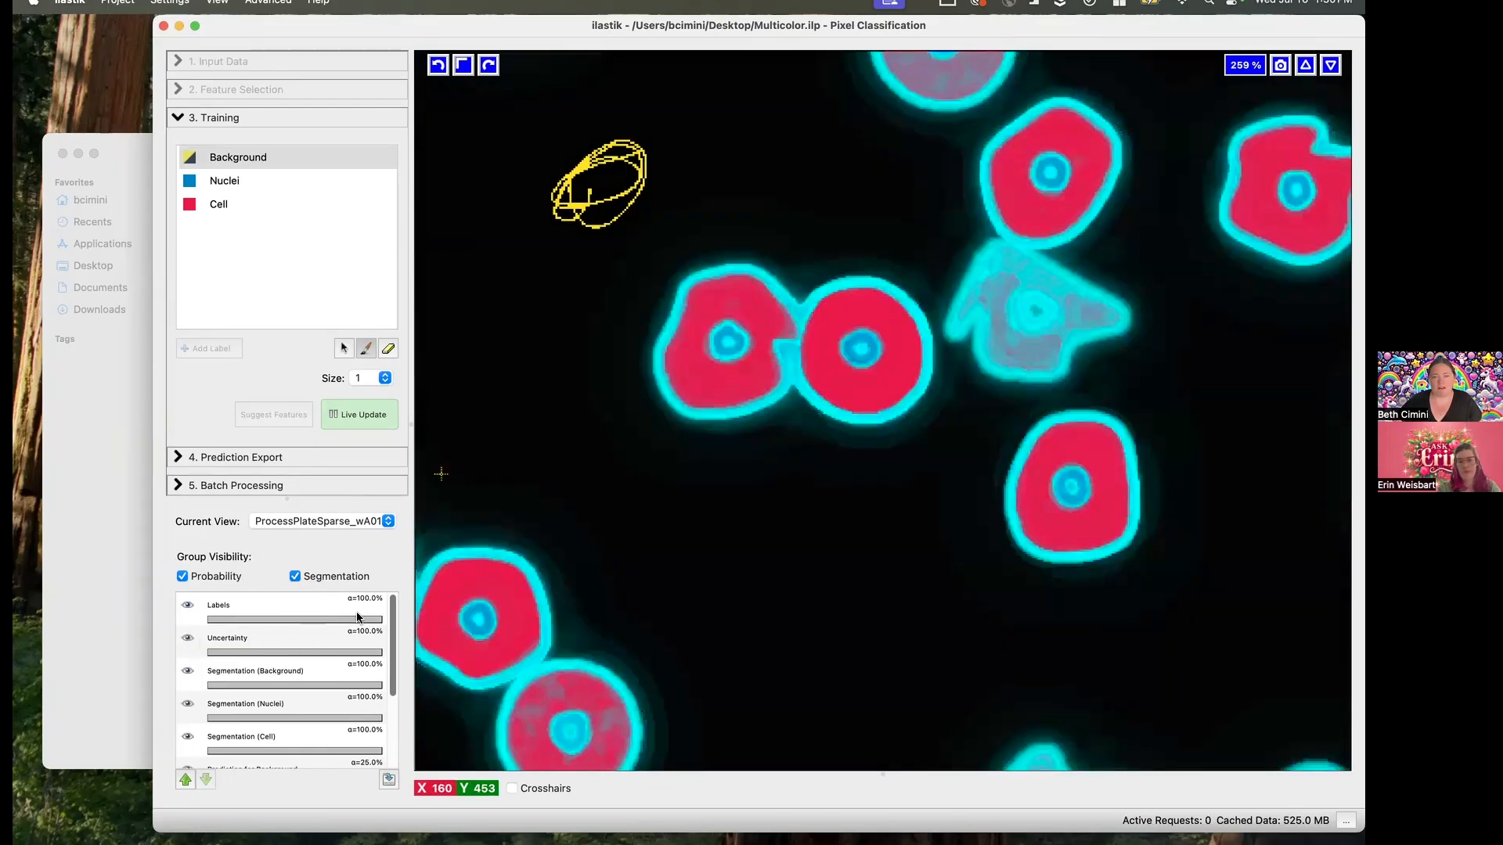
left_click(673, 317)
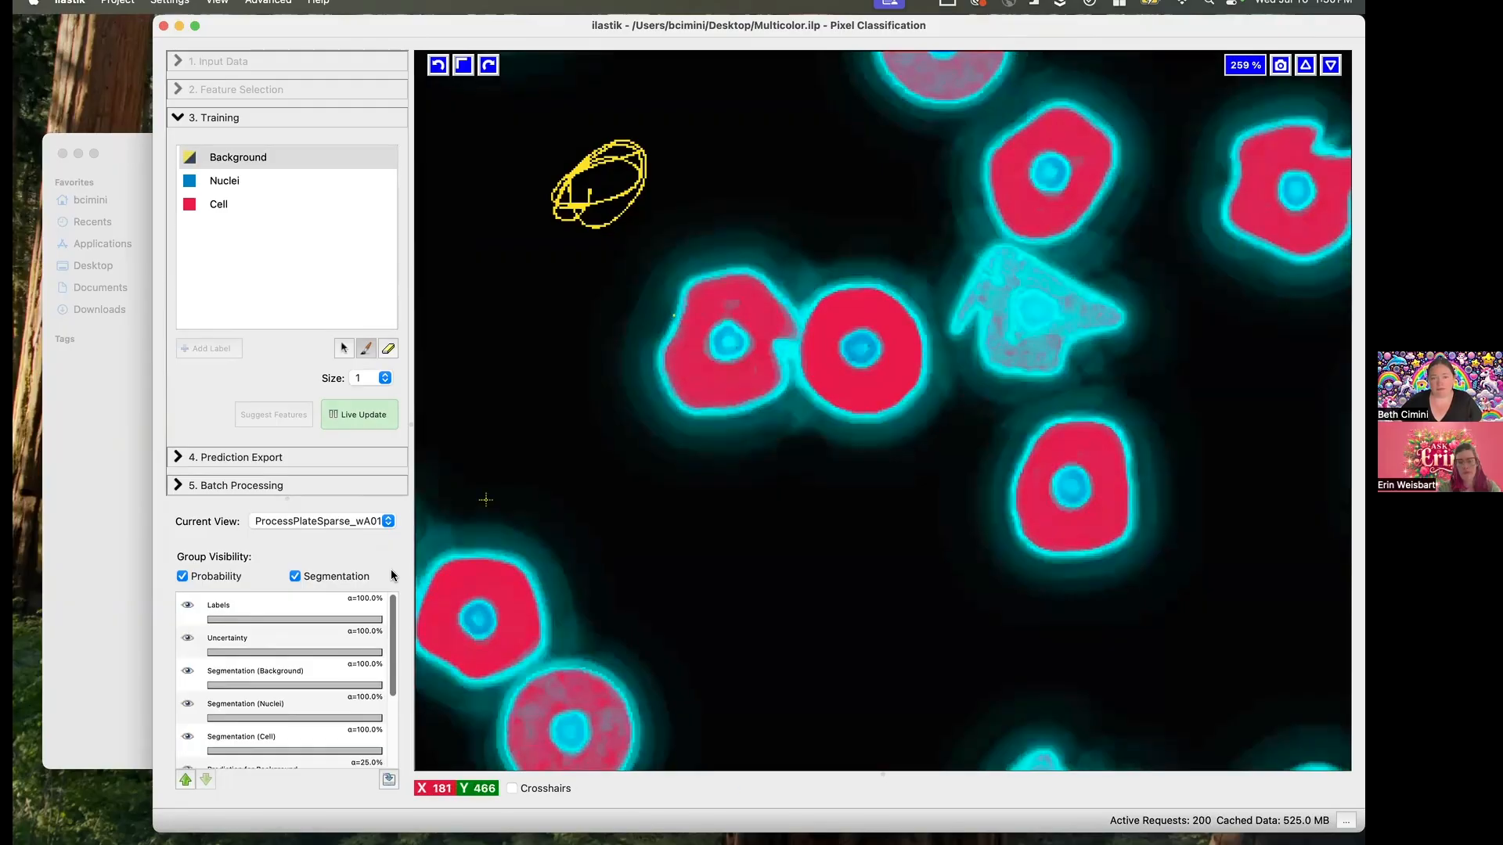
left_click(189, 639)
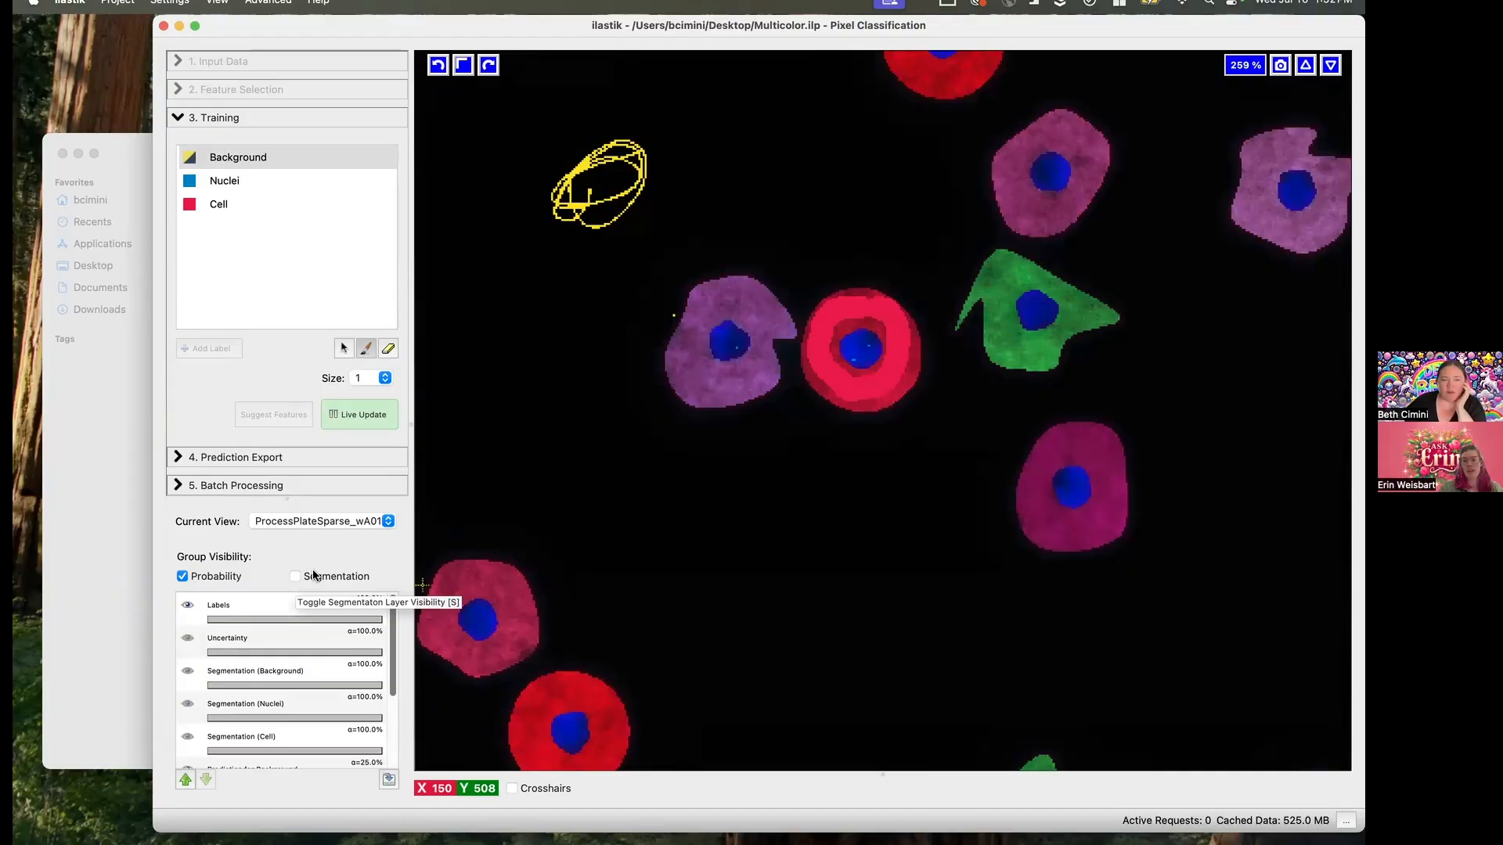
- Compare the segmentation overlay with the raw image around the lower green and blue cells, leaving the overlay shown
left_click(344, 348)
scroll(737, 548, "down", 5)
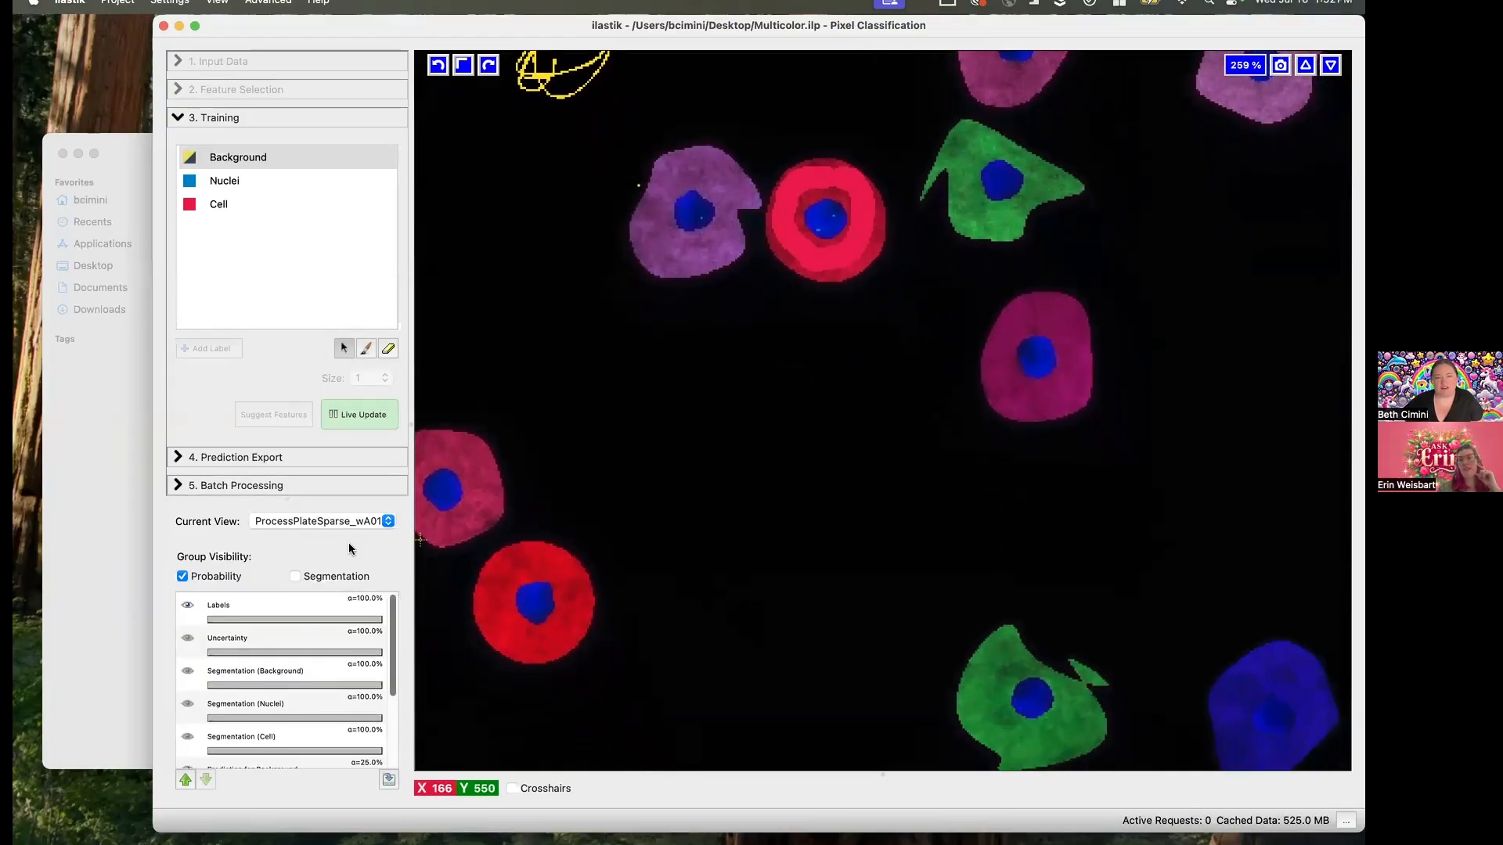
left_click(295, 577)
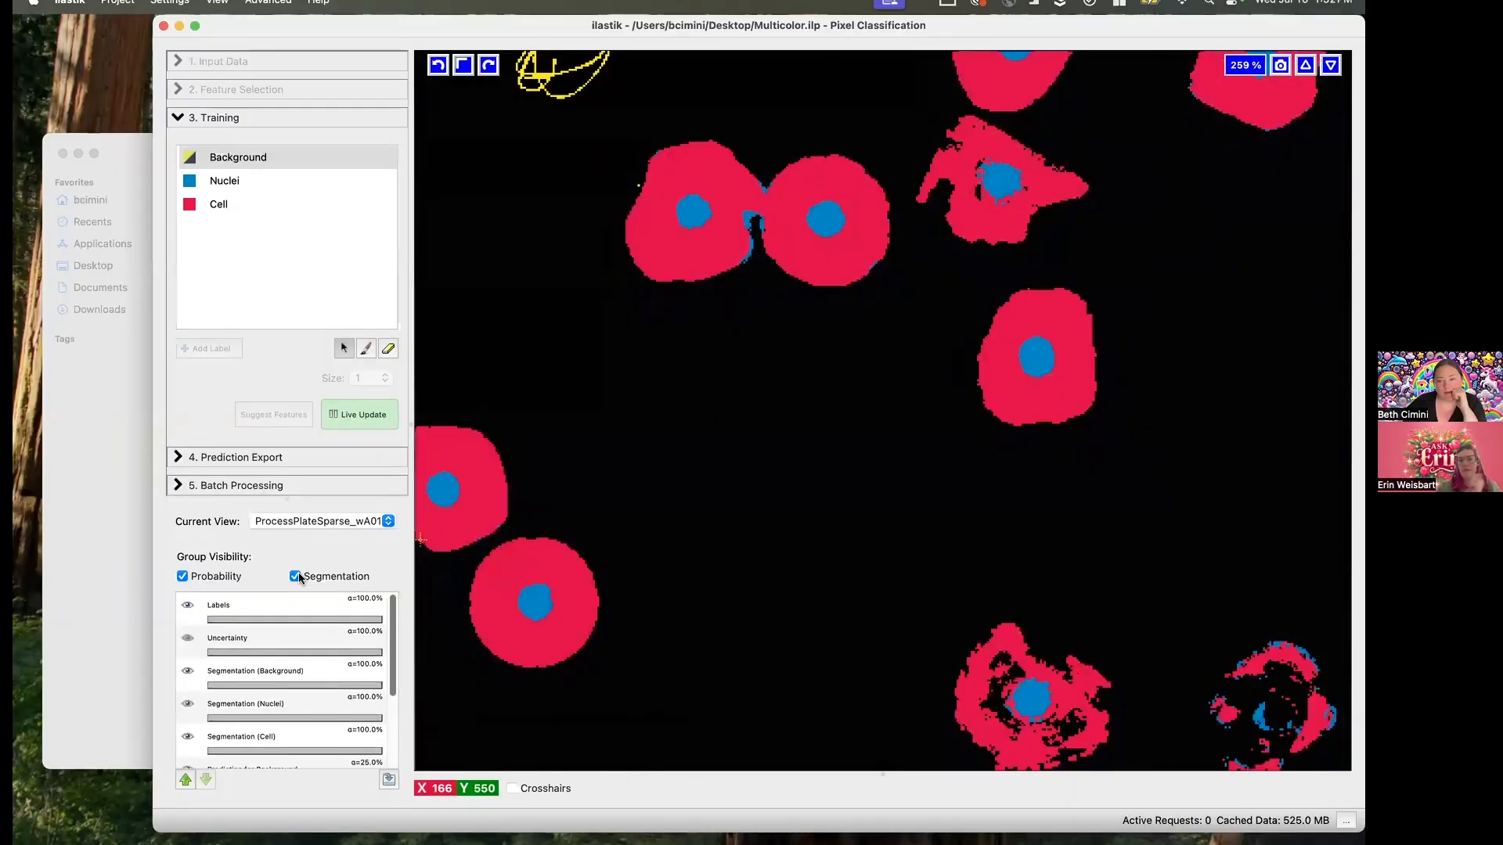
left_click(298, 575)
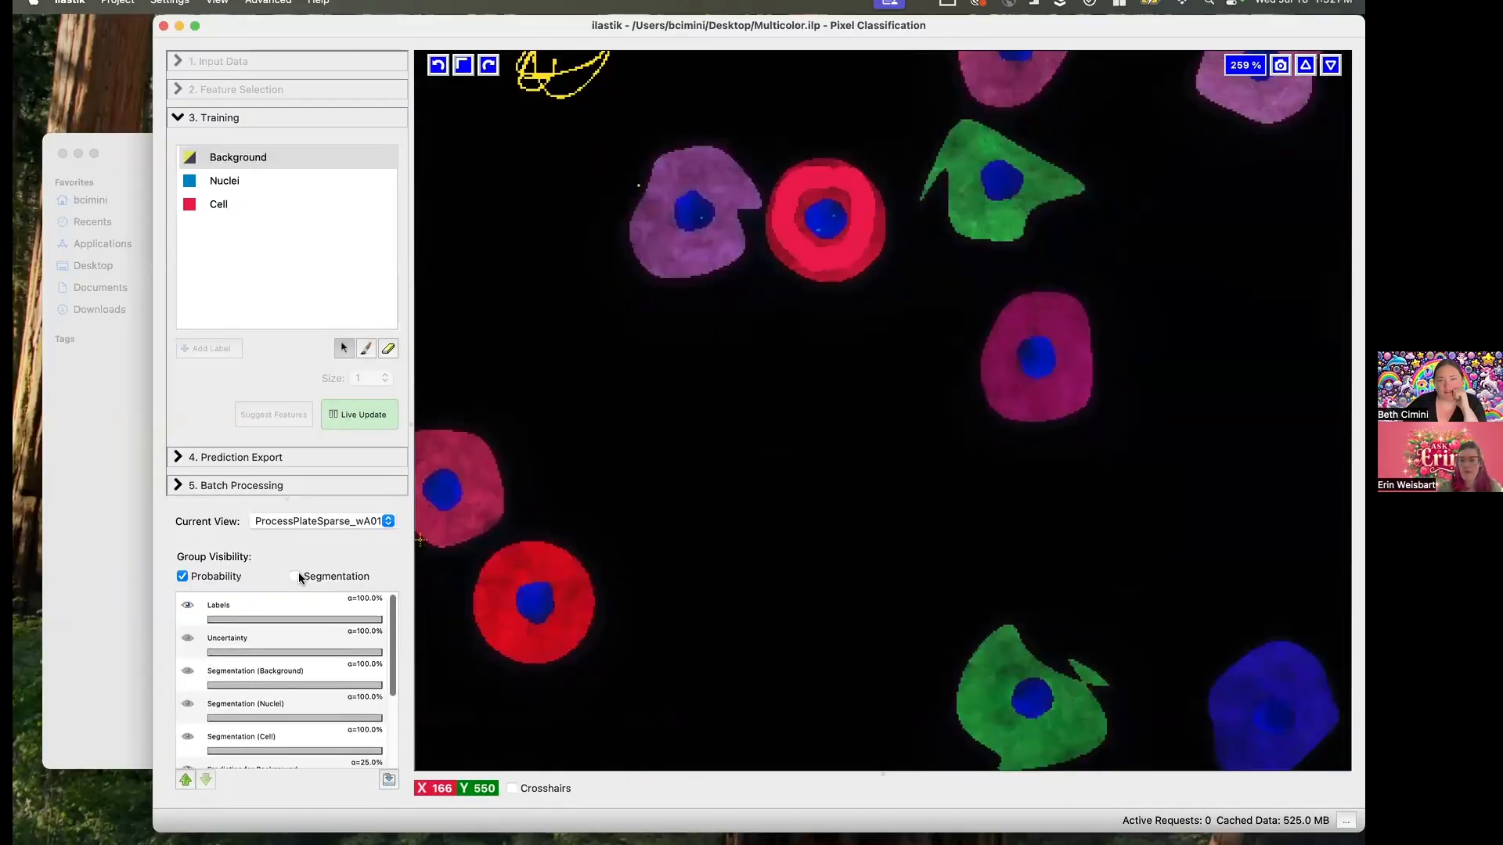
left_click(296, 576)
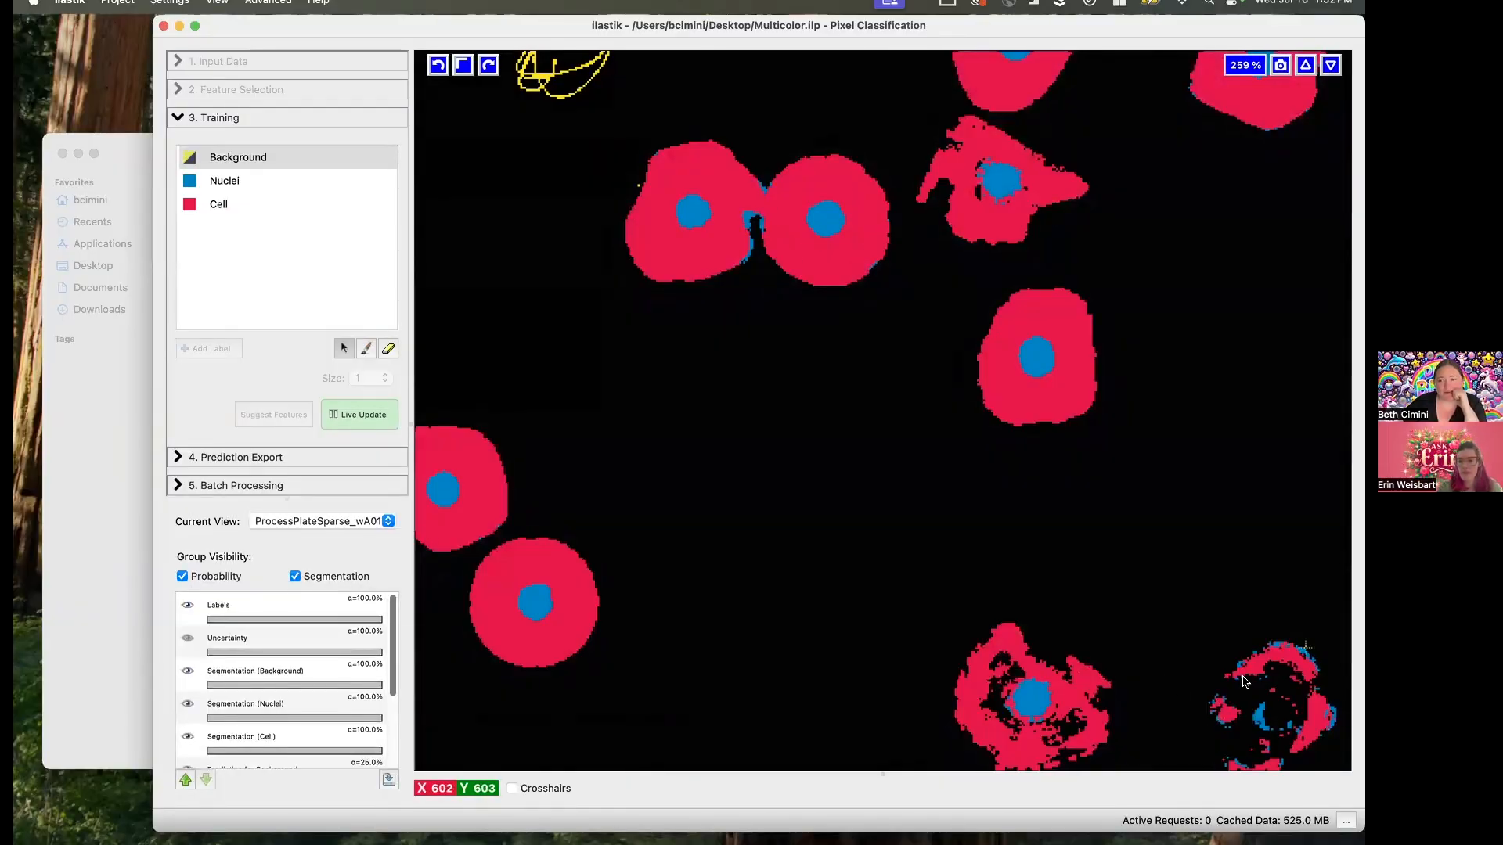
left_click(311, 580)
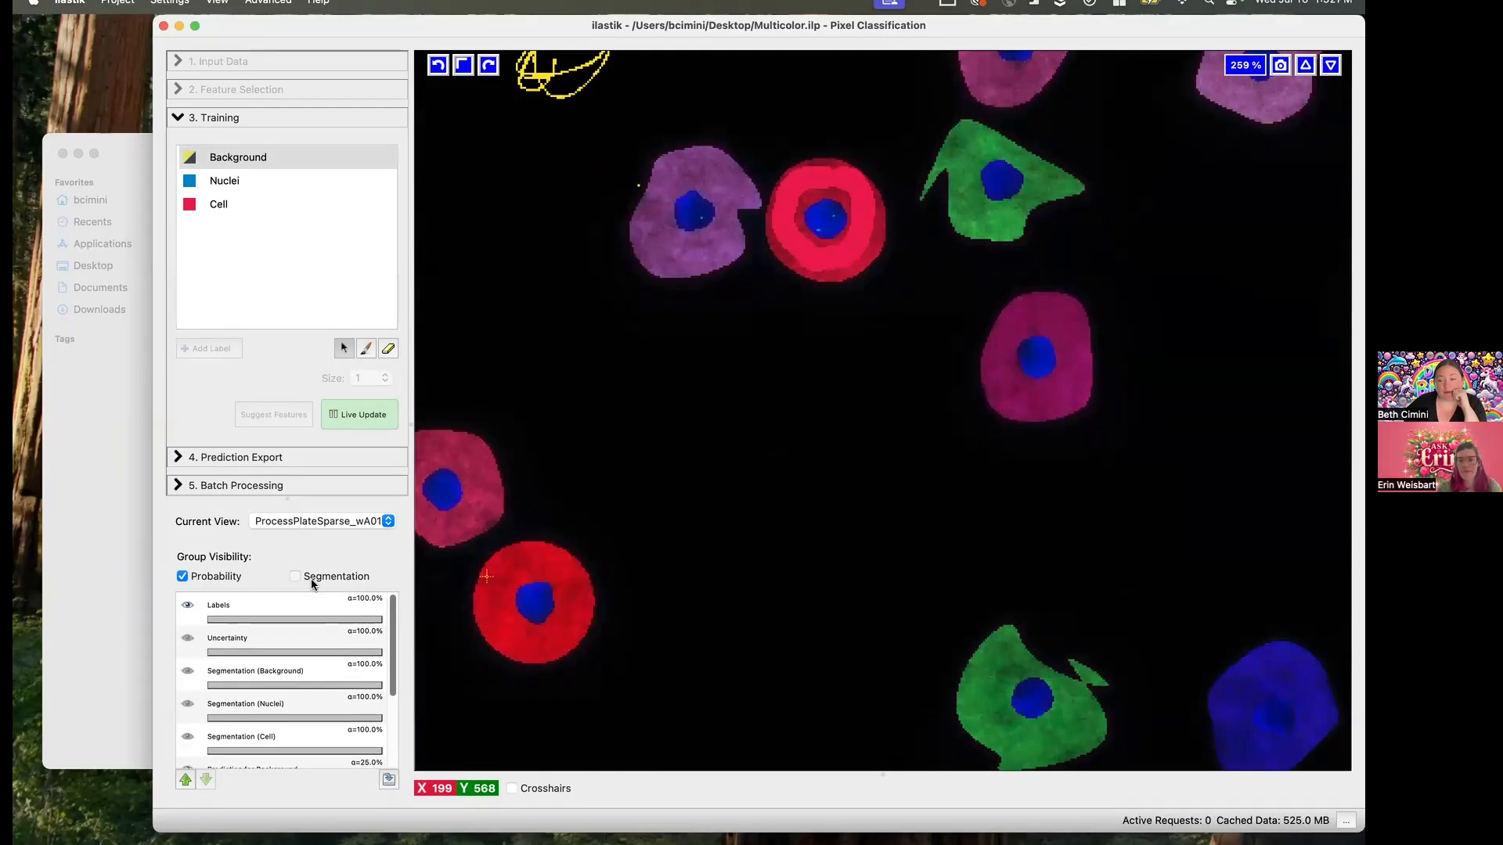
left_click(311, 579)
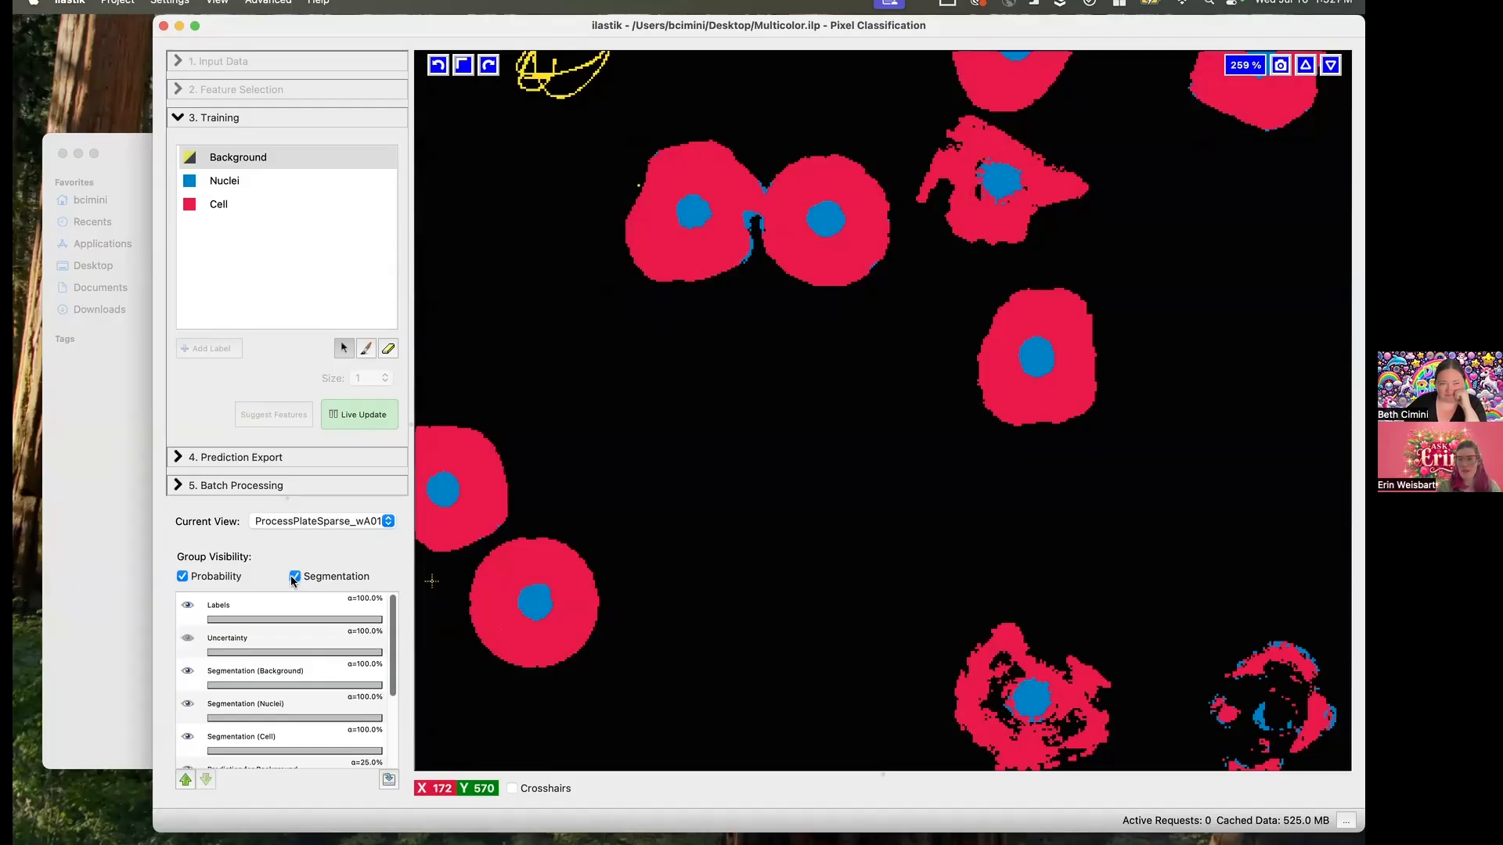
- Add a Cell training mark in the blue cell's body and a Nuclei mark inside its nucleus
left_click(198, 204)
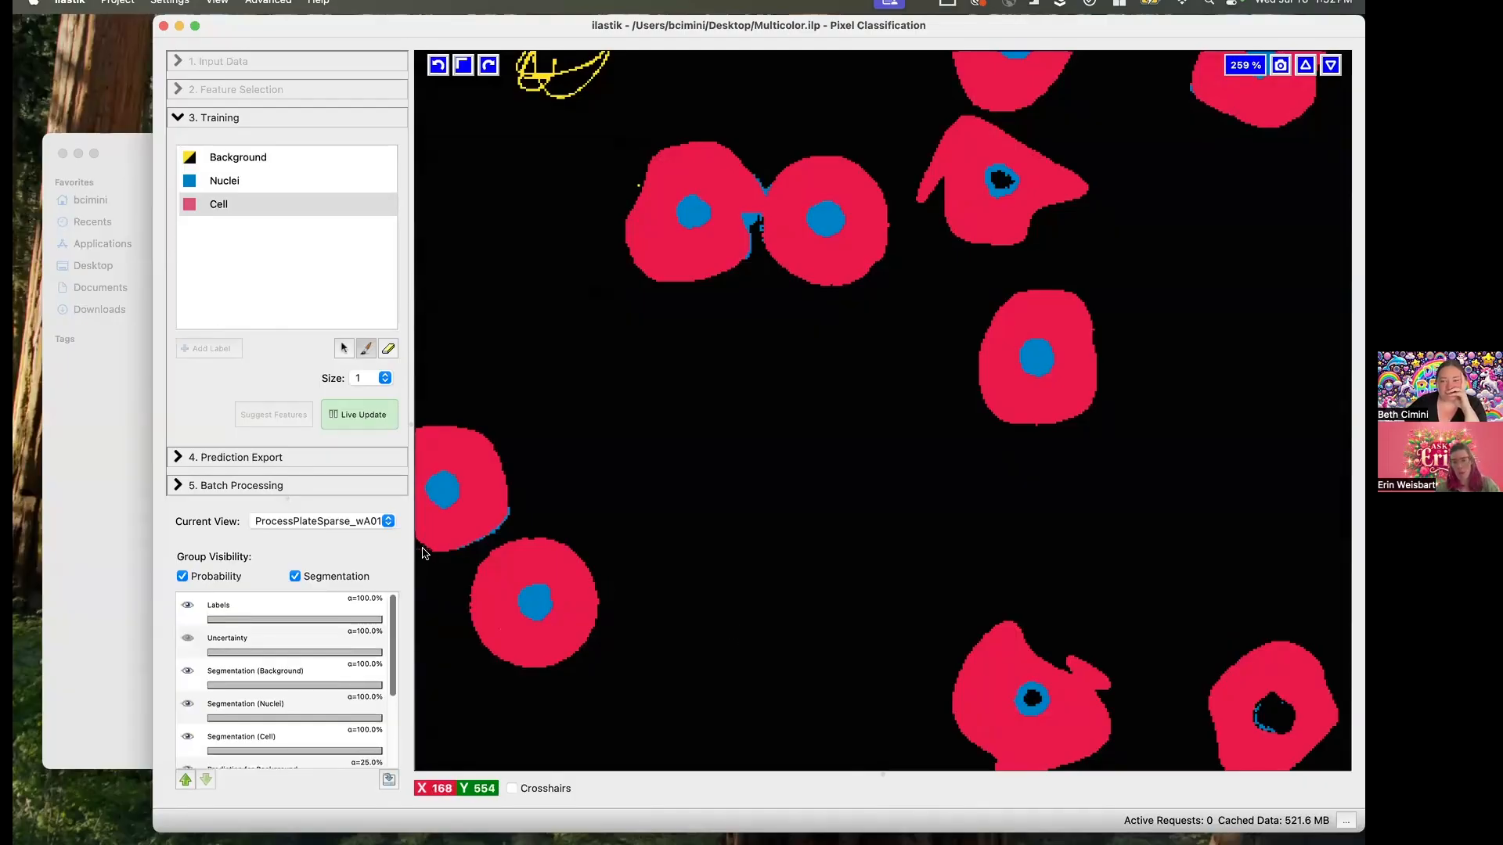
left_click(225, 182)
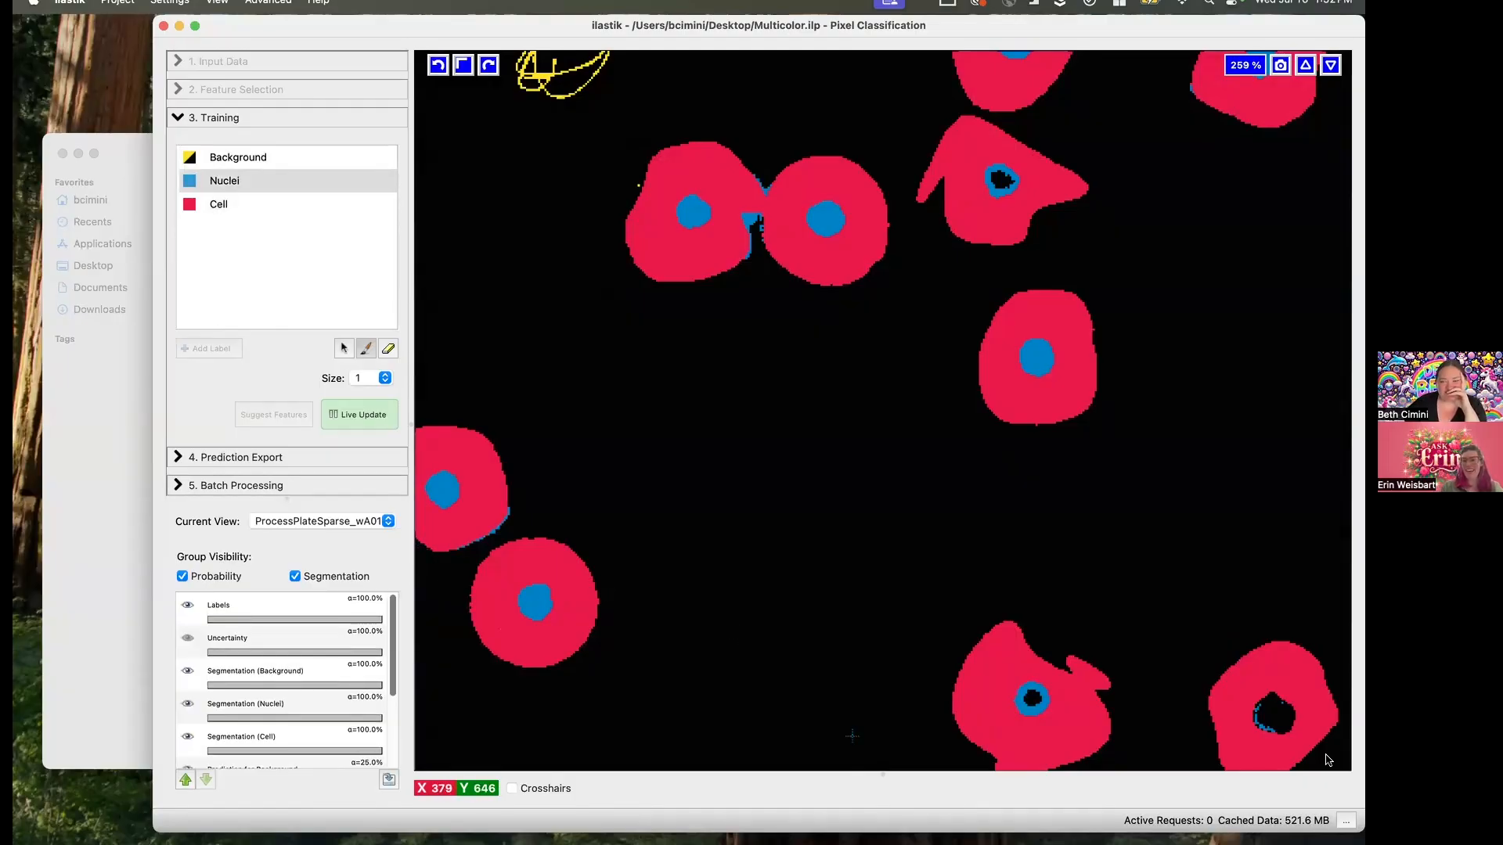
left_click_drag(1282, 719, 1274, 724)
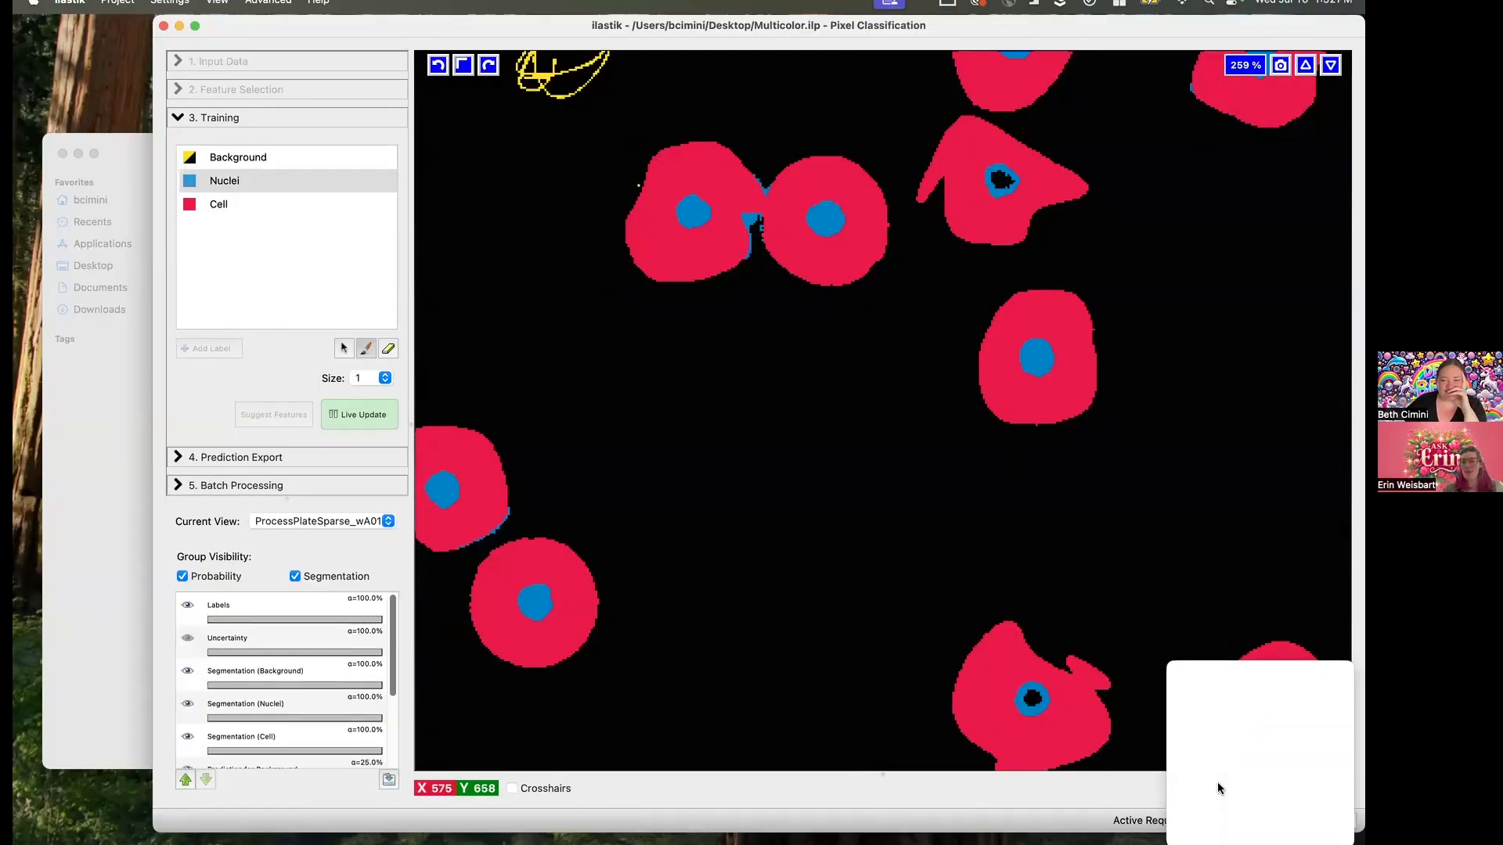